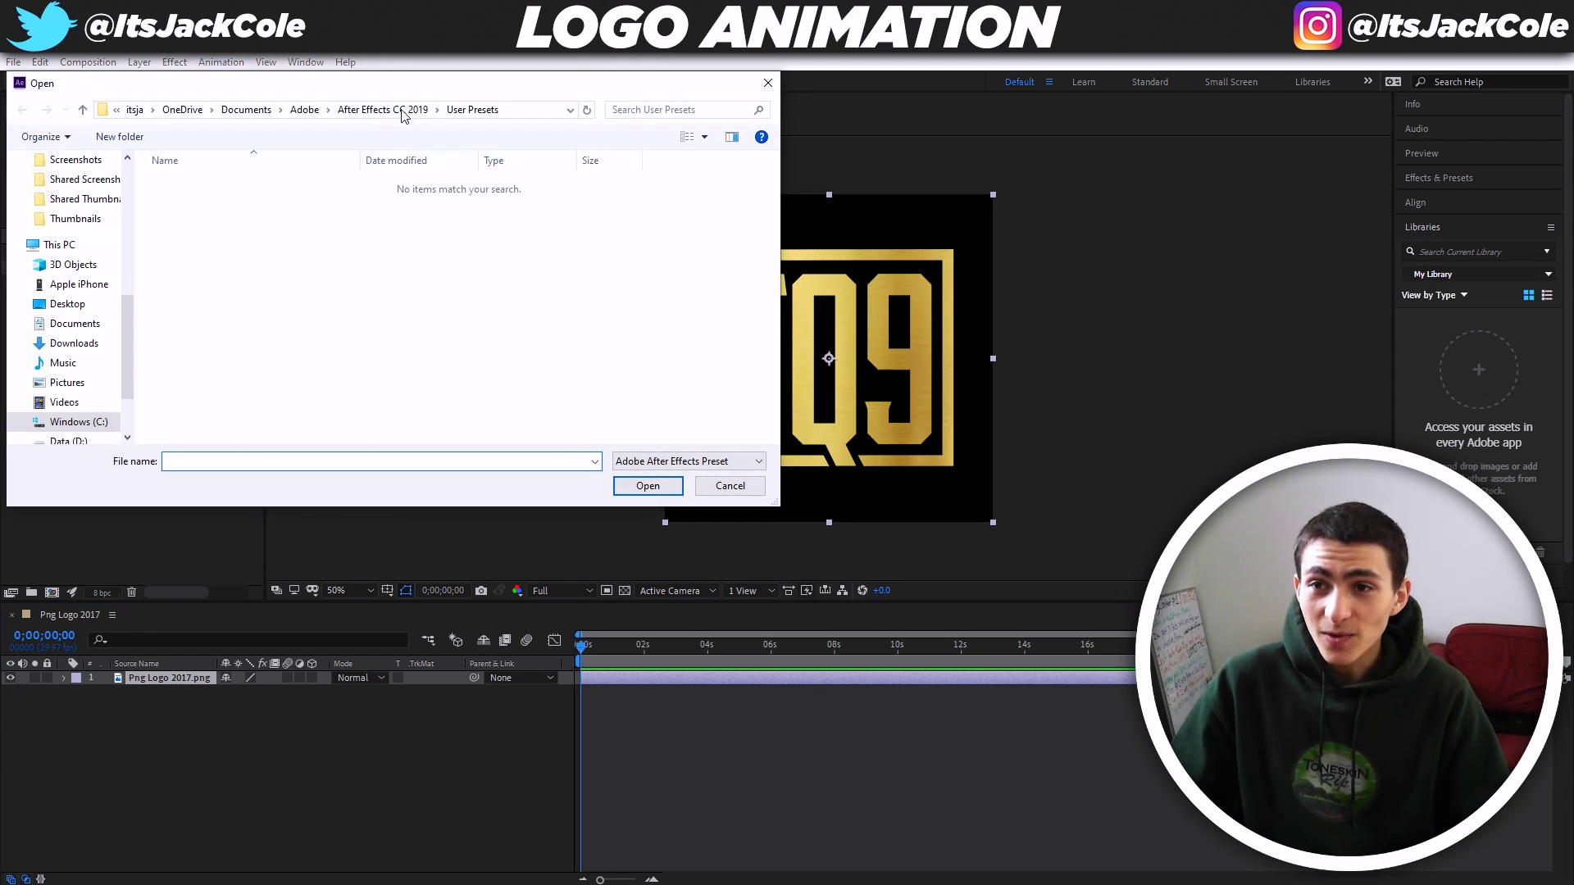
Look through the After Effects CC 2019 and CC 2018 folders under Documents > Adobe for animation presets.
left_click(400, 112)
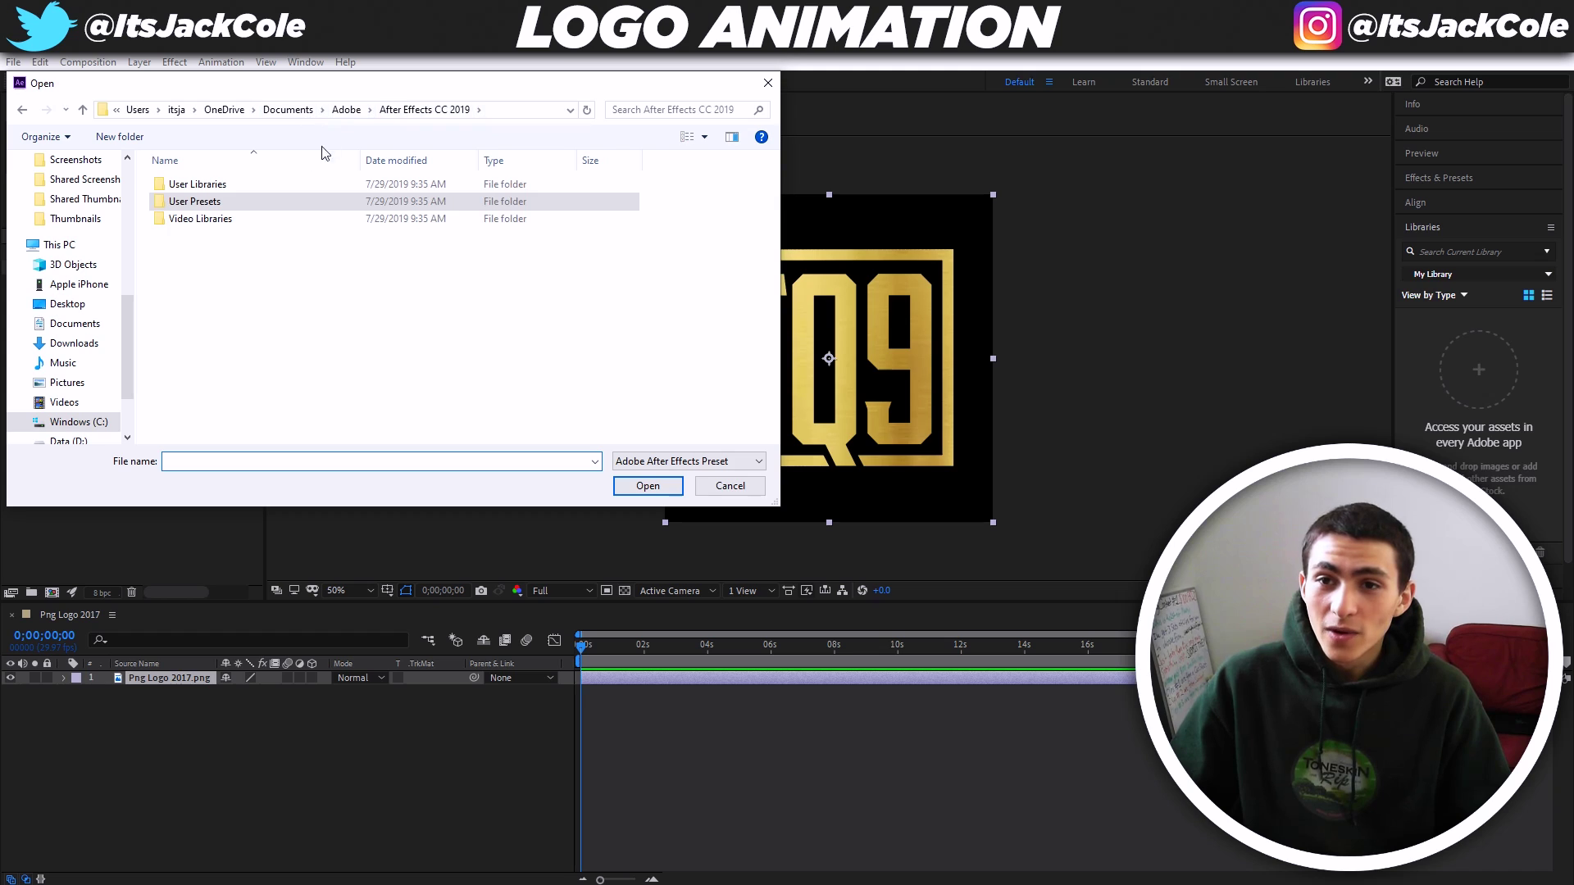
left_click(346, 110)
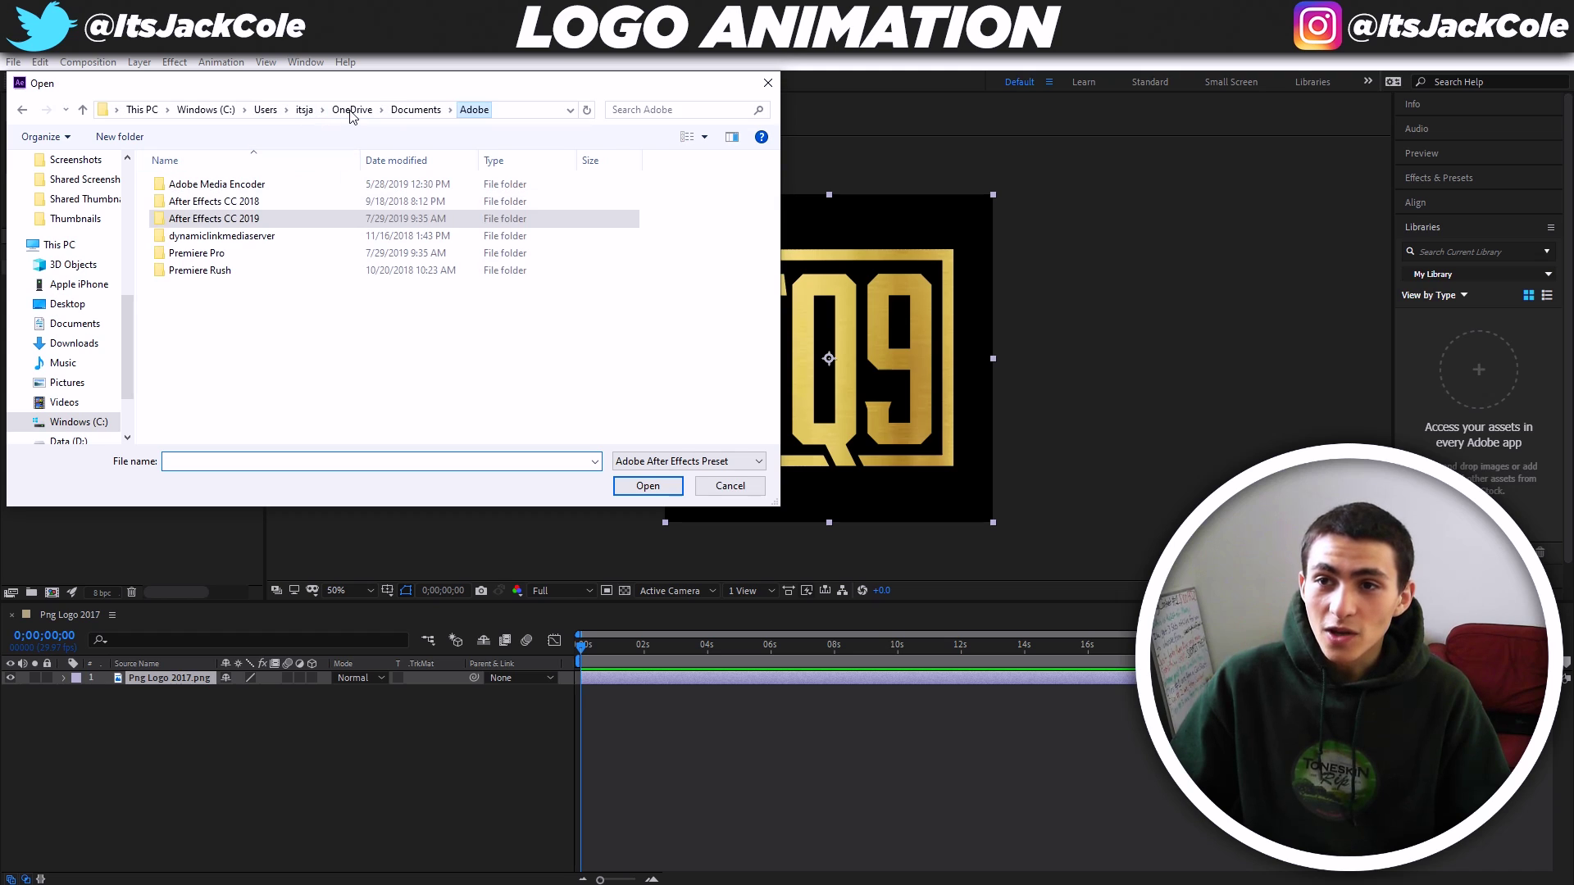
double_click(275, 220)
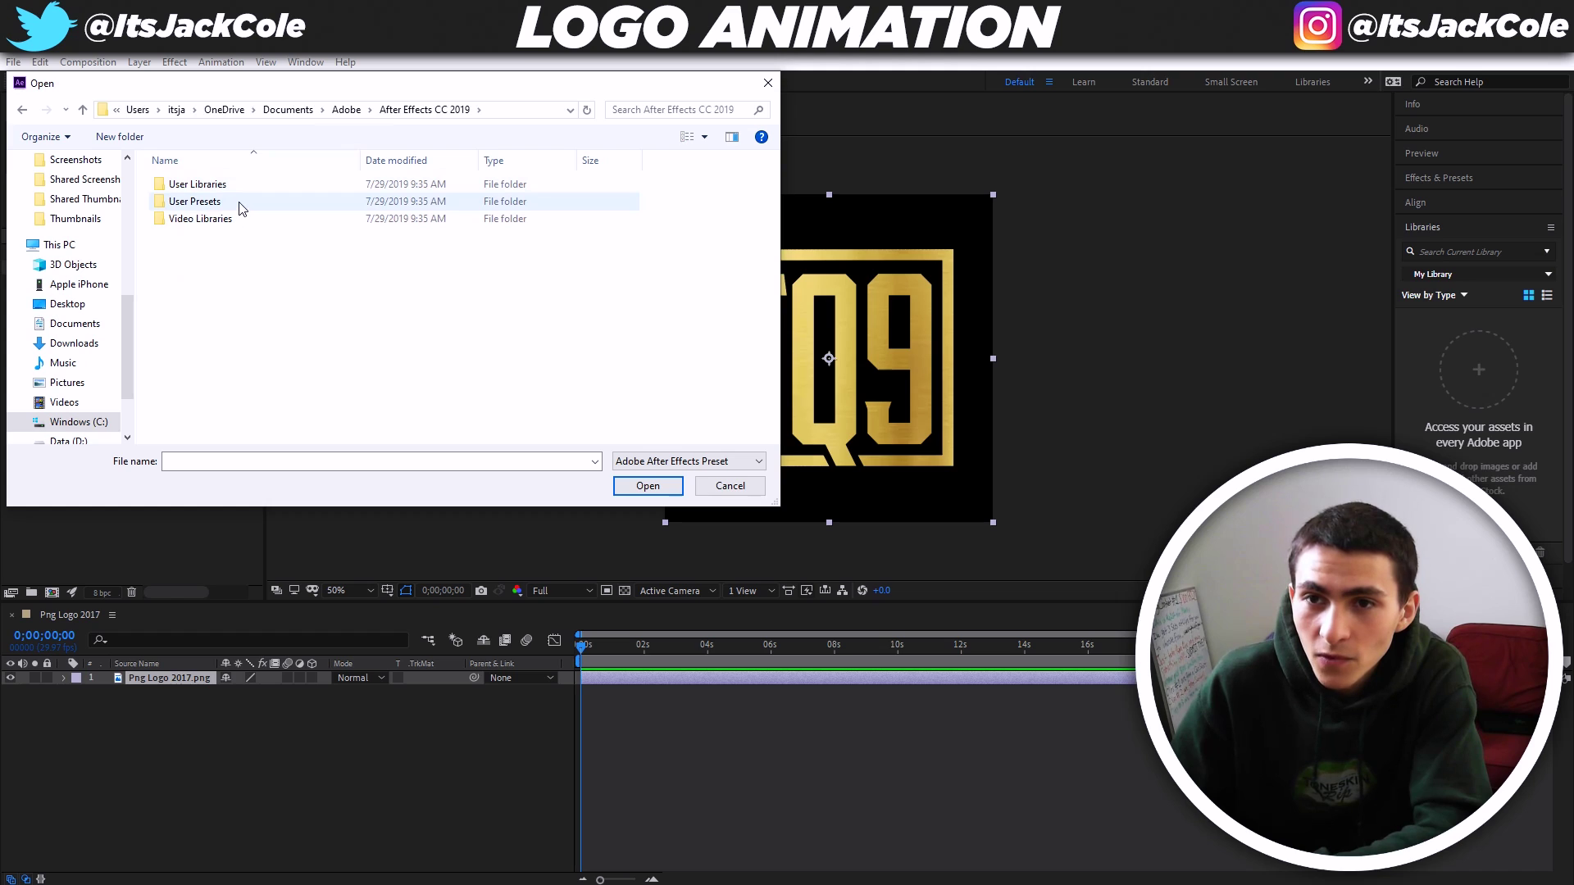
double_click(240, 202)
left_click(379, 110)
double_click(234, 183)
left_click(366, 110)
double_click(231, 220)
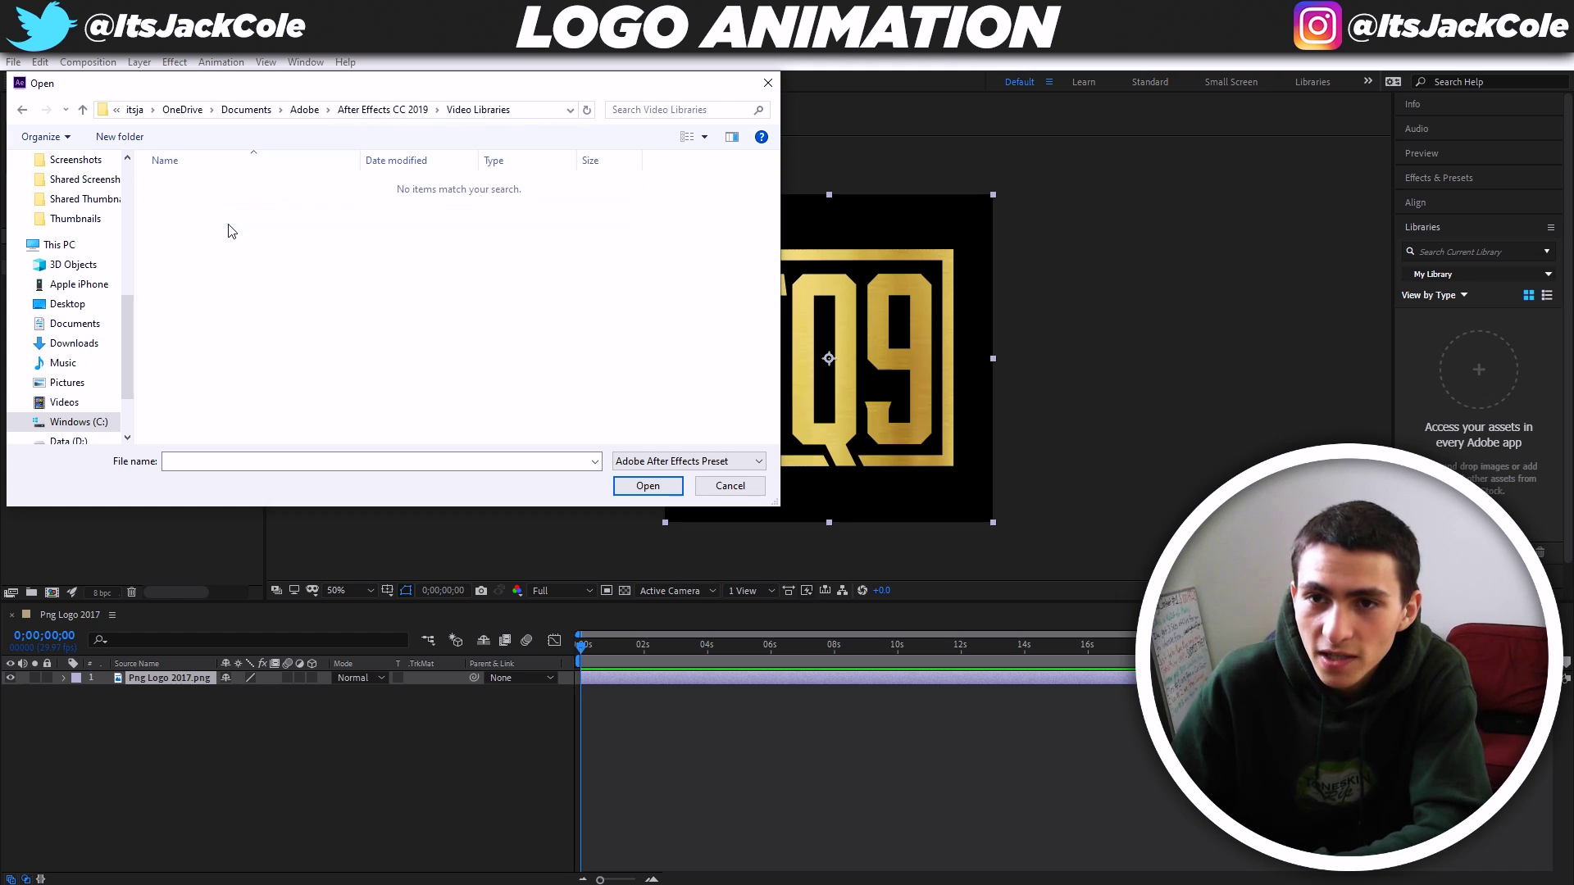
left_click(322, 110)
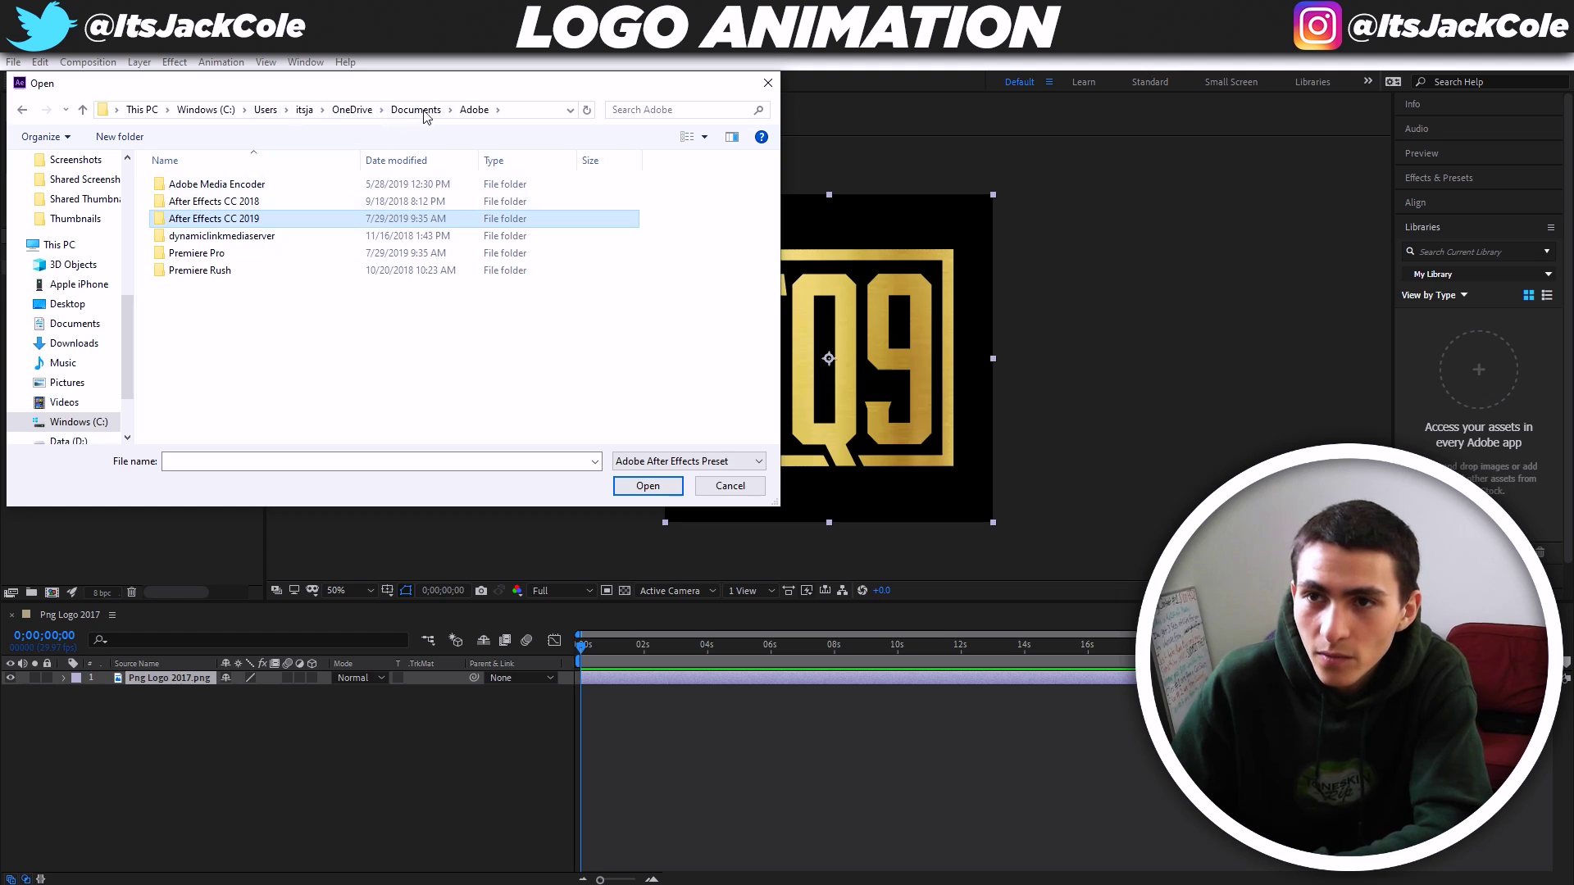
left_click(284, 200)
double_click(246, 201)
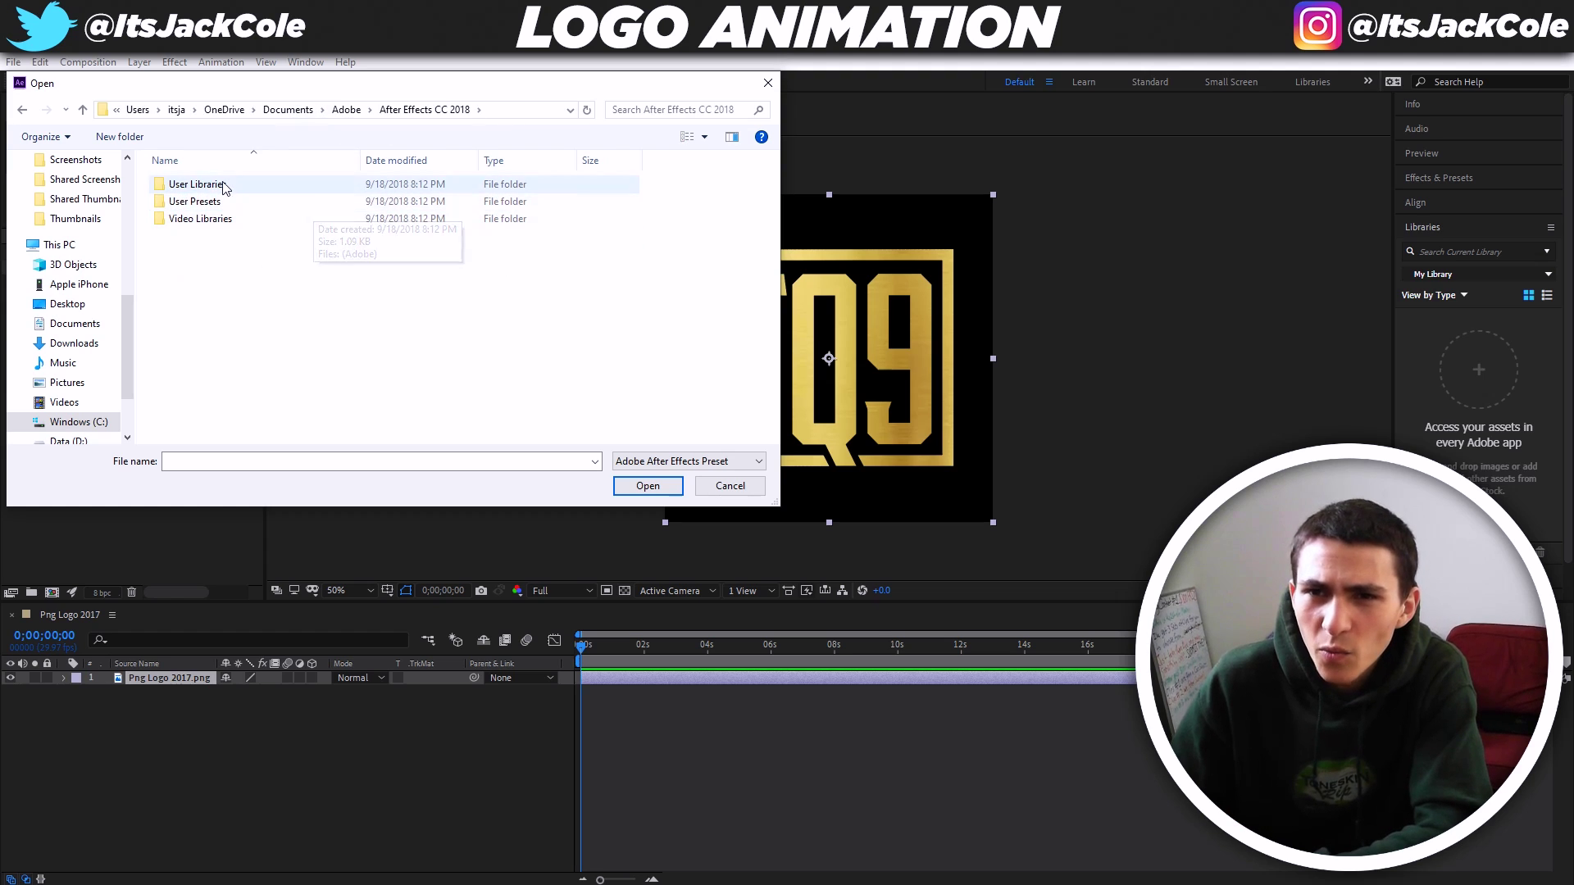
Browse on drive C: to Program Files > Adobe > Adobe After Effects CC 2019 > Support Files > Presets.
scroll(90, 406, "down", 2)
left_click(108, 388)
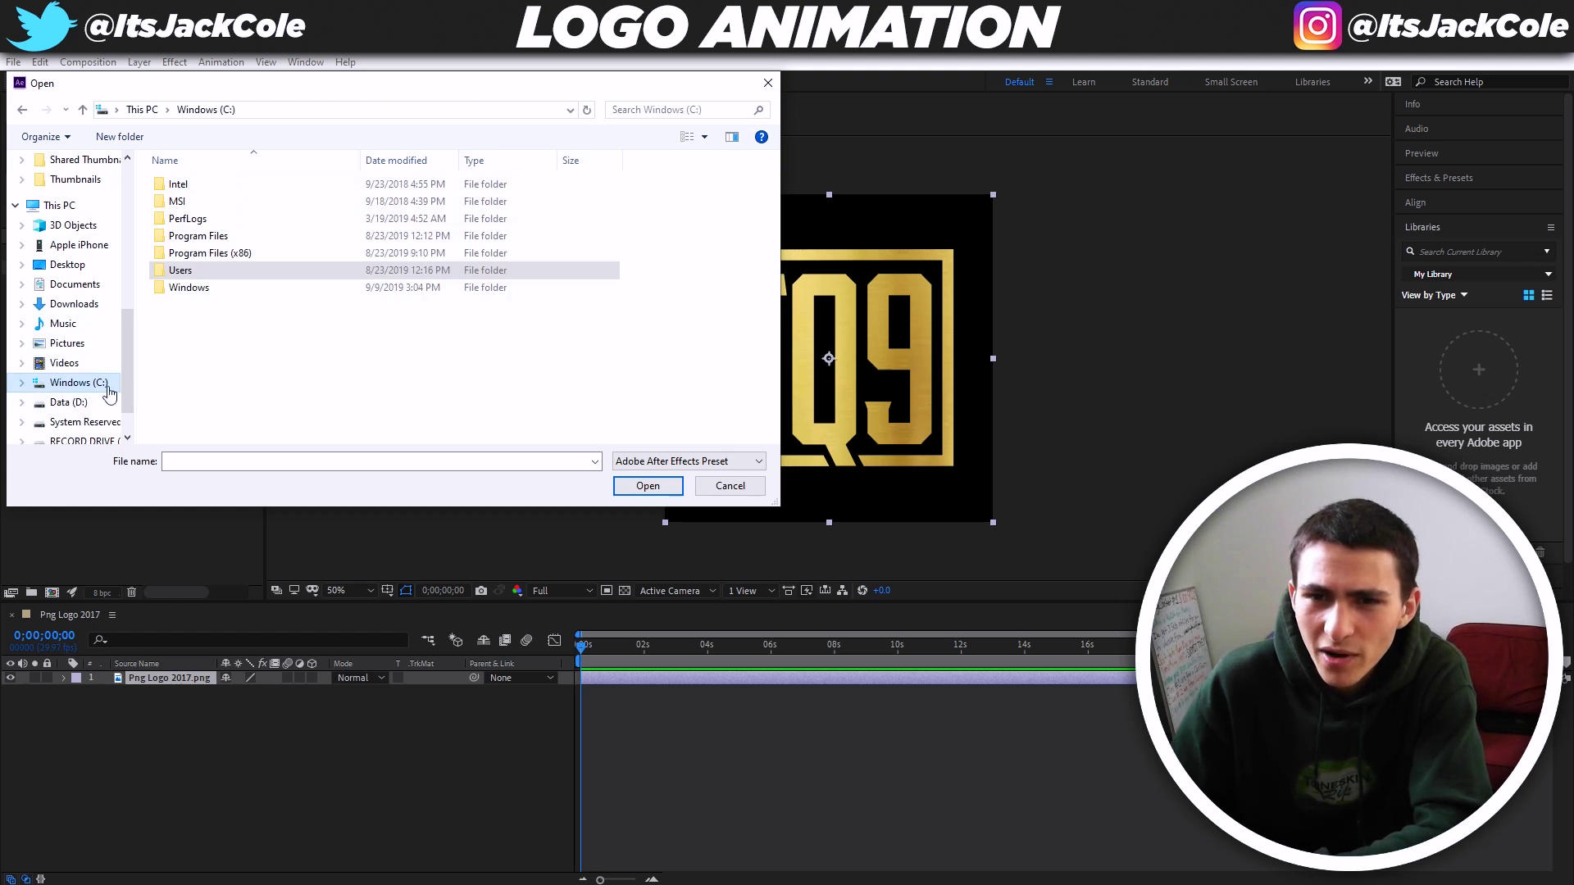
double_click(180, 271)
left_click(206, 109)
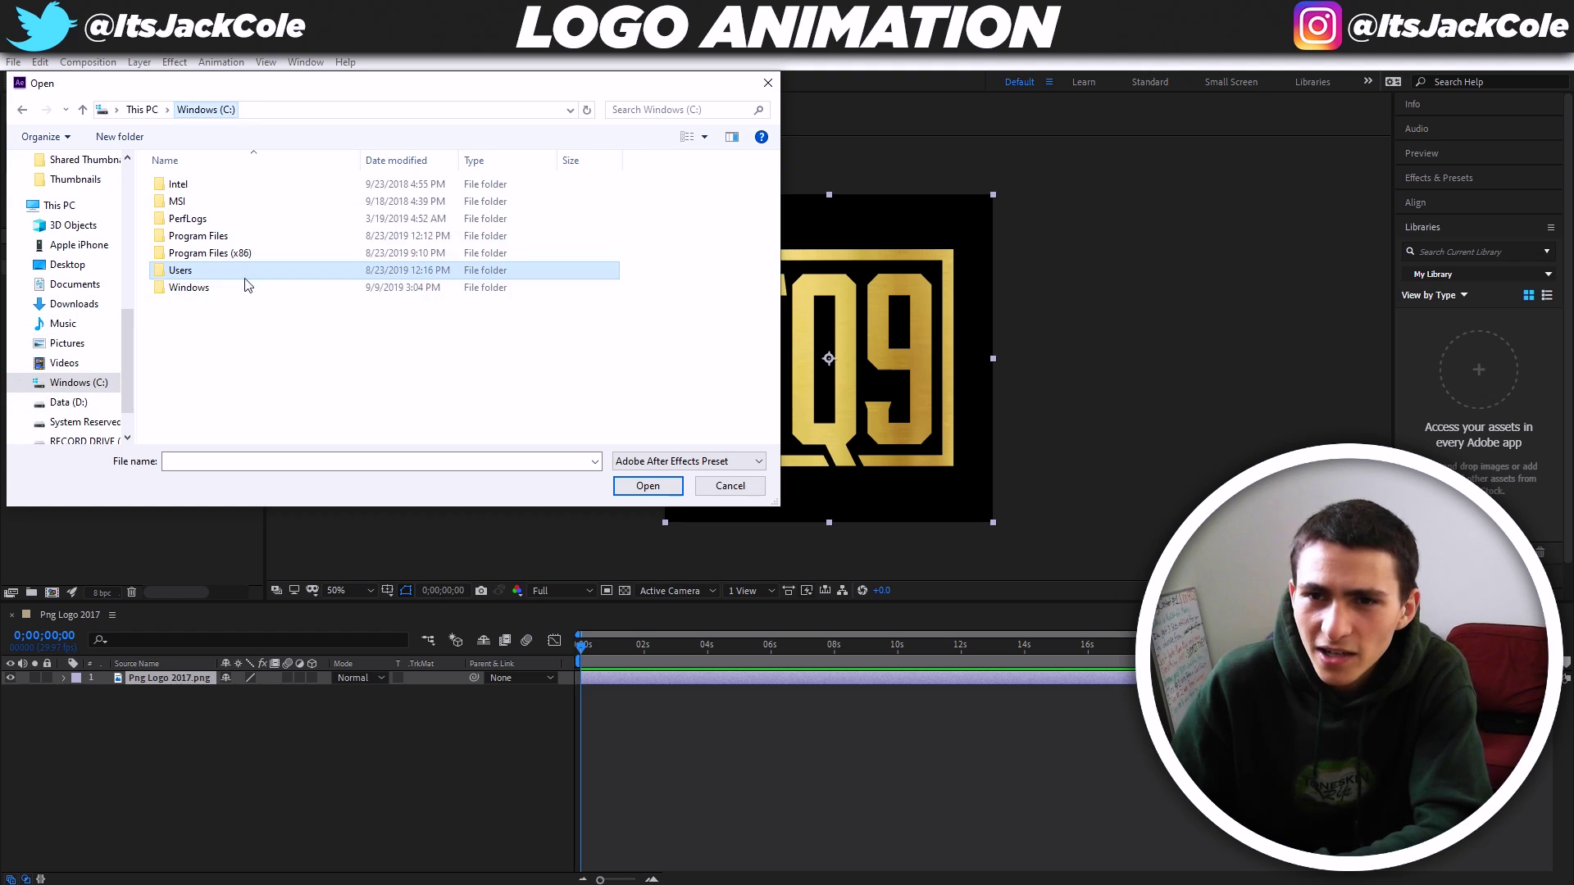
double_click(214, 236)
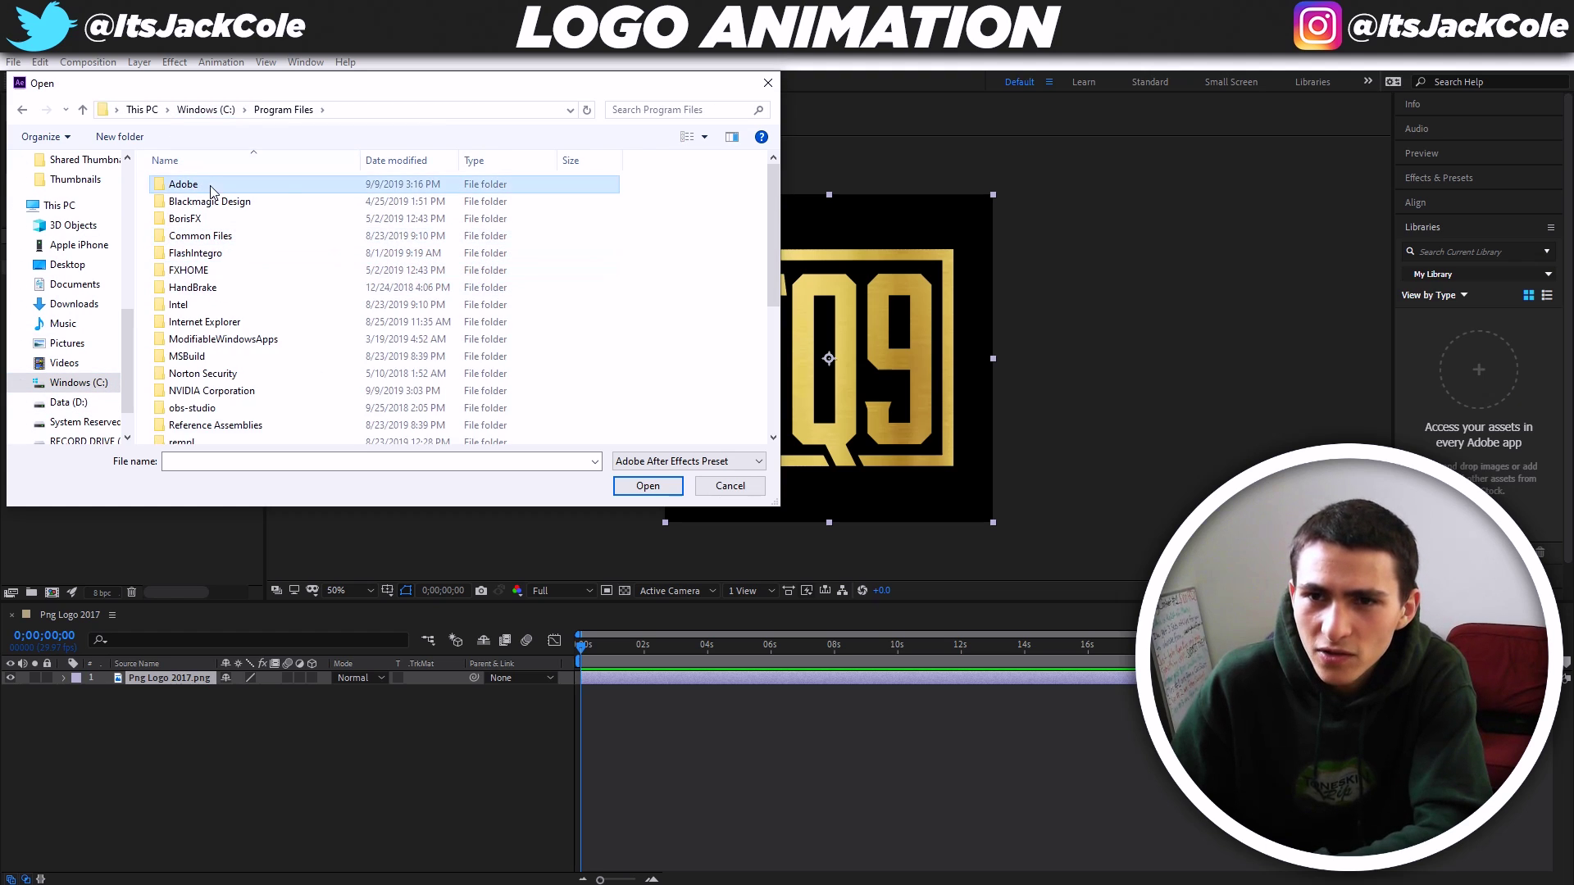
double_click(200, 186)
double_click(211, 186)
double_click(210, 187)
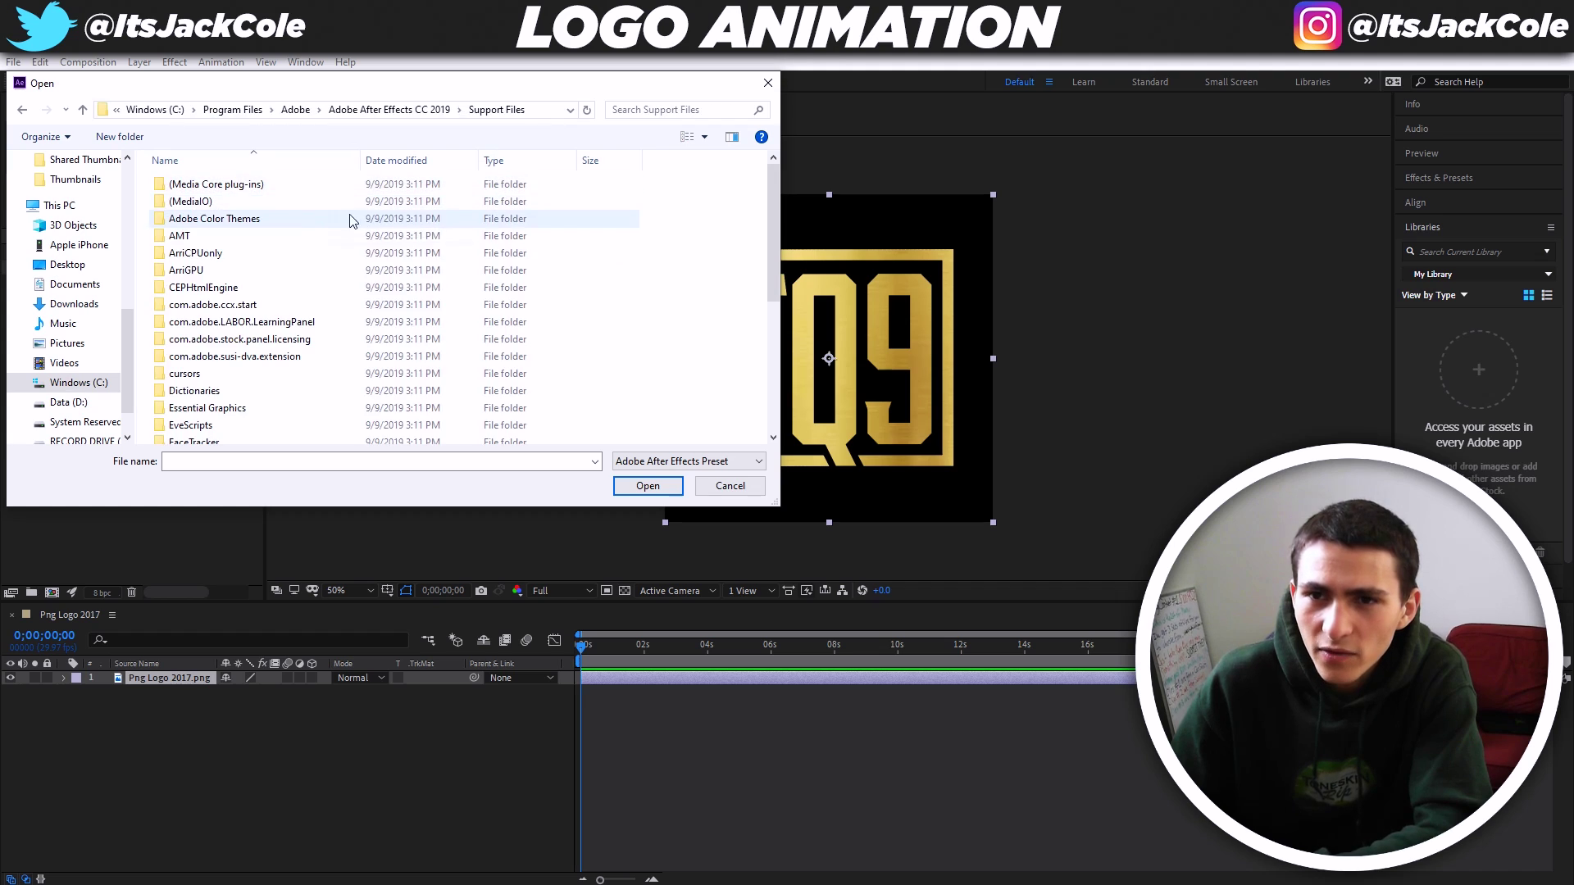
scroll(289, 264, "down", 2)
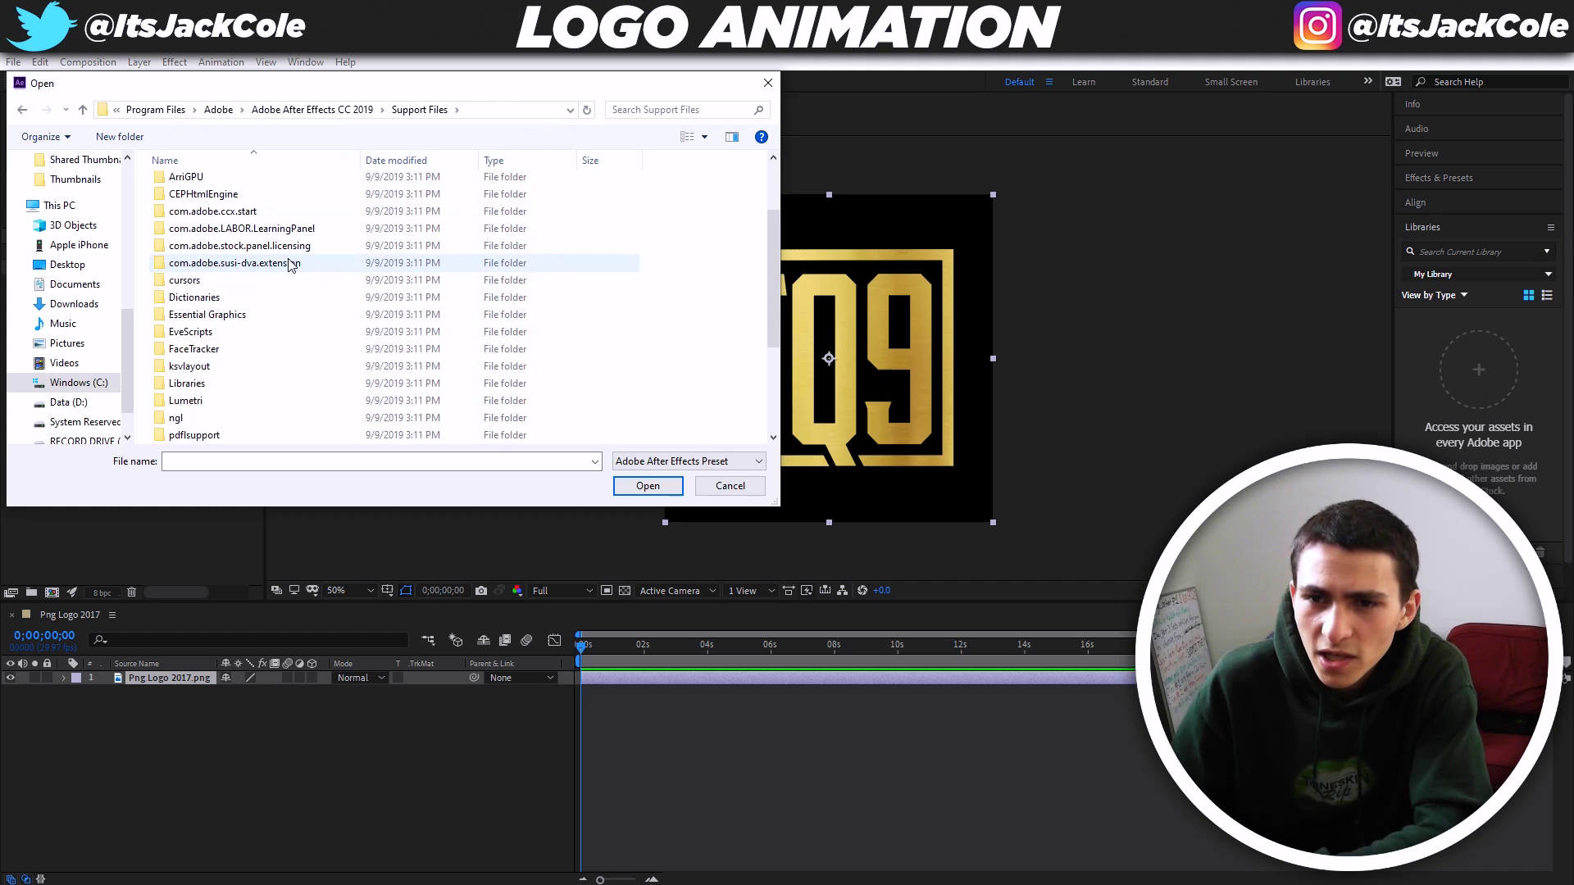
scroll(289, 264, "down", 3)
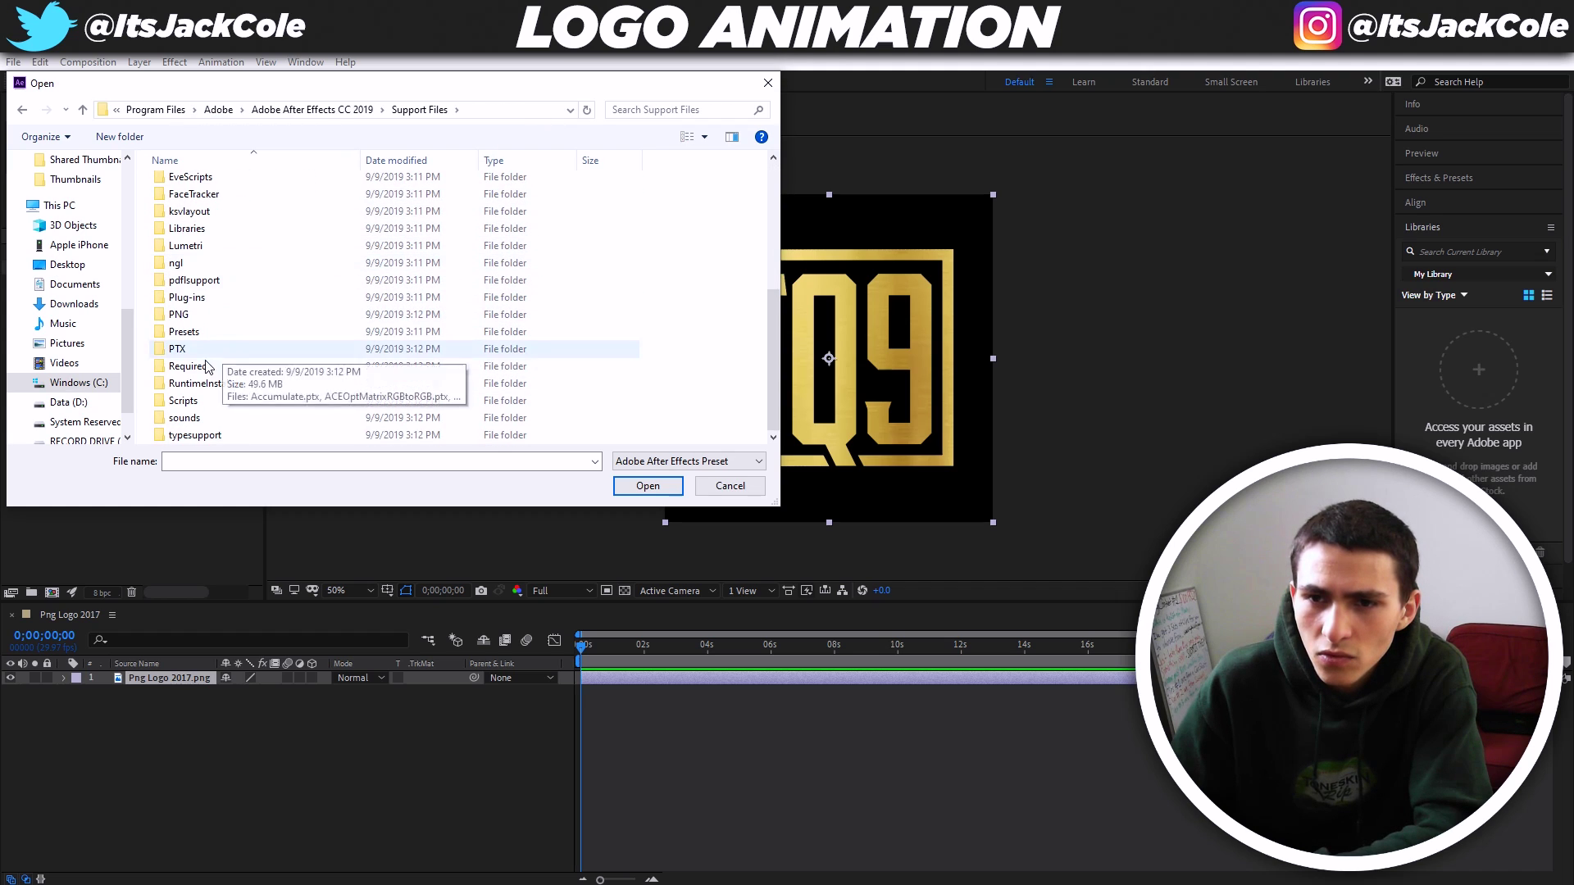
double_click(204, 333)
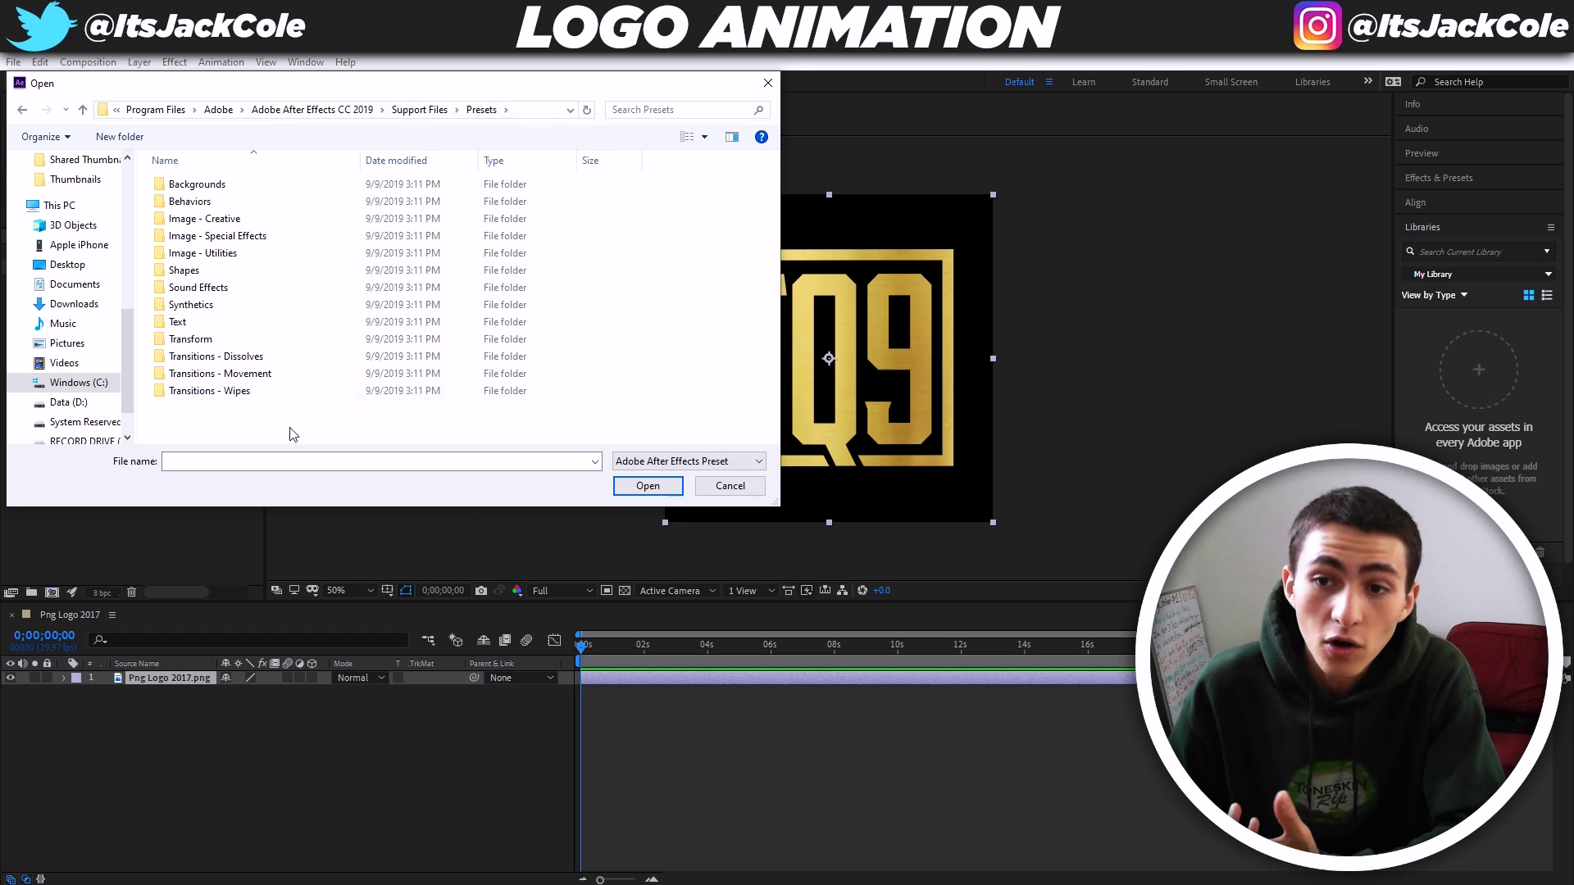
Look through the Backgrounds presets and return to the Presets folder.
double_click(227, 185)
scroll(252, 368, "down", 3)
scroll(252, 368, "up", 3)
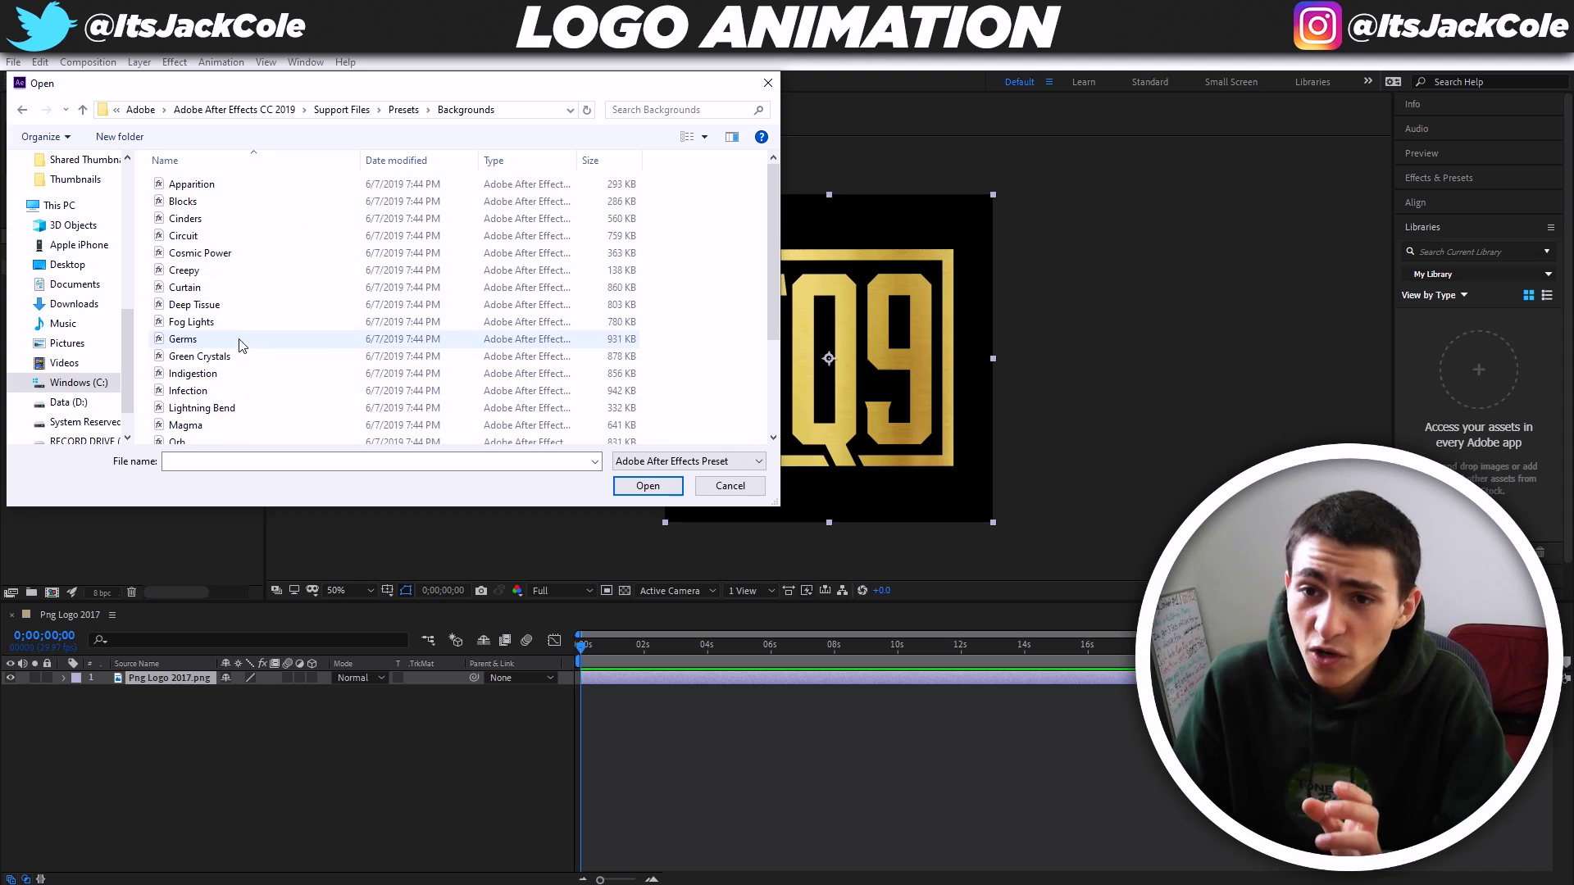
left_click(339, 271)
left_click(418, 110)
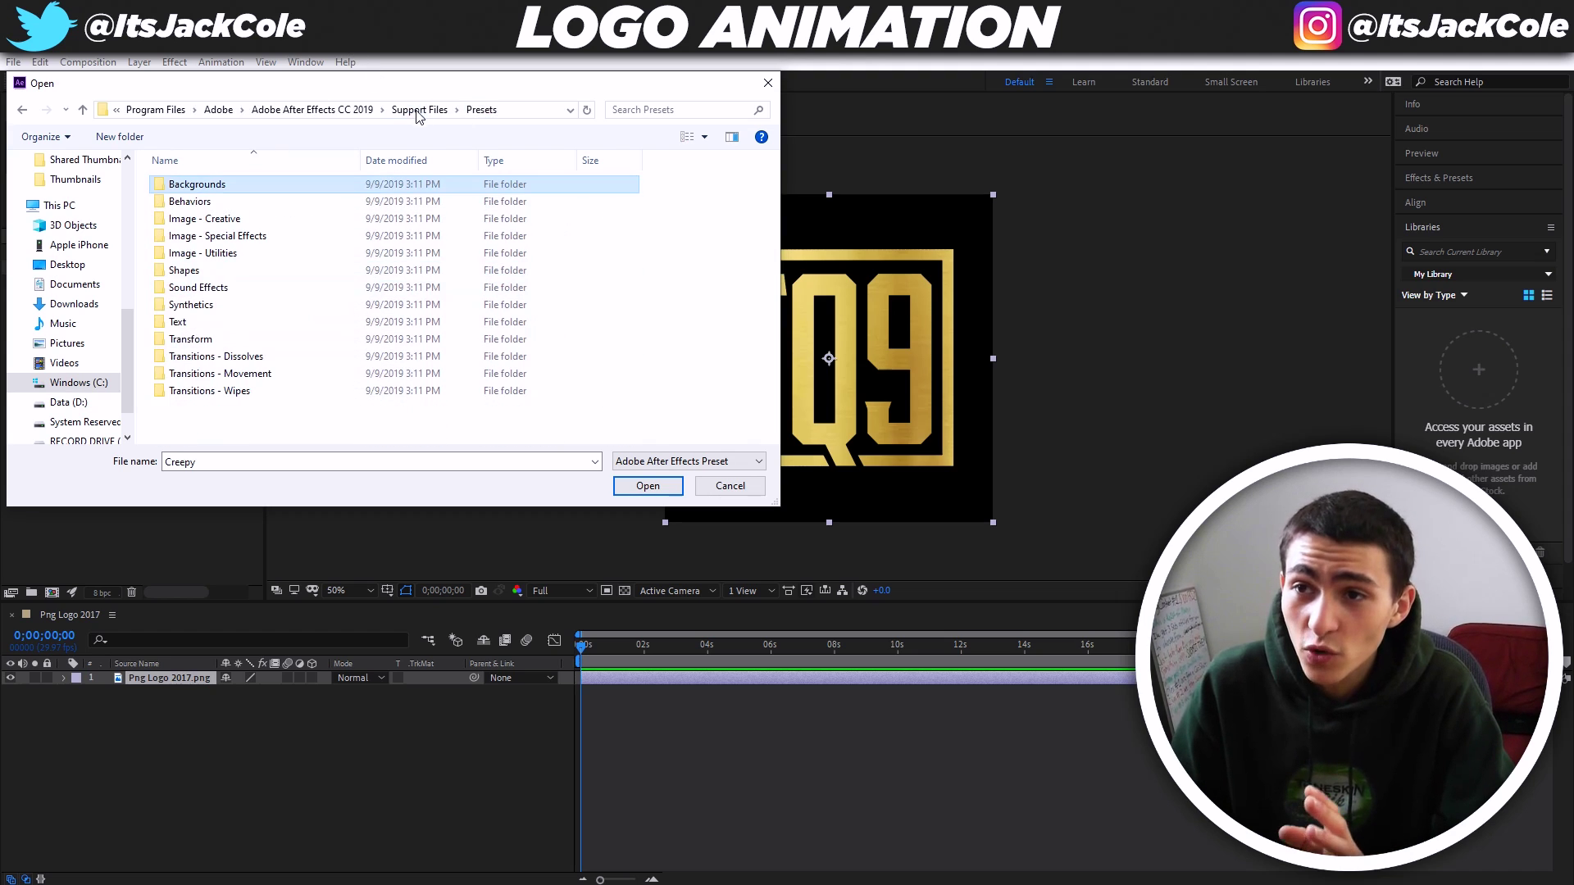
left_click(347, 430)
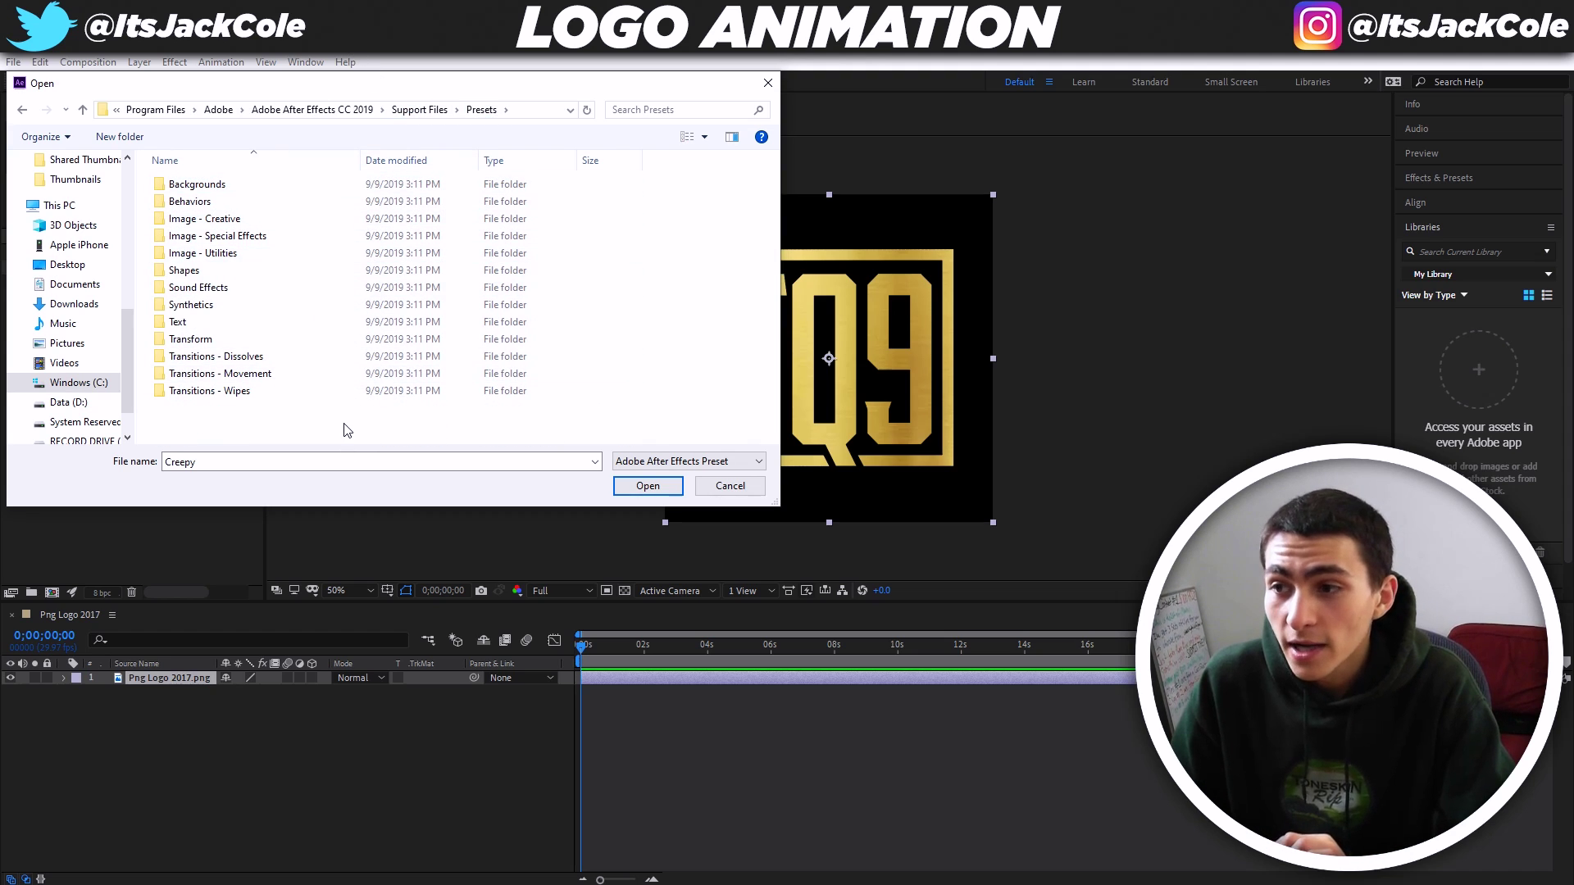
Open the Transitions - Movement folder and look through its presets.
left_click(263, 375)
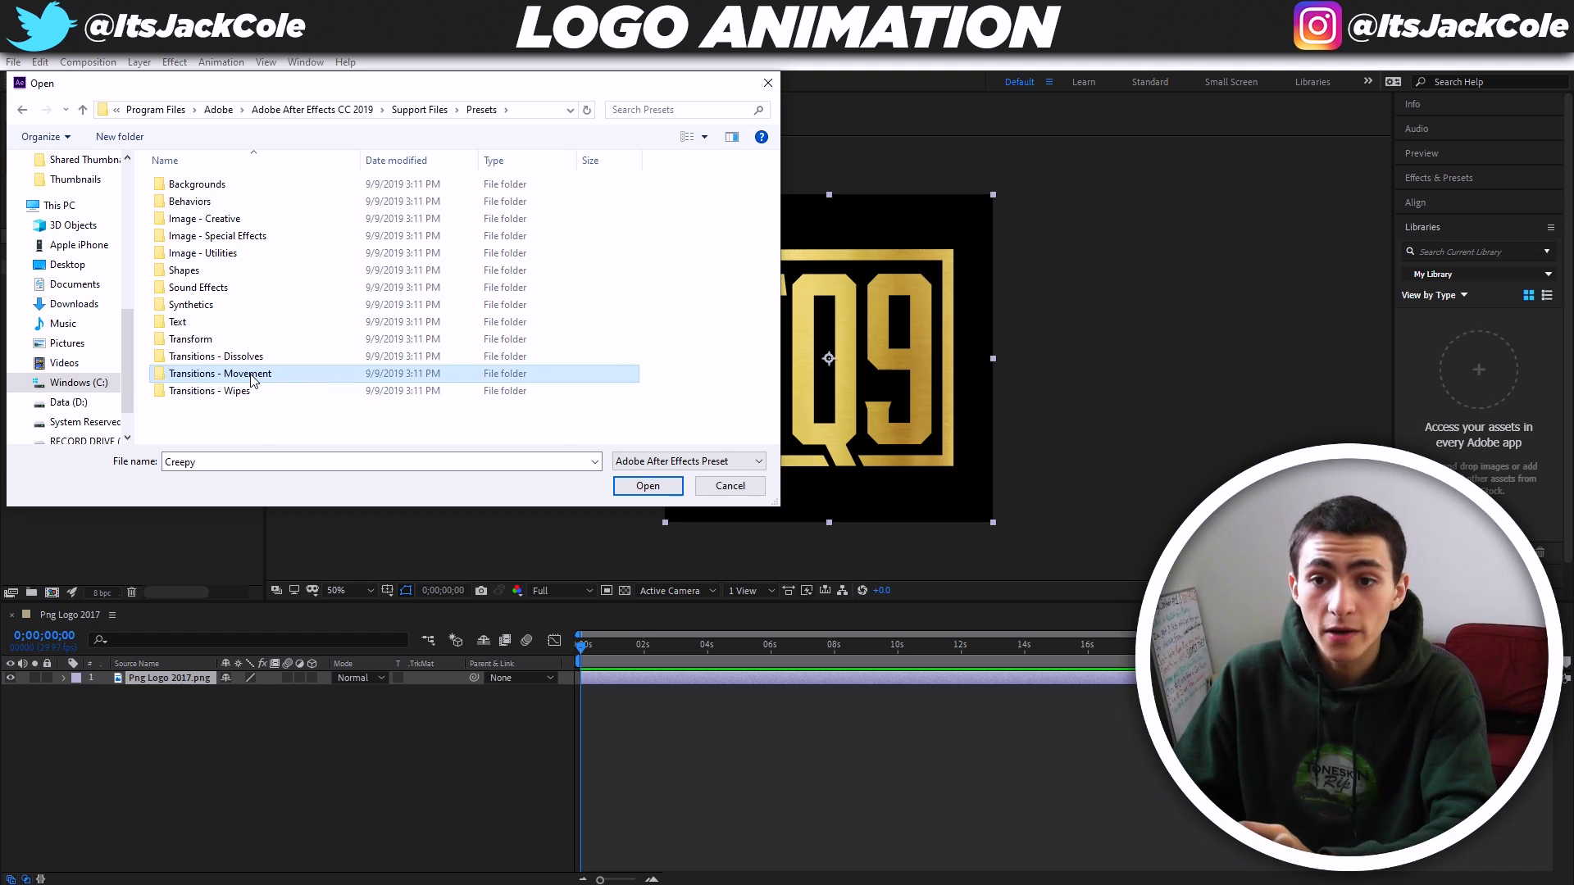
double_click(250, 378)
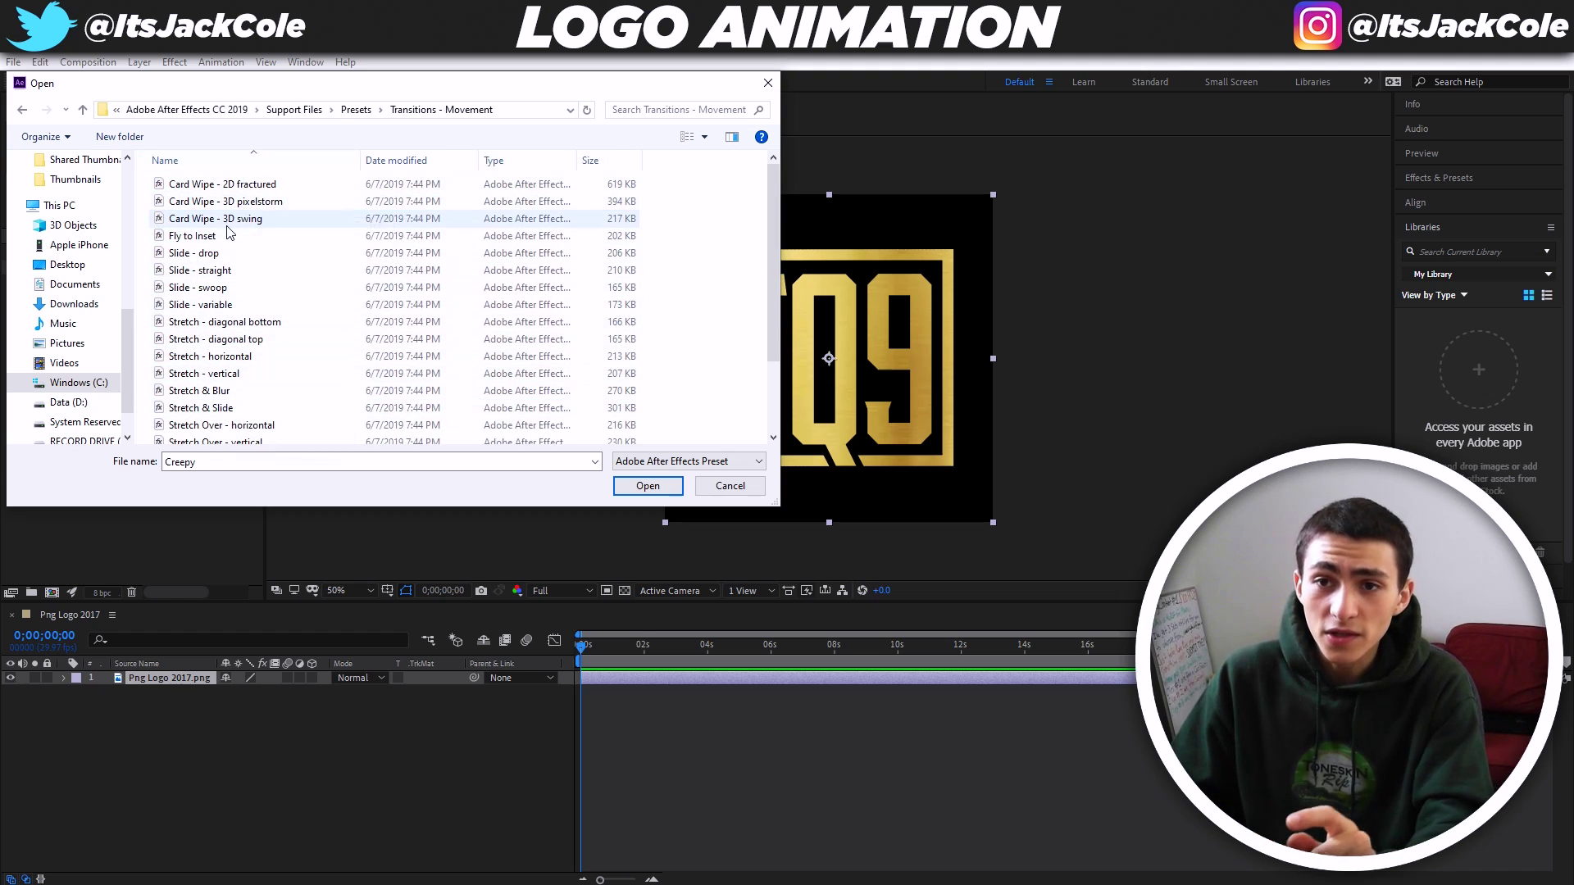
scroll(301, 310, "down", 1)
scroll(301, 310, "down", 1)
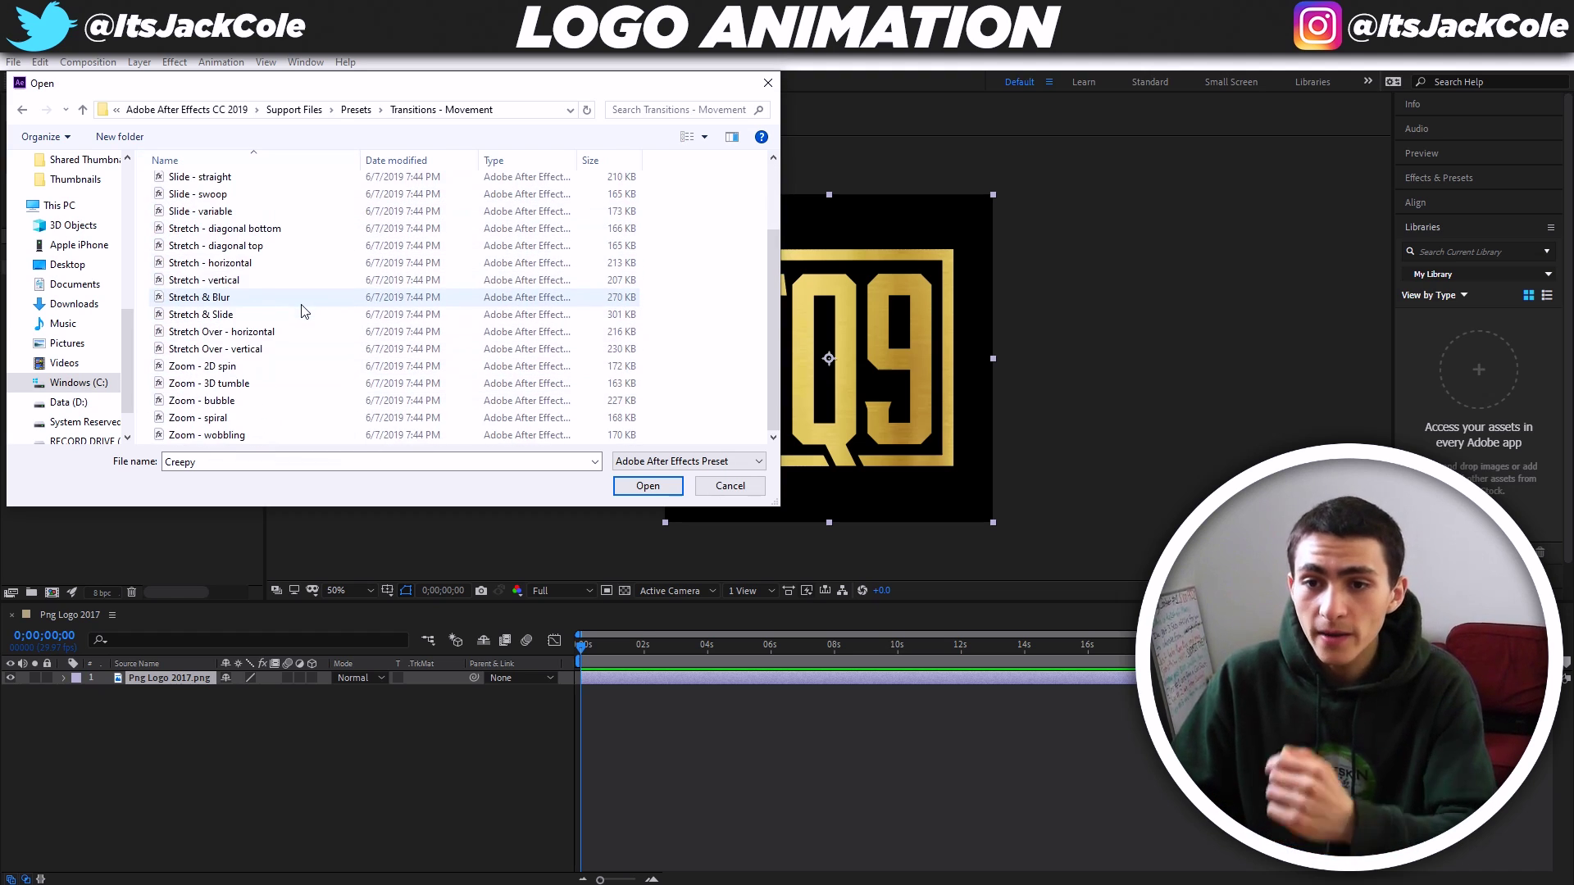
Apply the Zoom - wobbling preset to the Png Logo 2017.png layer and preview the animation.
left_click(248, 437)
left_click(255, 425)
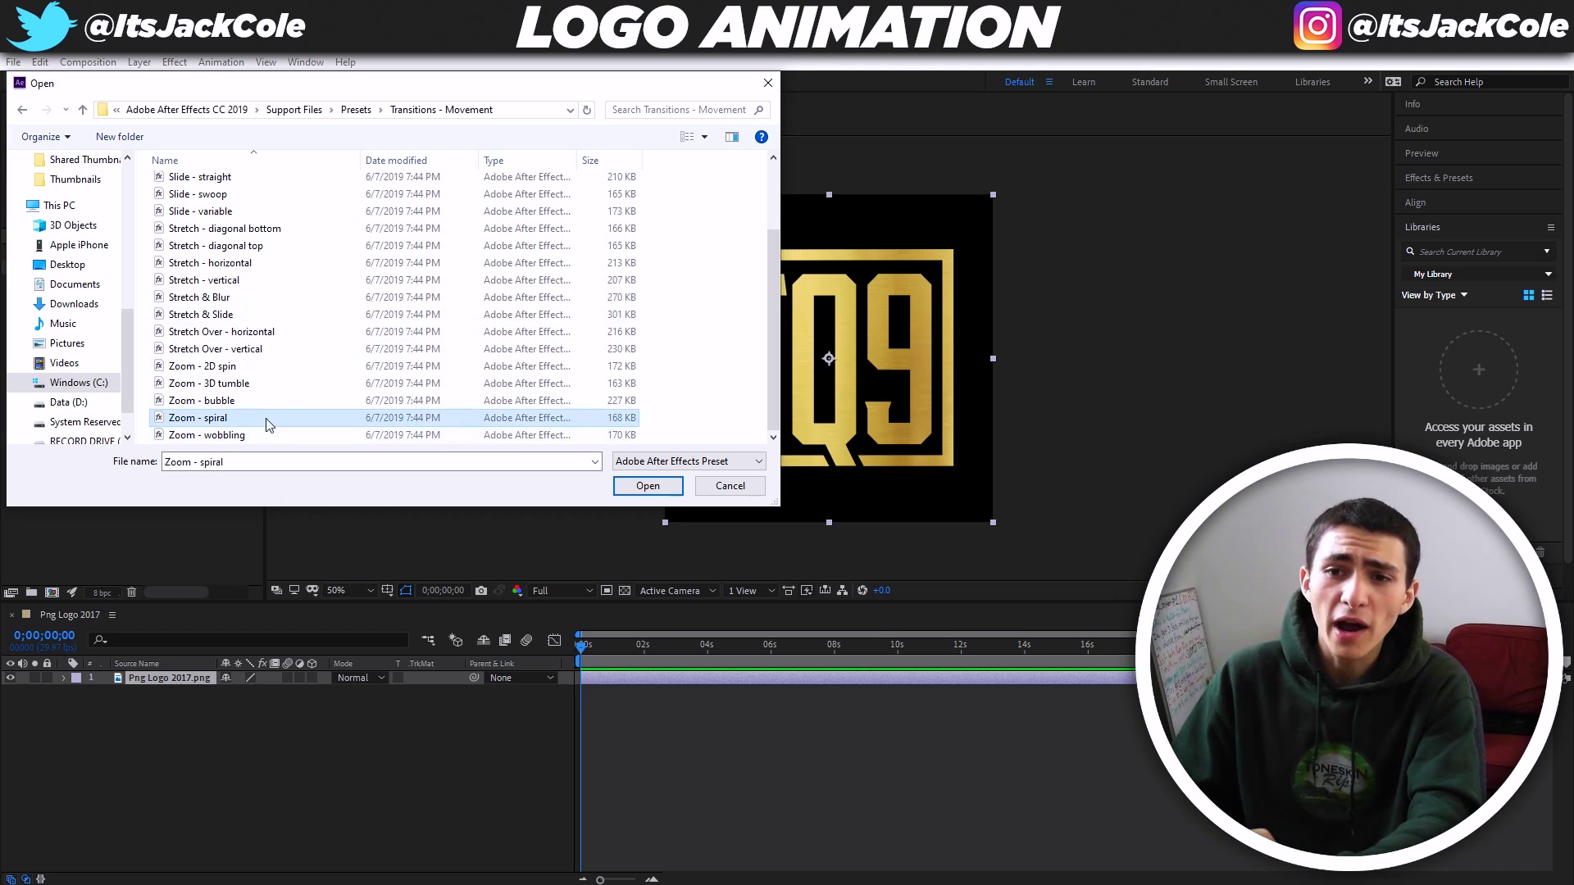
left_click(287, 383)
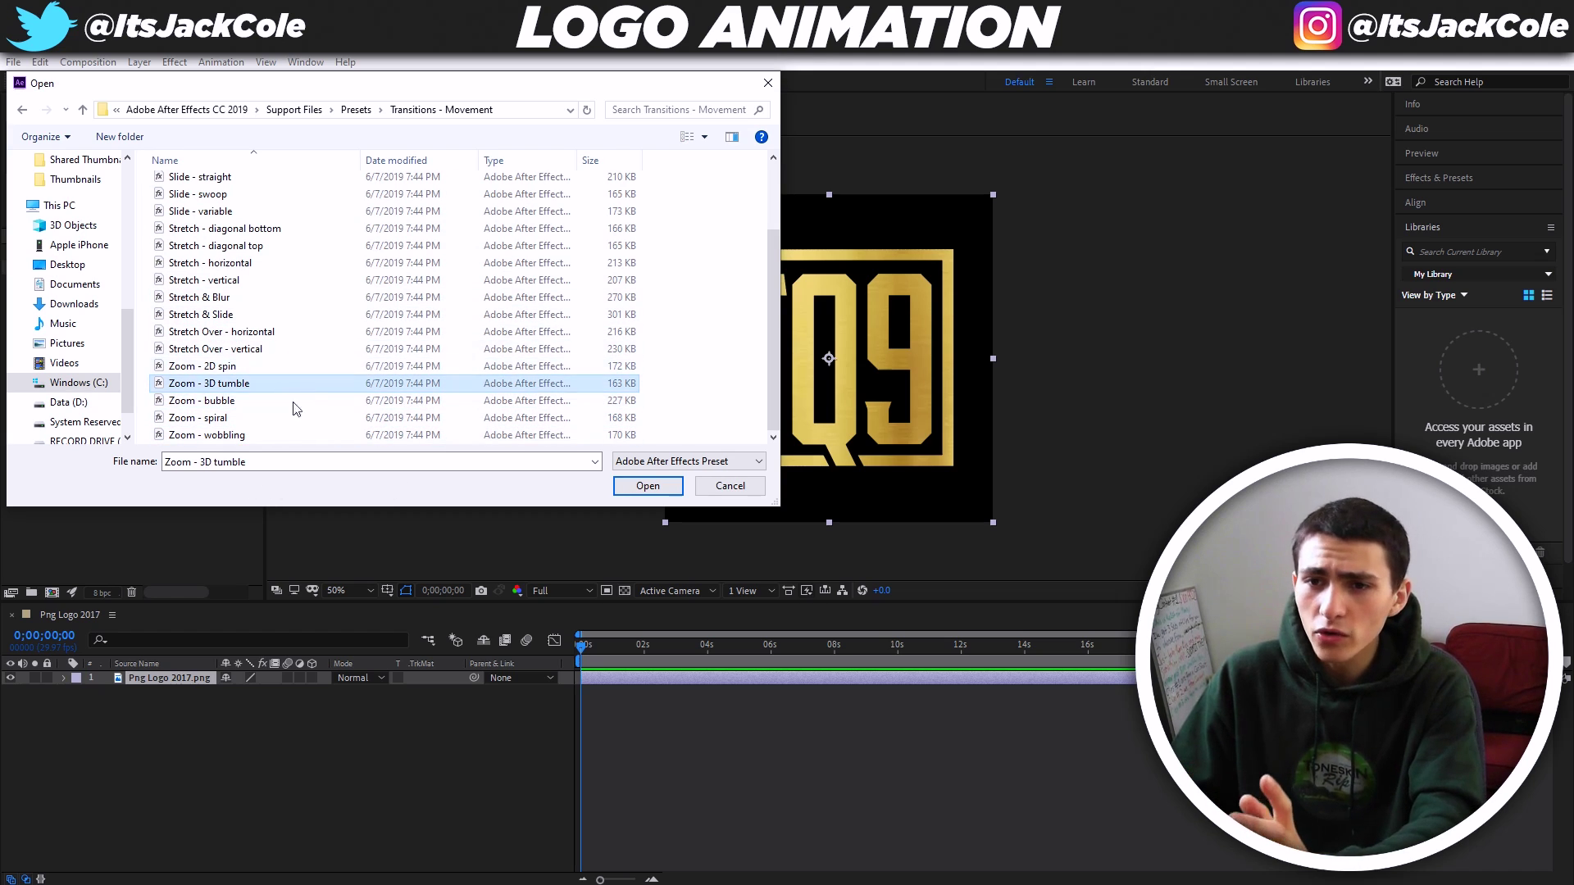
left_click(266, 438)
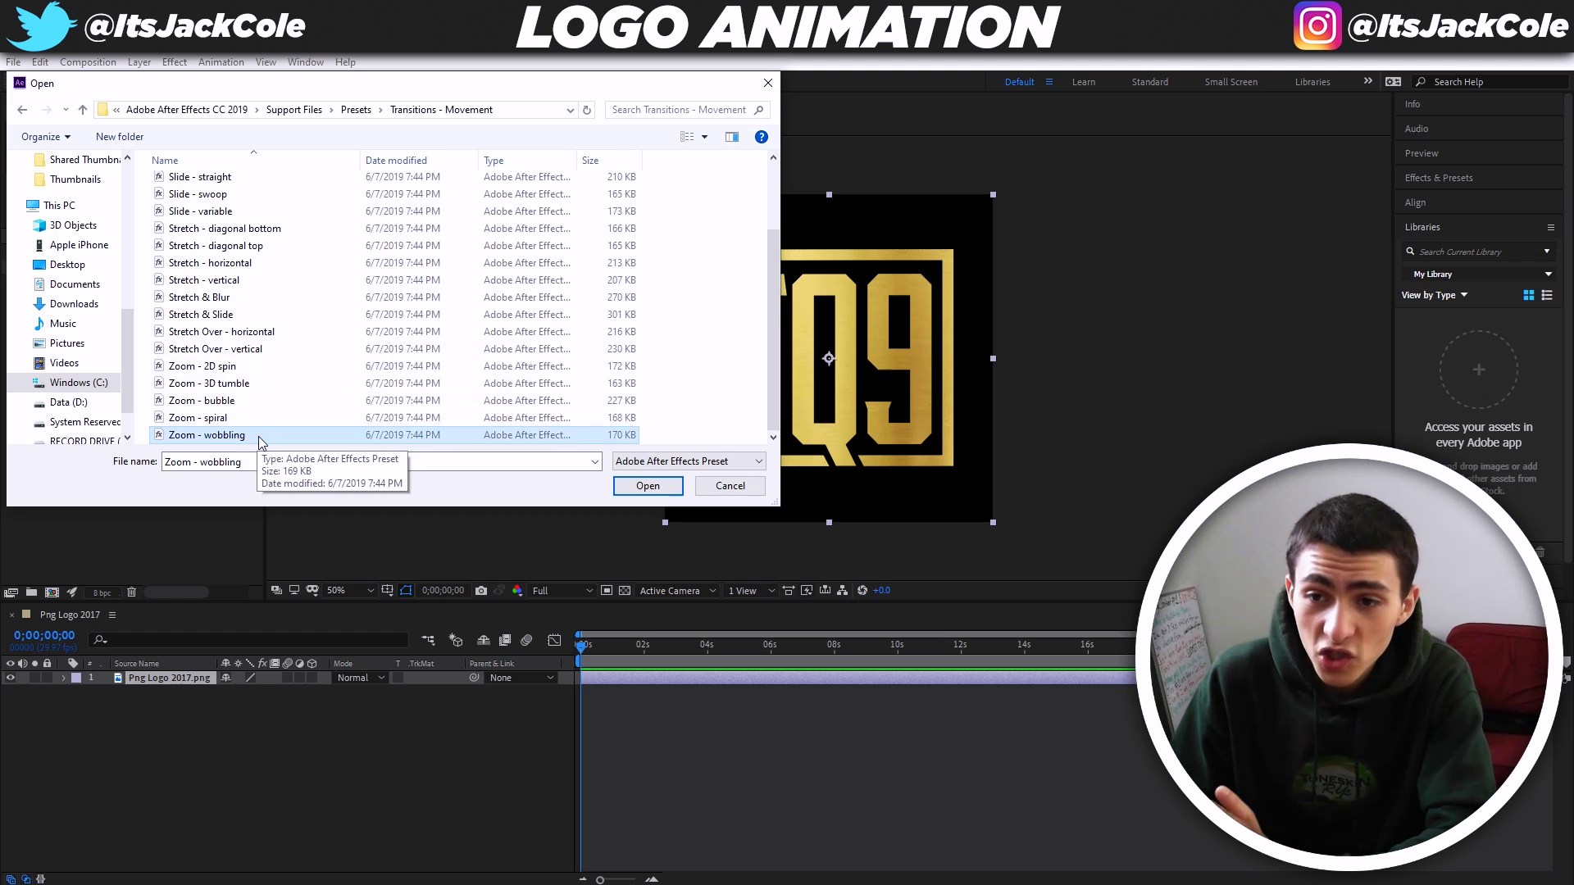
double_click(258, 437)
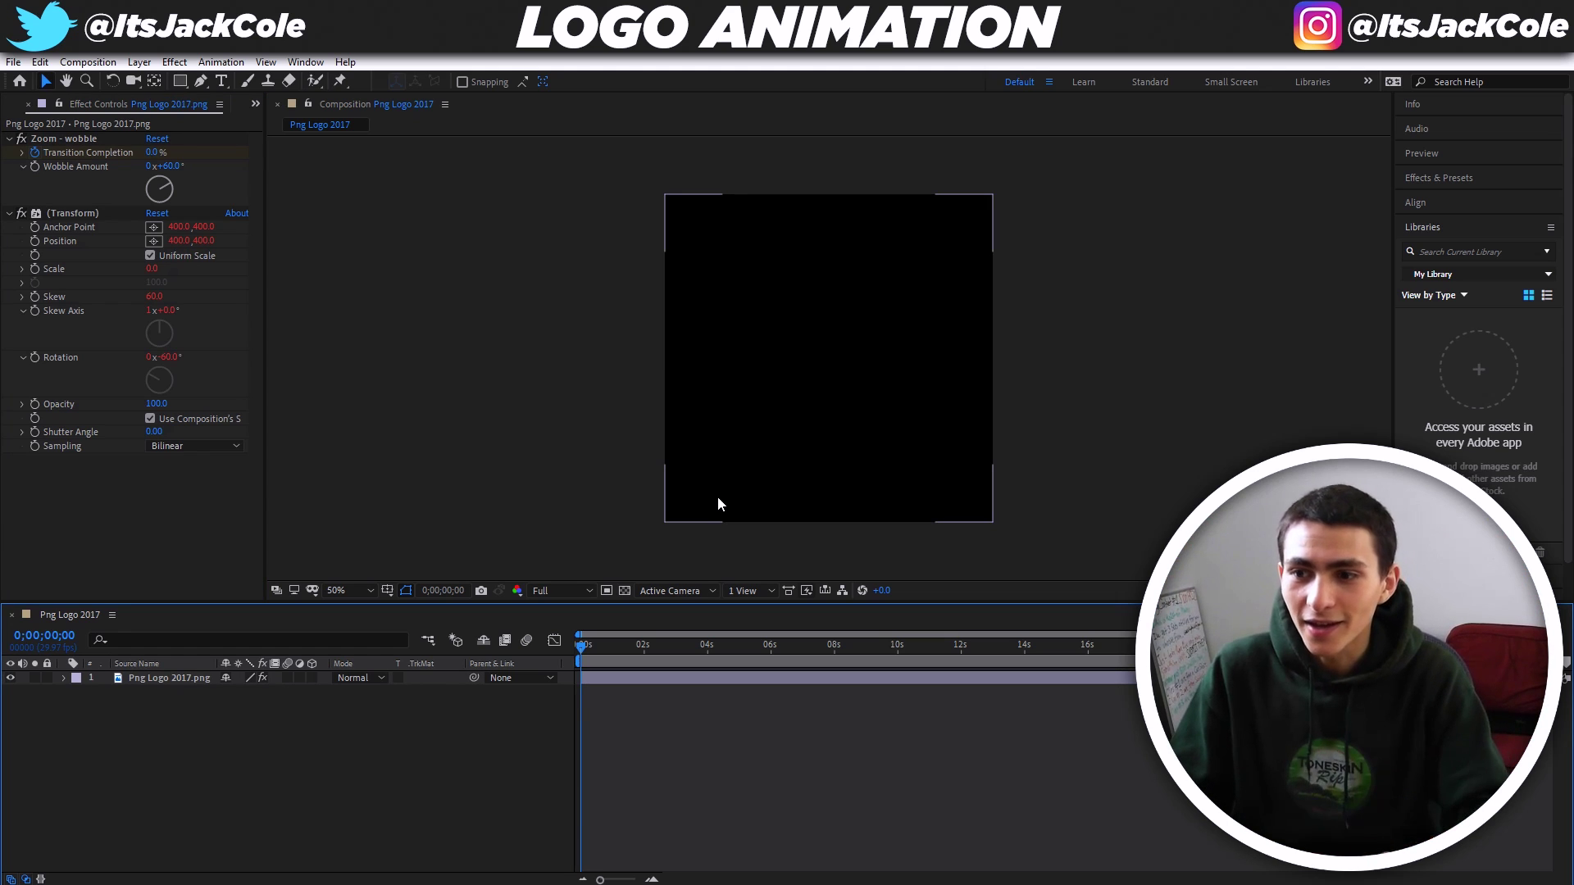
key("space")
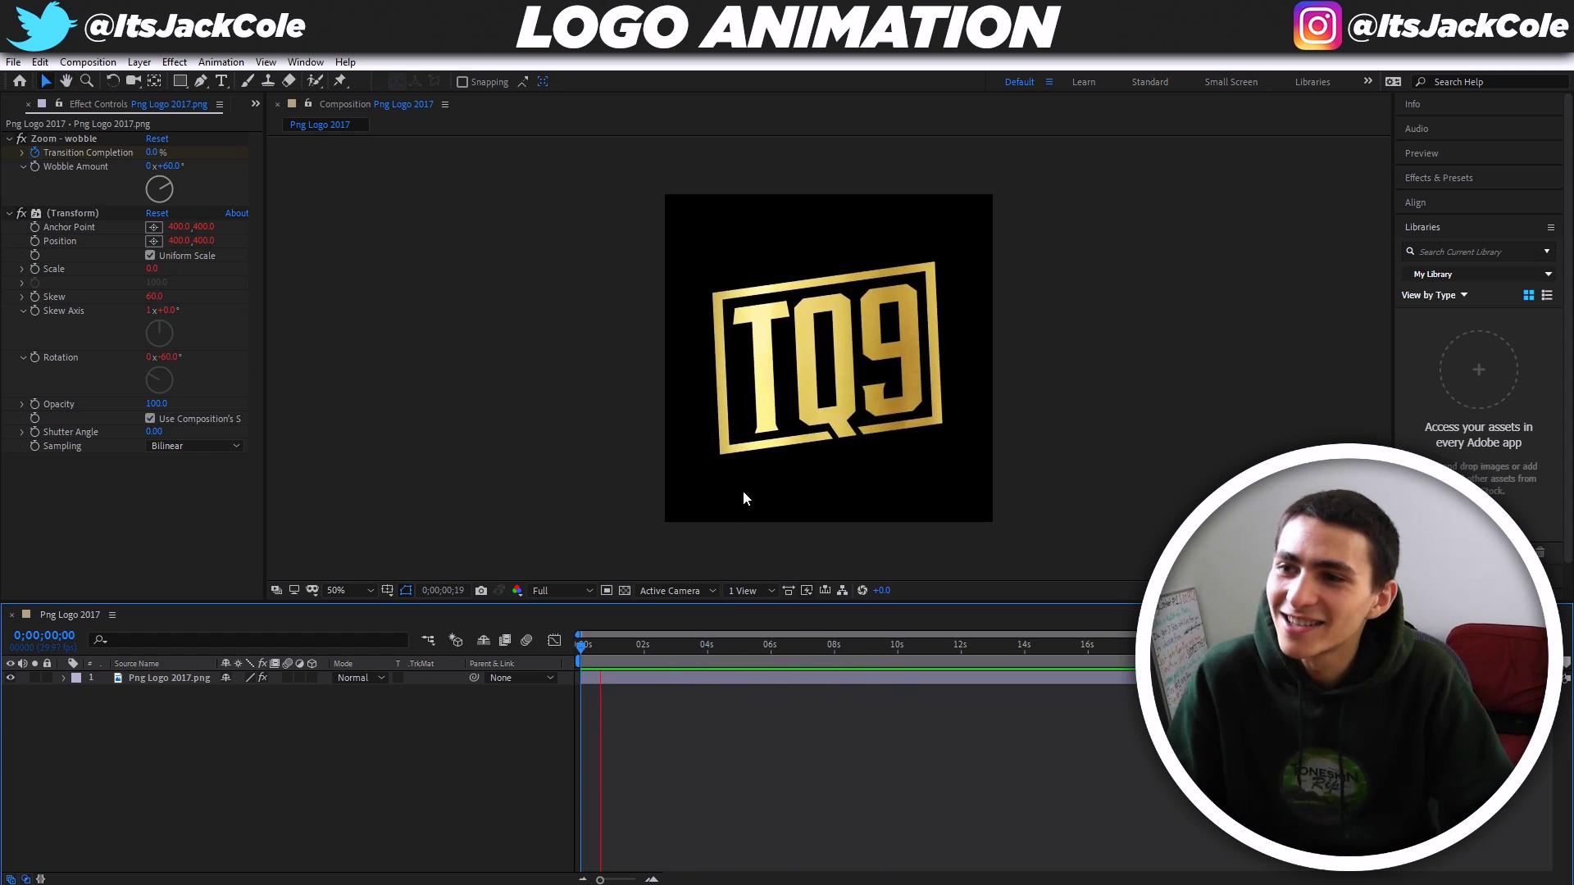
left_click(626, 645)
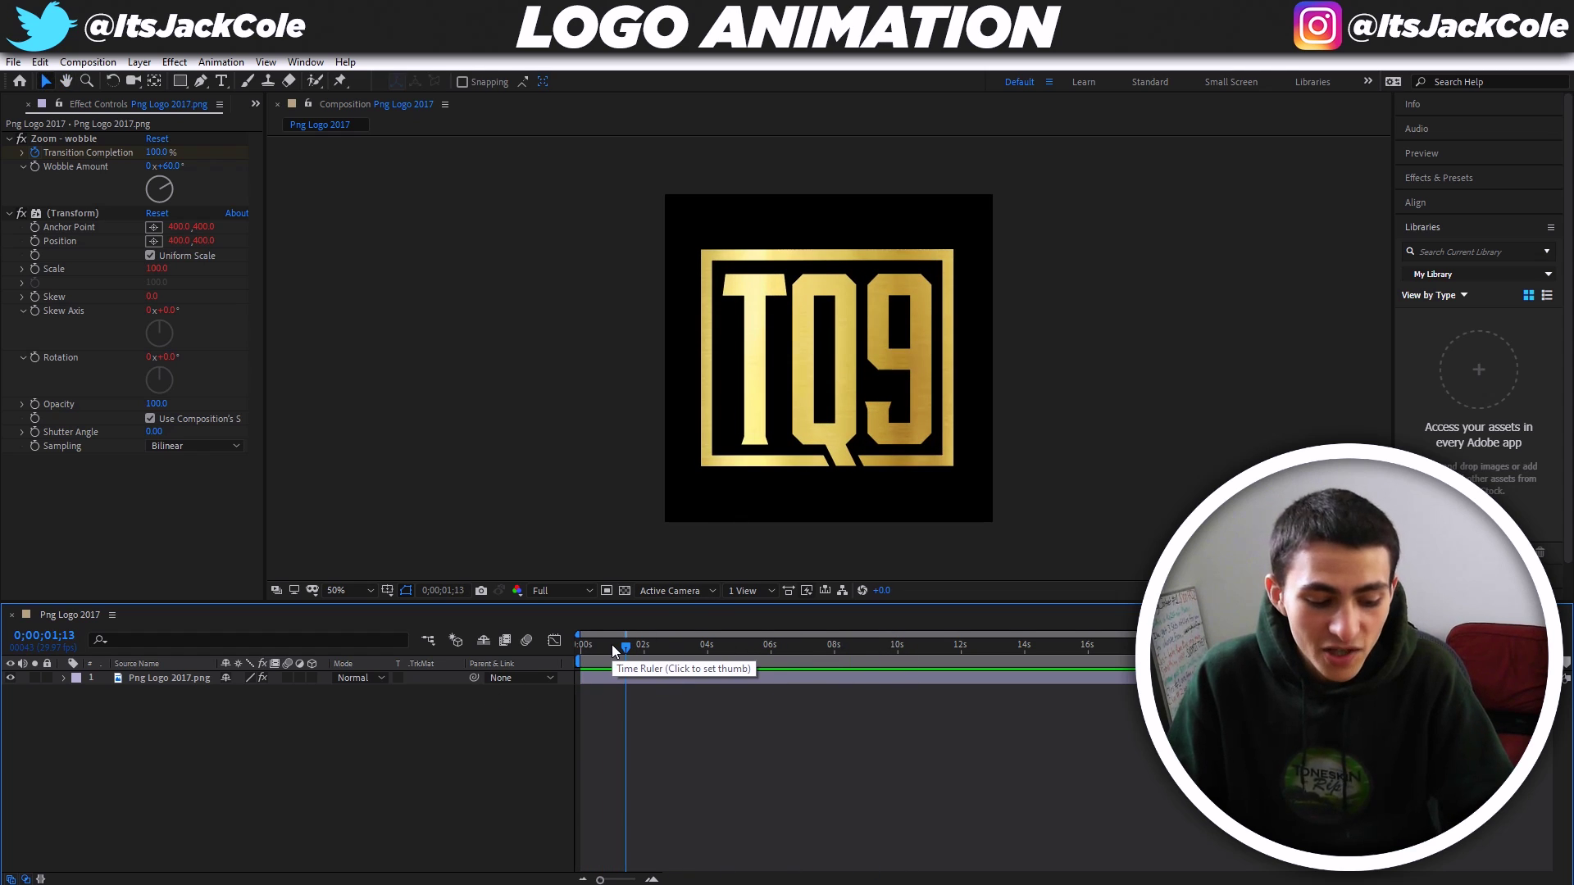
Remove all effects from the logo layer and return the playhead to the start of the composition.
key("ctrl+a")
key("ctrl+shift+e")
key("Home")
left_click(668, 733)
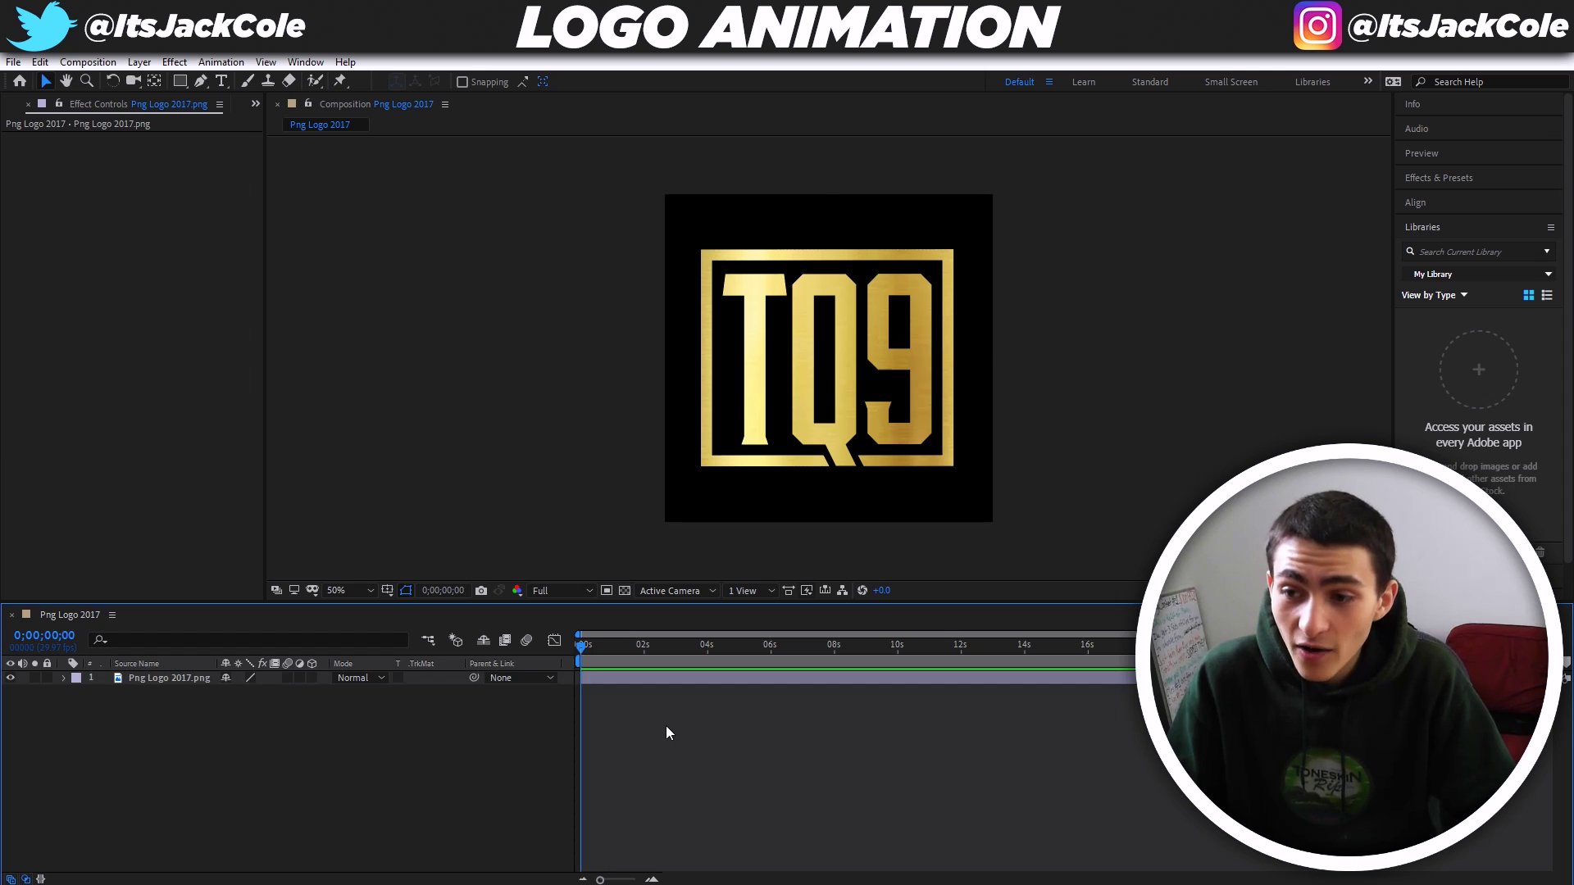
left_click(643, 678)
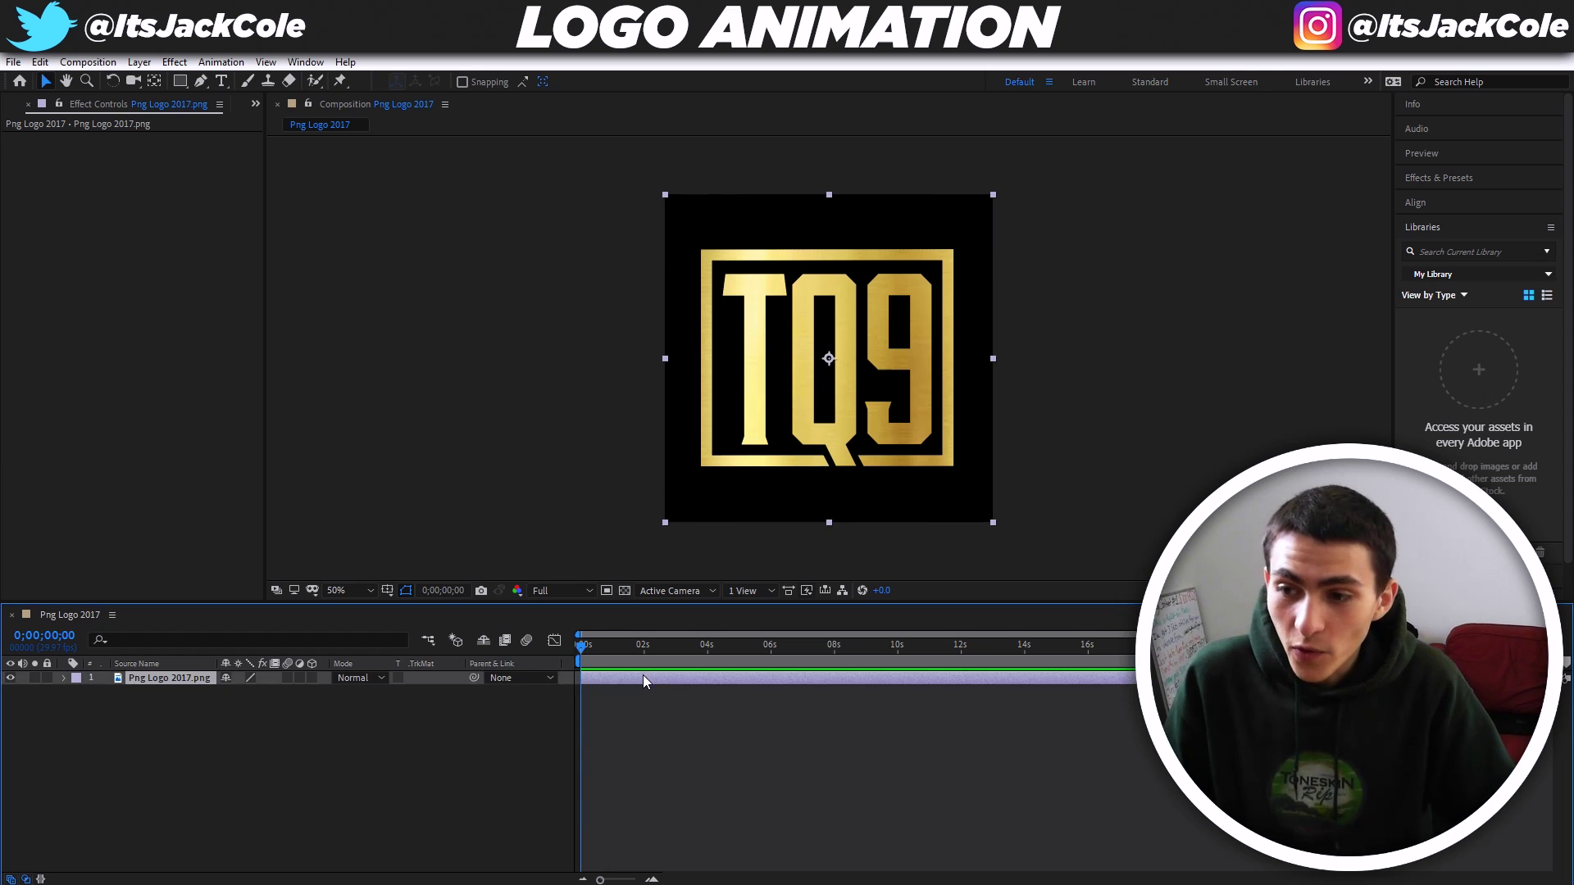
left_click(40, 63)
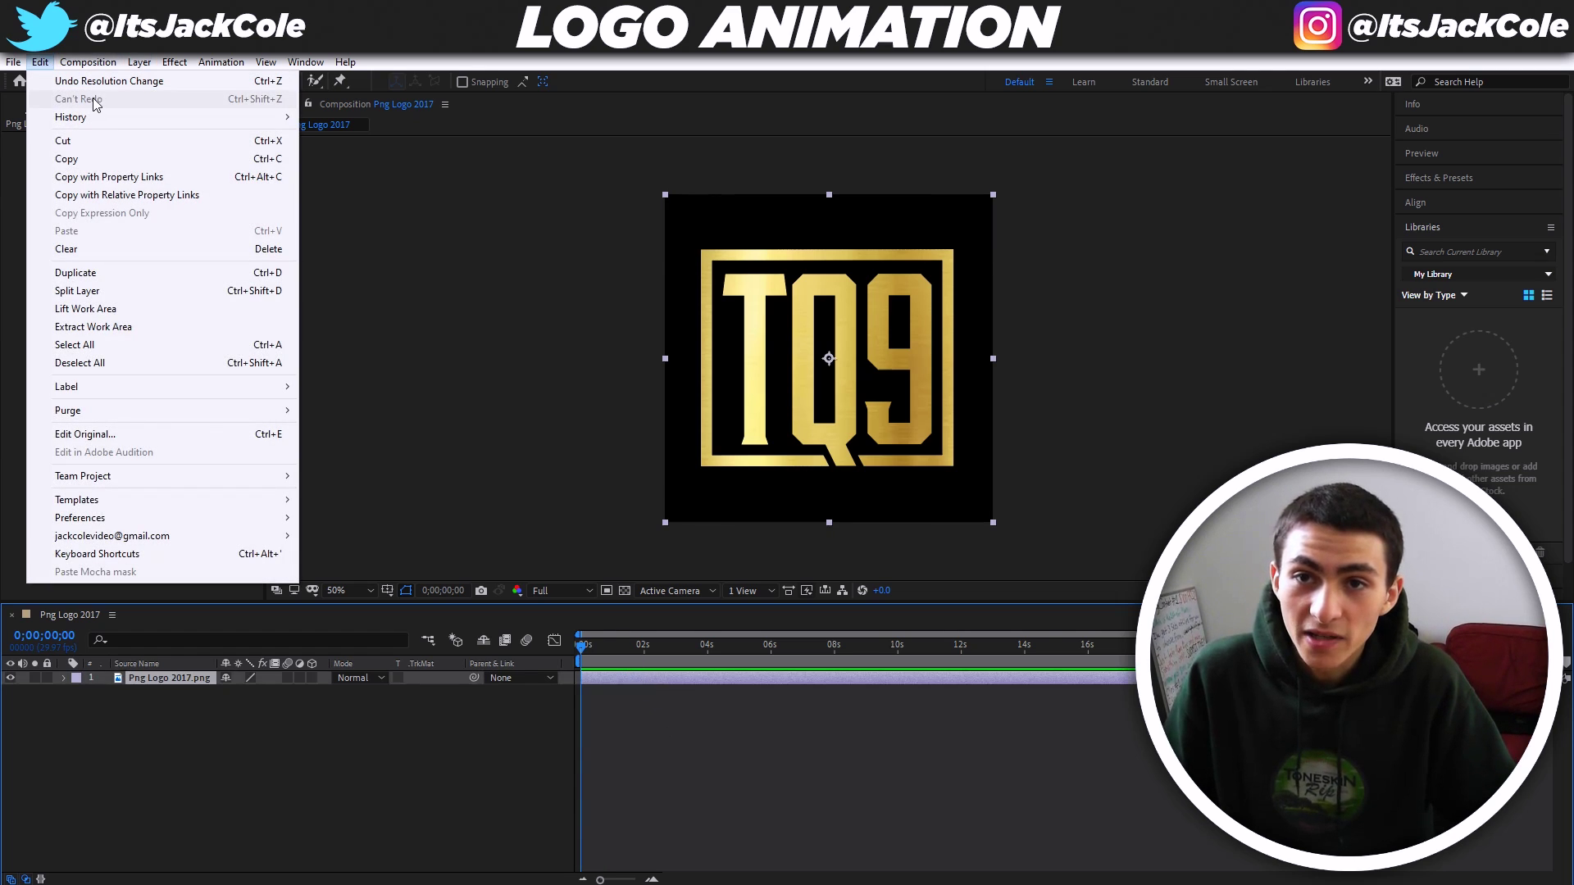
left_click(730, 705)
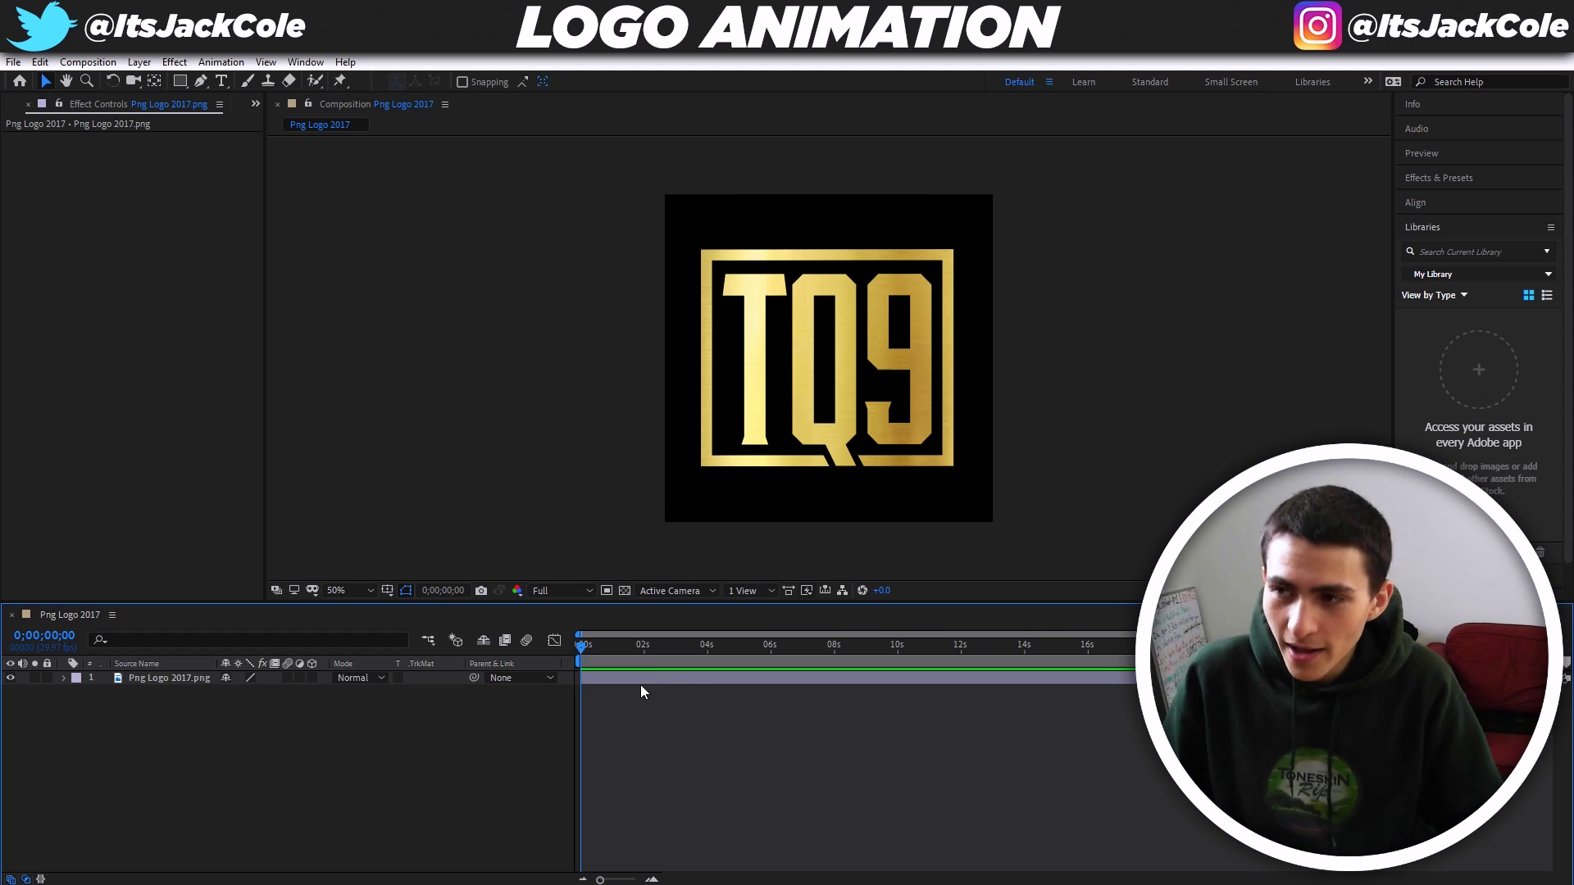
left_click_drag(582, 644, 612, 645)
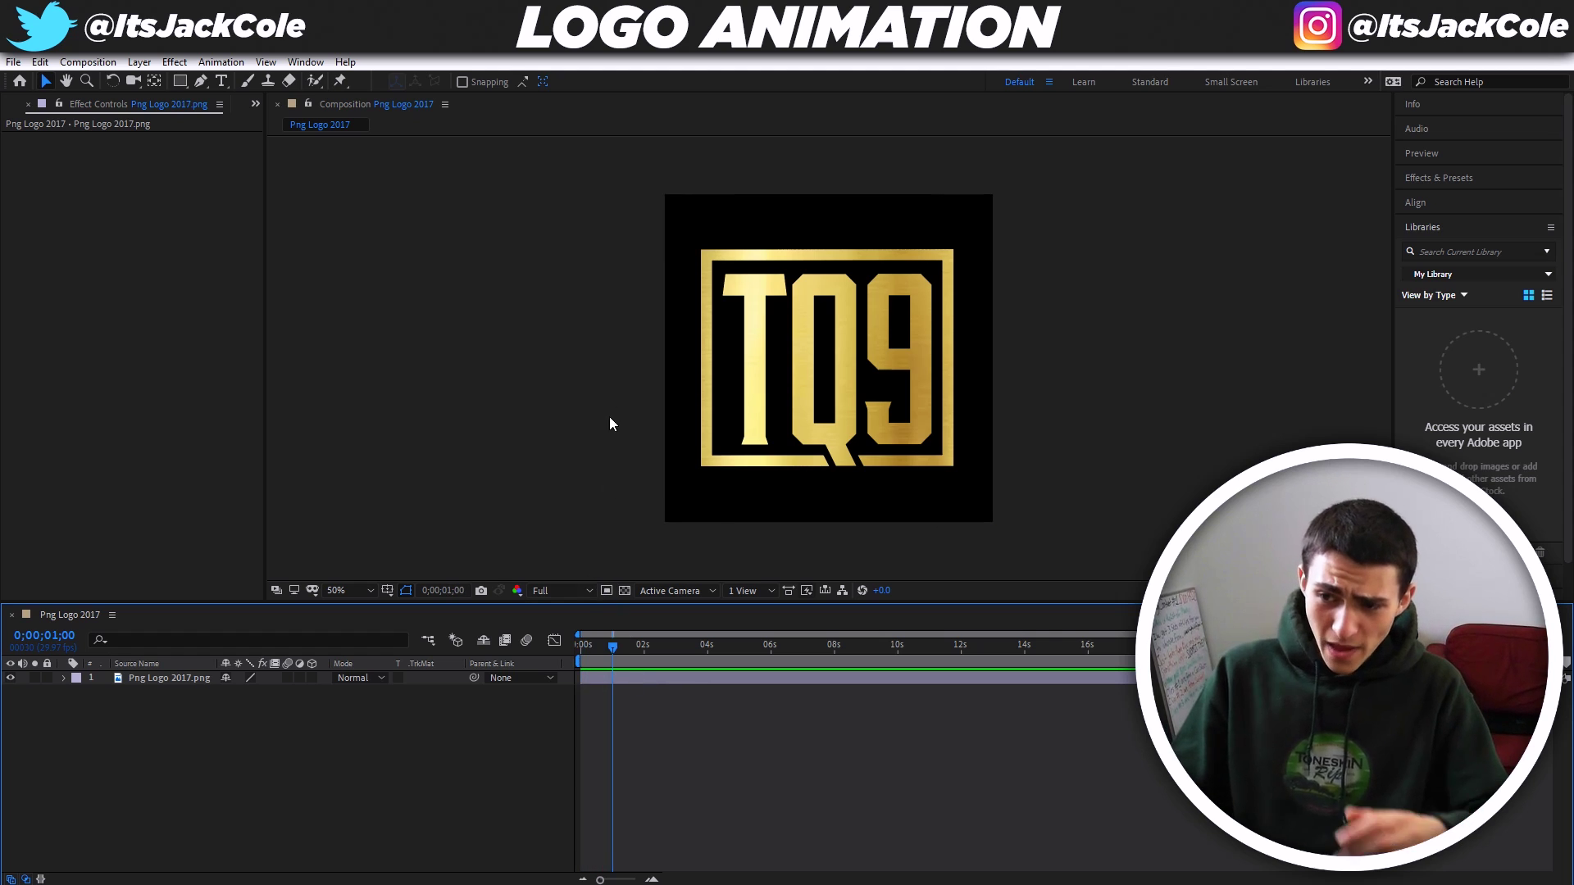
Apply the Slide - swoop animation preset to the Png Logo 2017.png layer at the start of the composition.
key("Home")
key("ctrl+a")
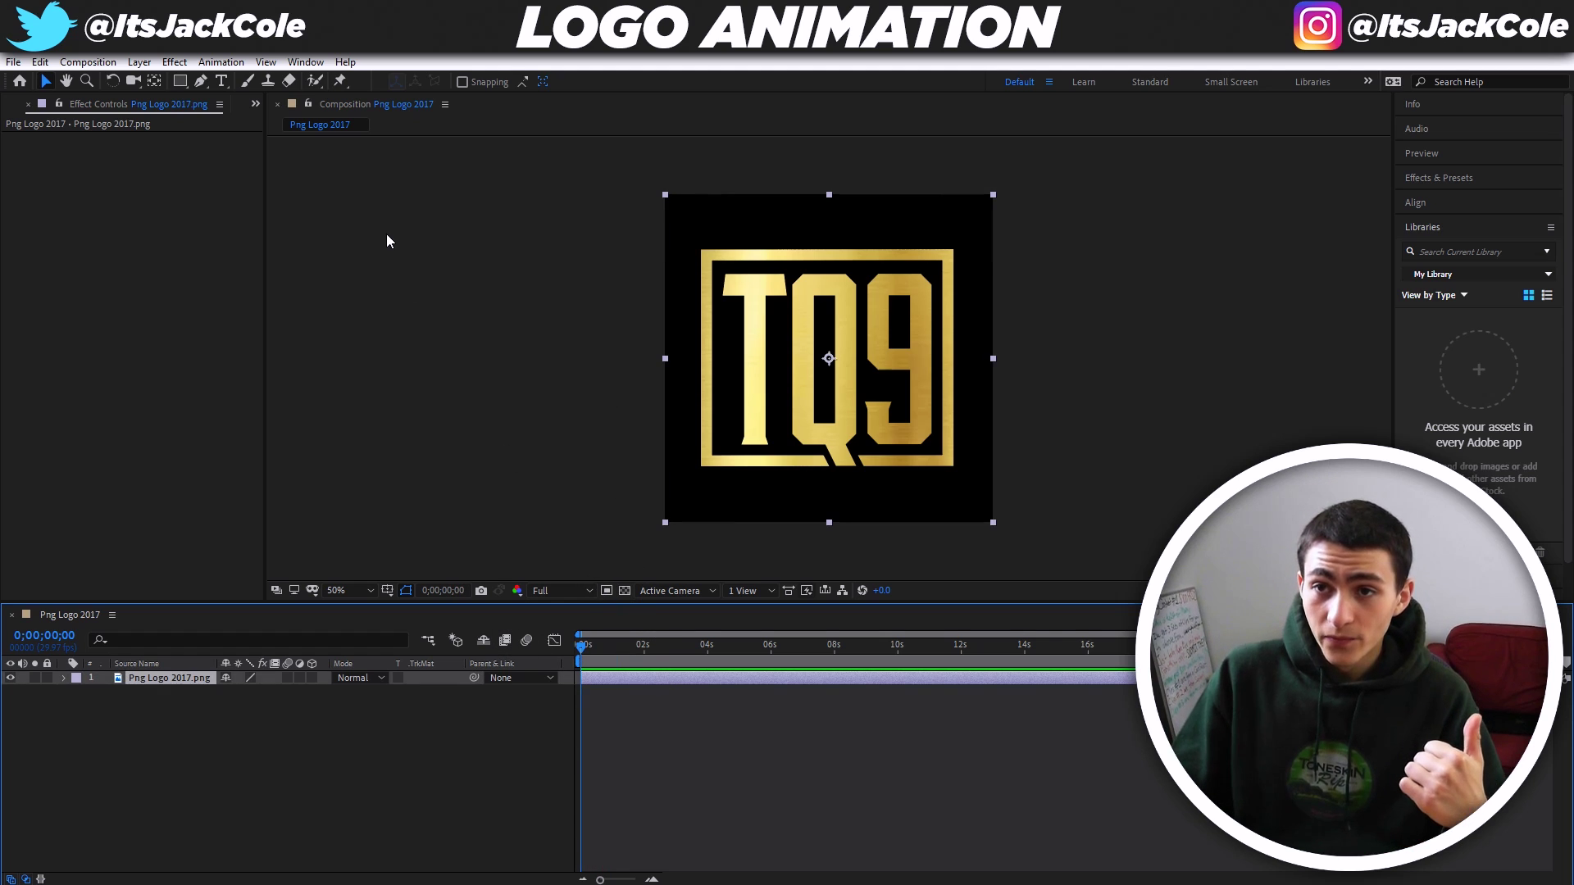
left_click(221, 61)
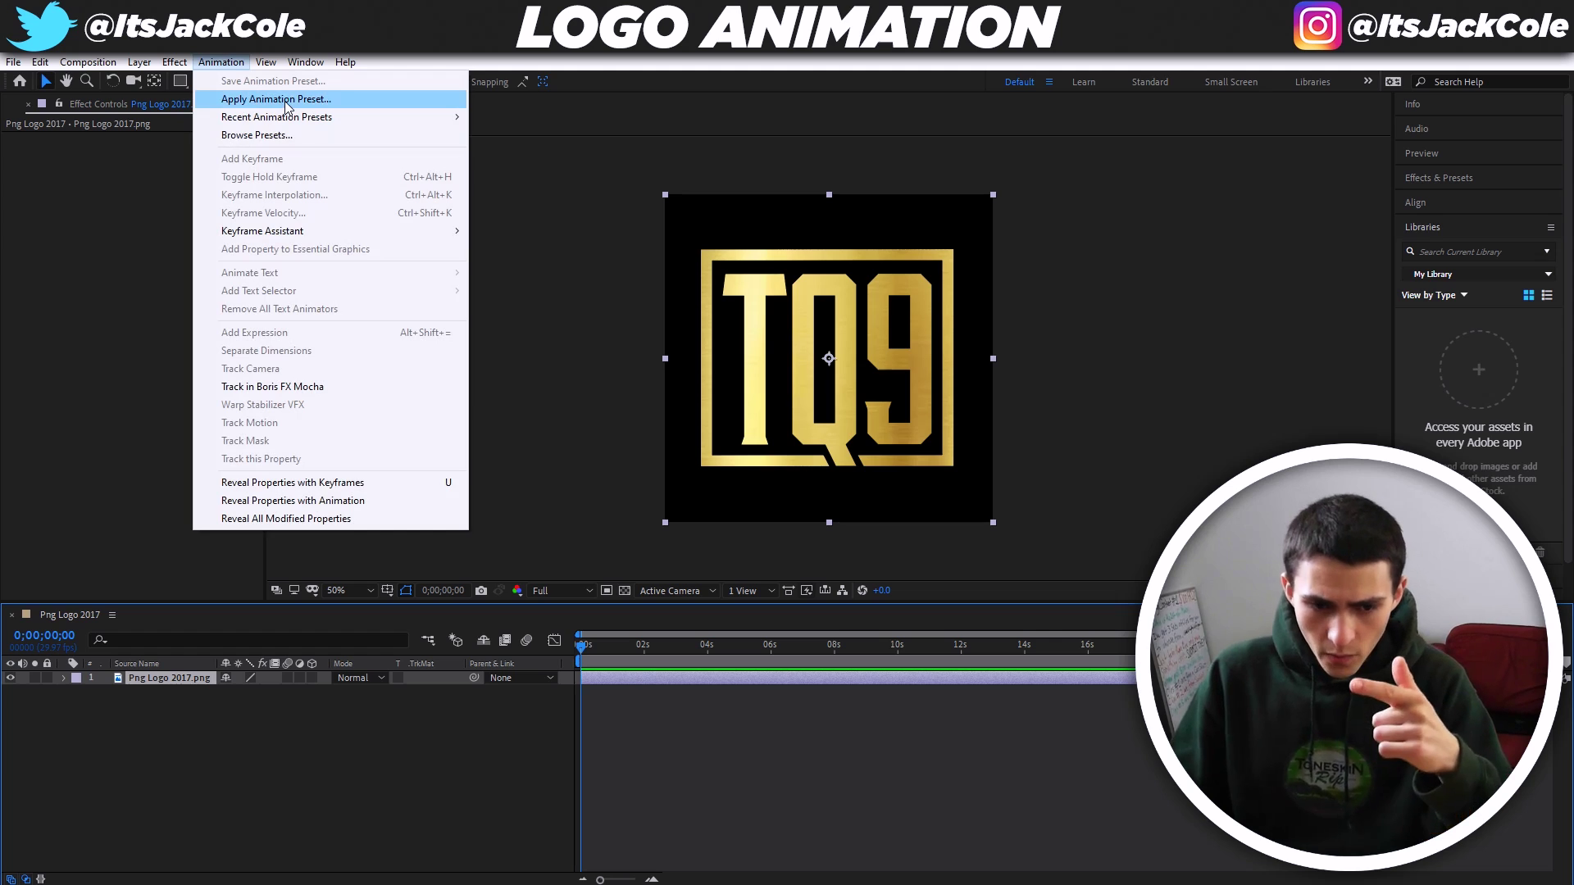
left_click(285, 99)
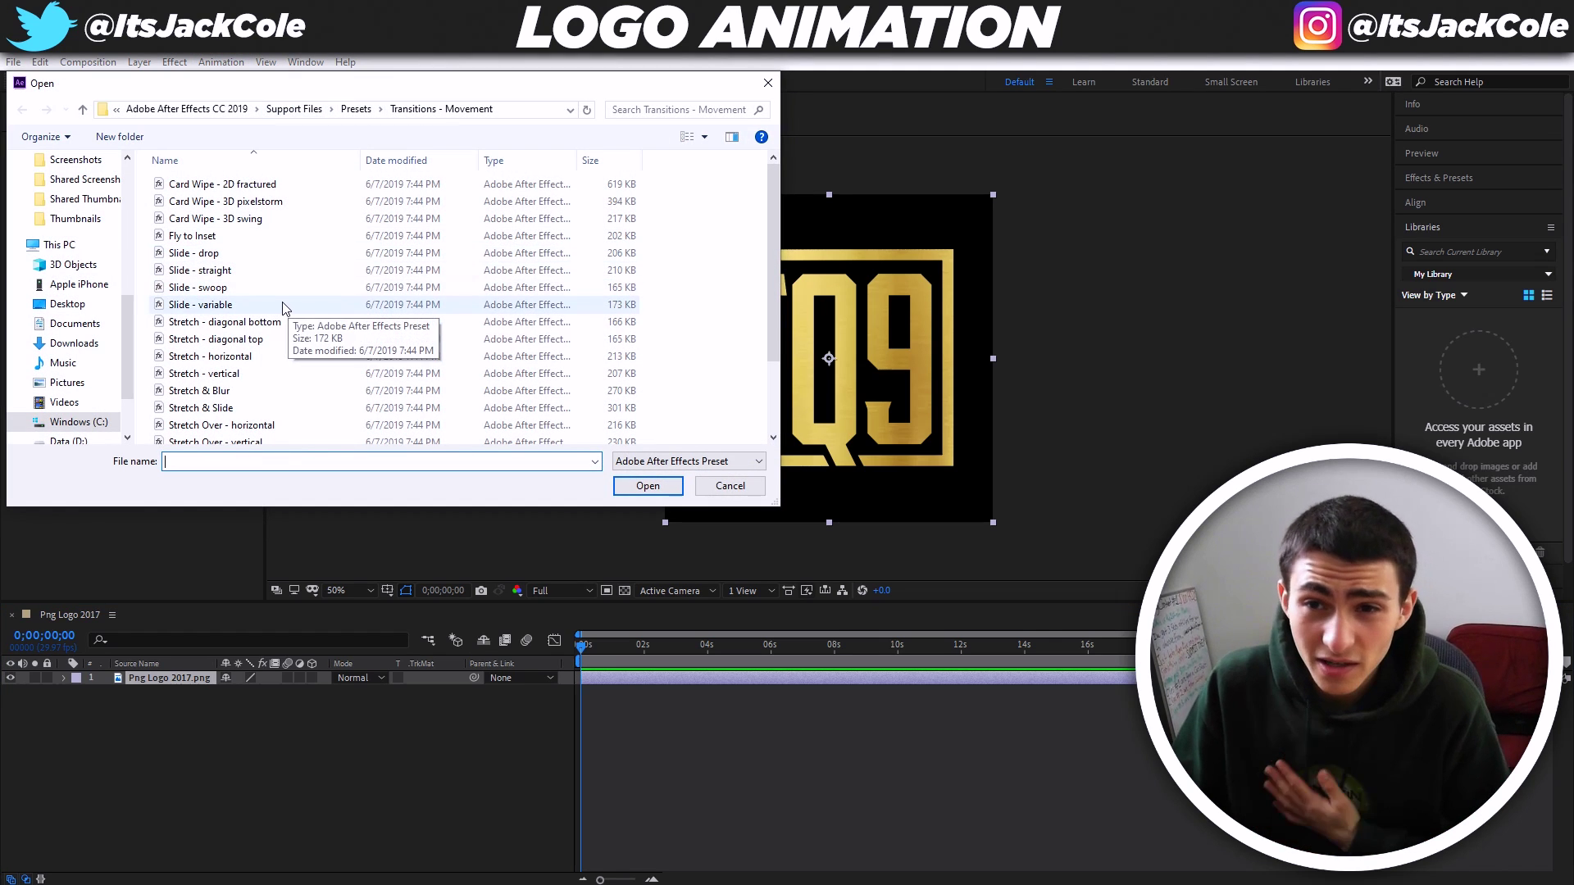
left_click(232, 291)
double_click(231, 290)
Preview the logo's slide animation from the start of the composition.
key("space")
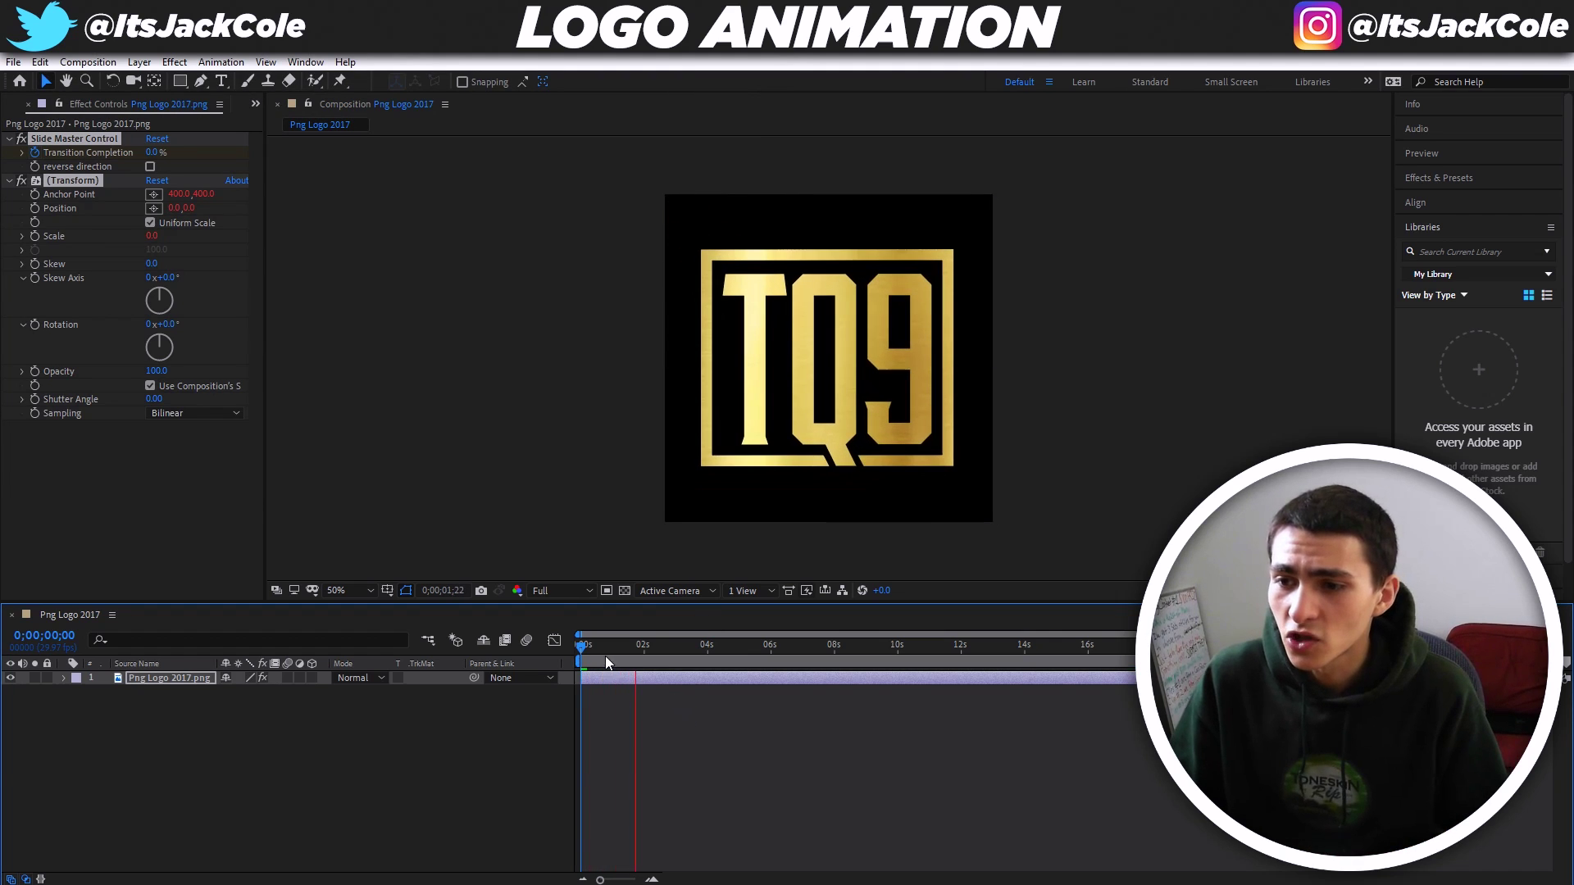
key("space")
key("space")
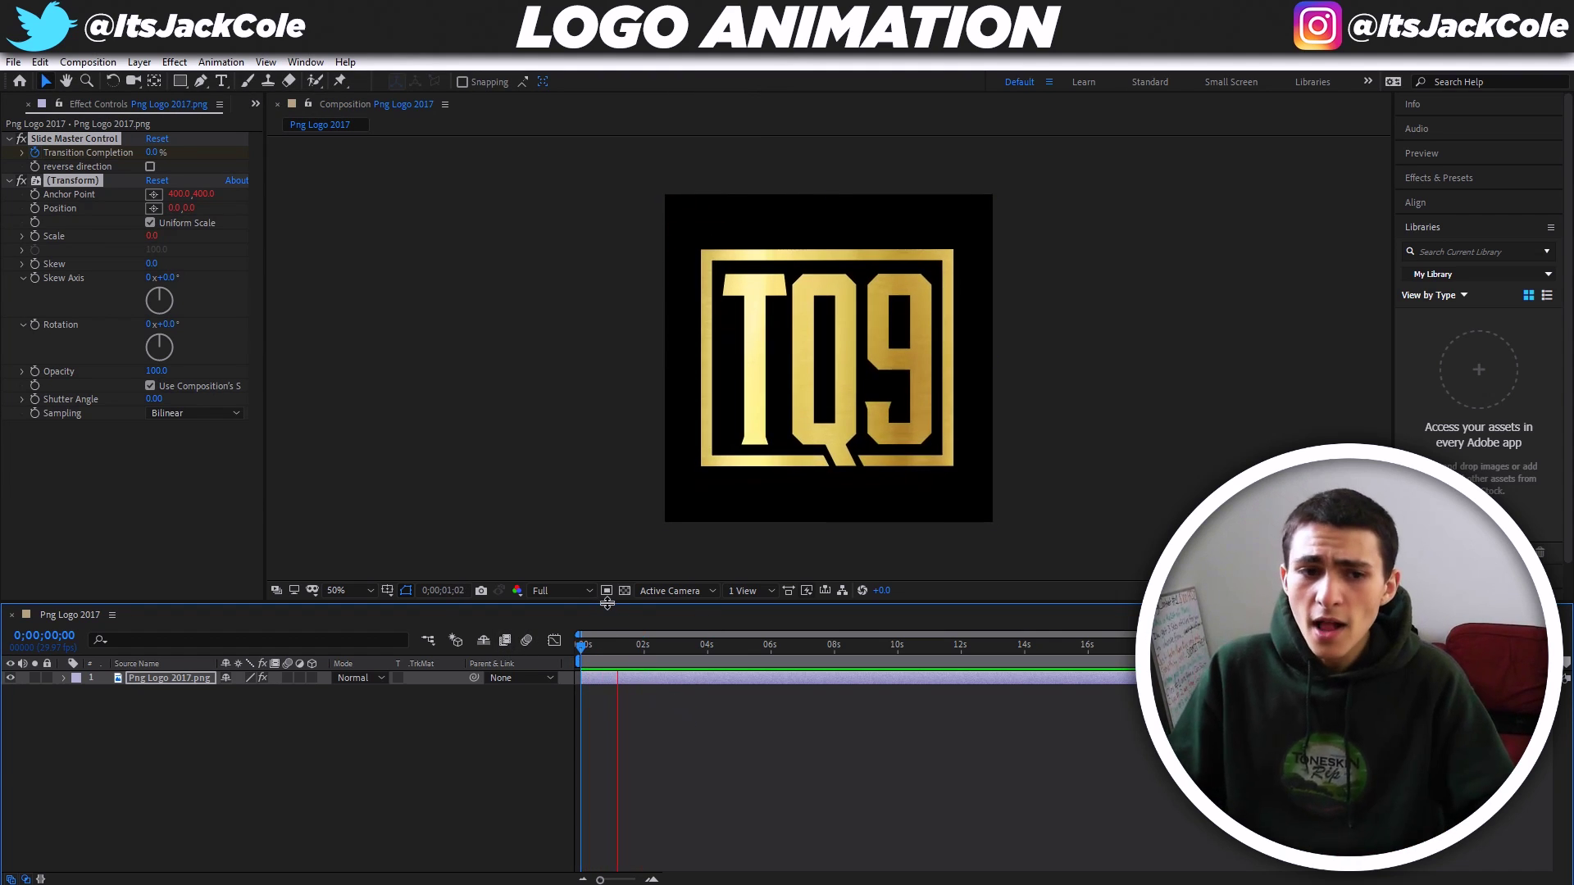
Stop the preview and undo the Slide - swoop preset on the logo layer.
key("space")
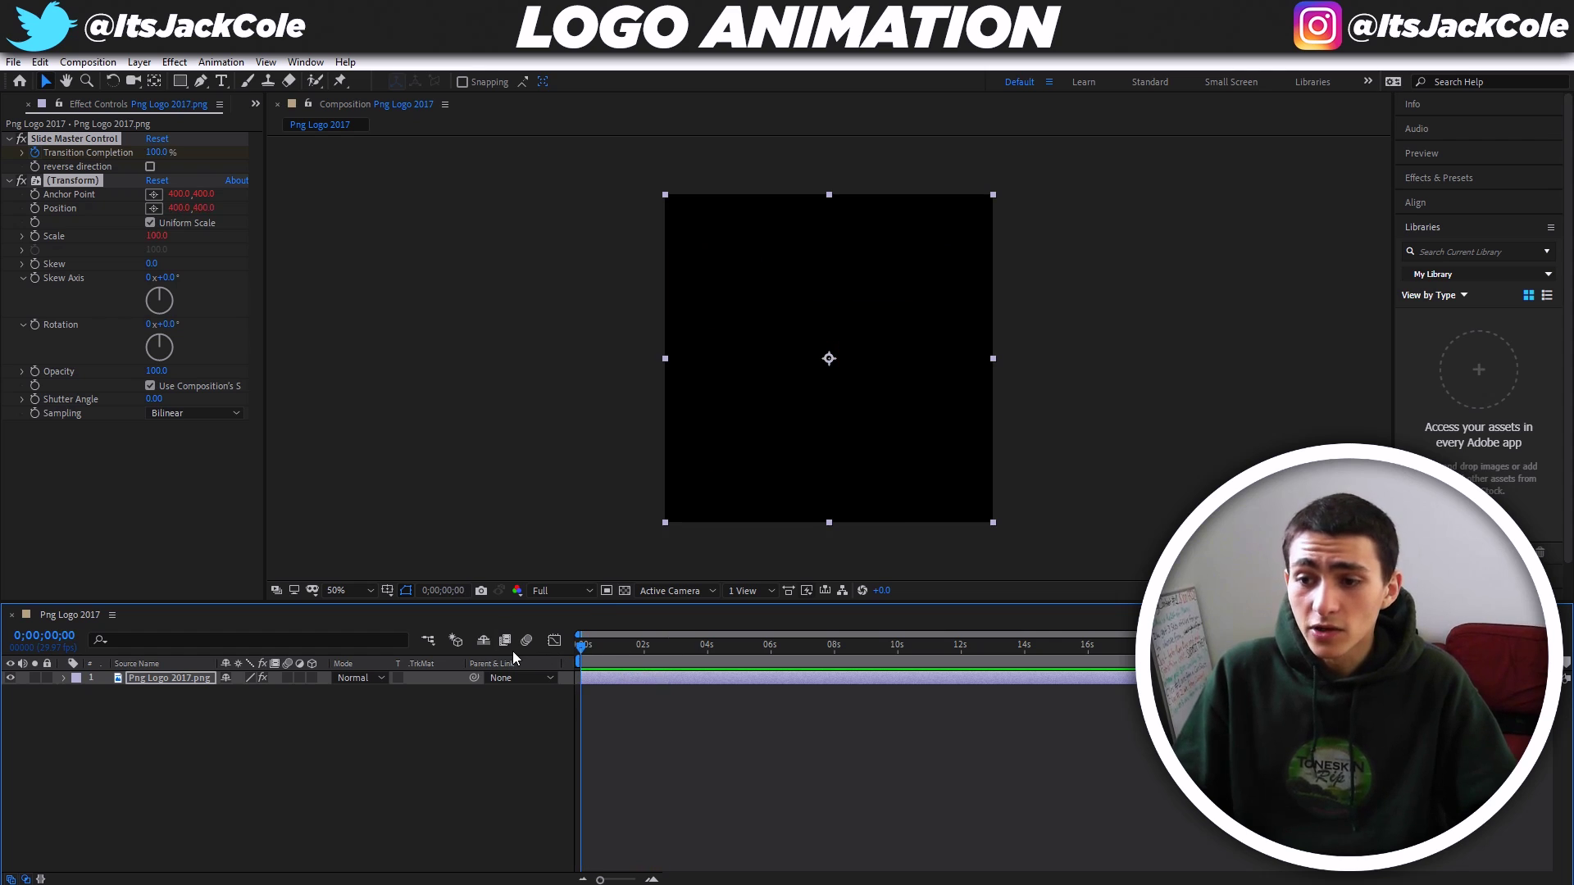
key("ctrl+z")
Try out the Slide - variable movement preset on the Png Logo 2017.png layer in a preview and undo it.
left_click(220, 61)
left_click(248, 96)
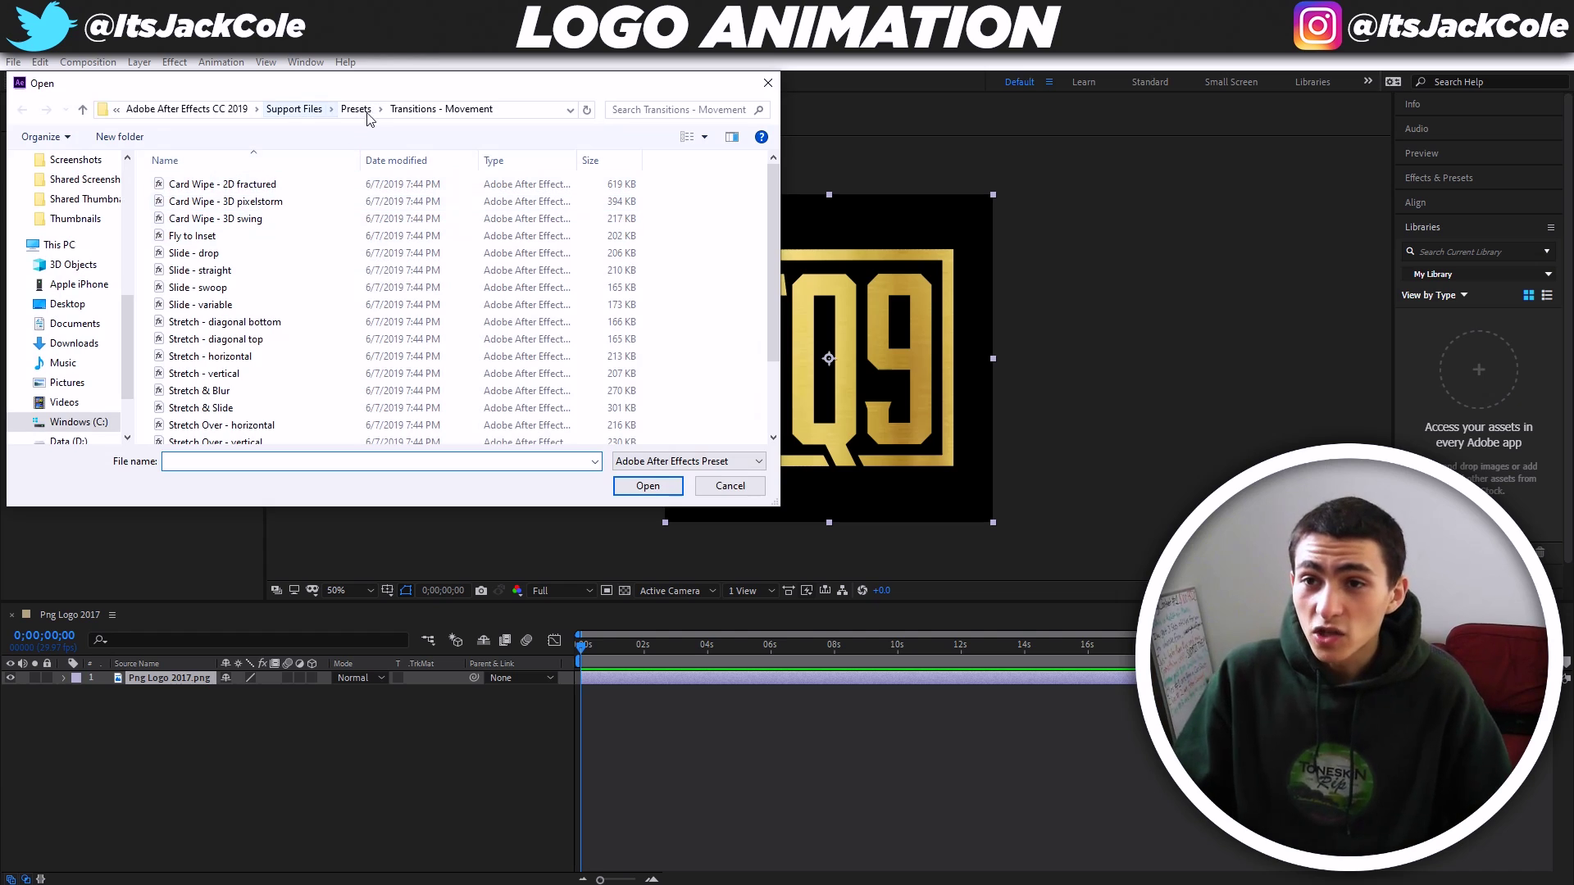
scroll(276, 410, "down", 2)
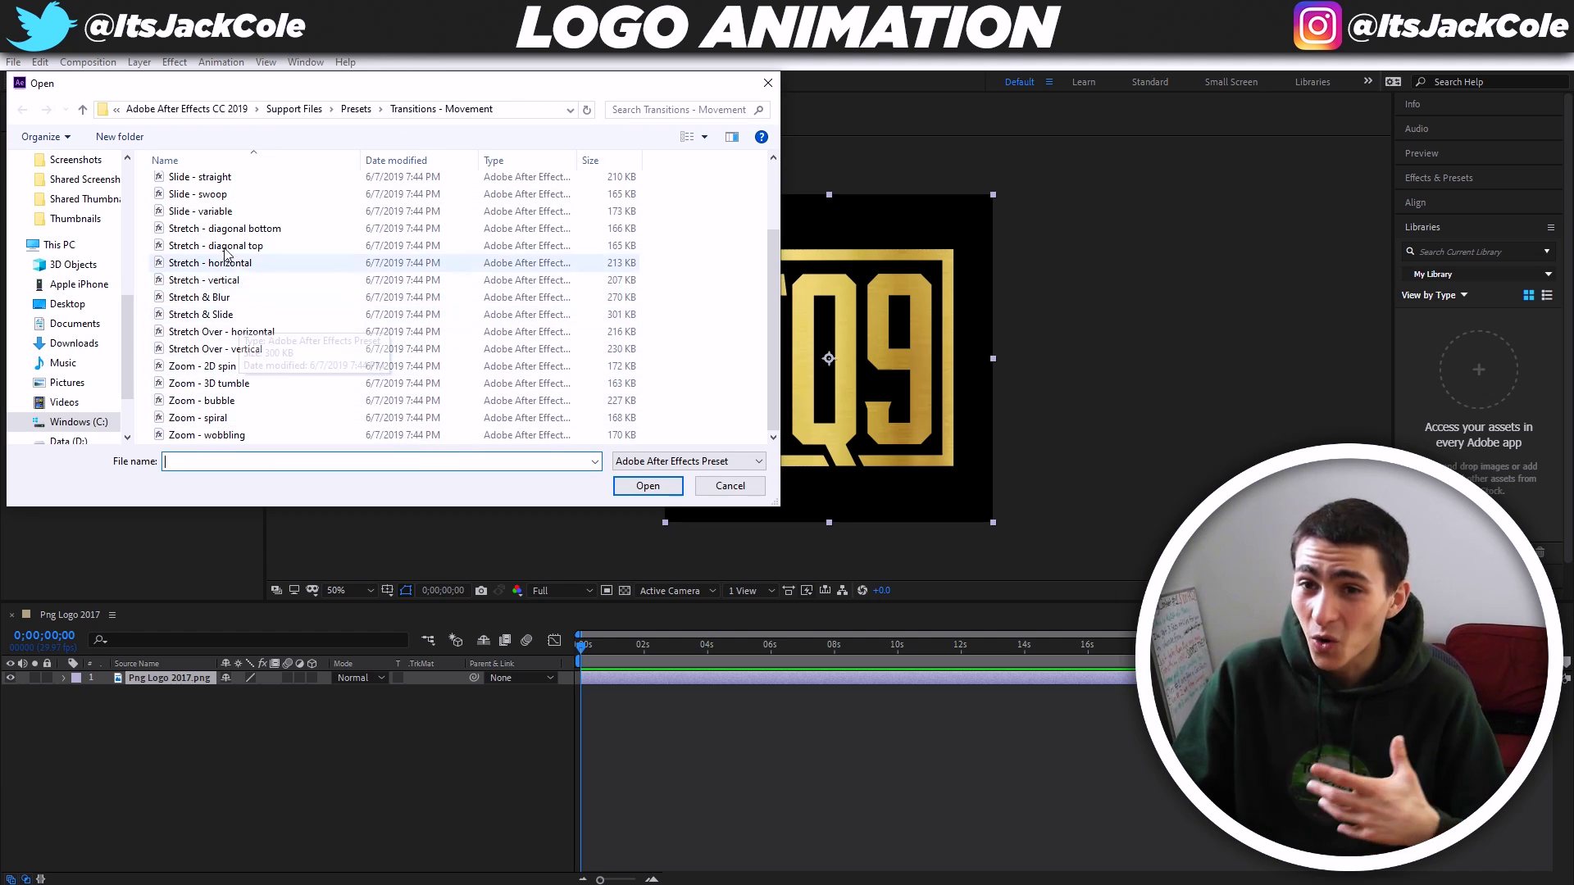
double_click(230, 211)
key("space")
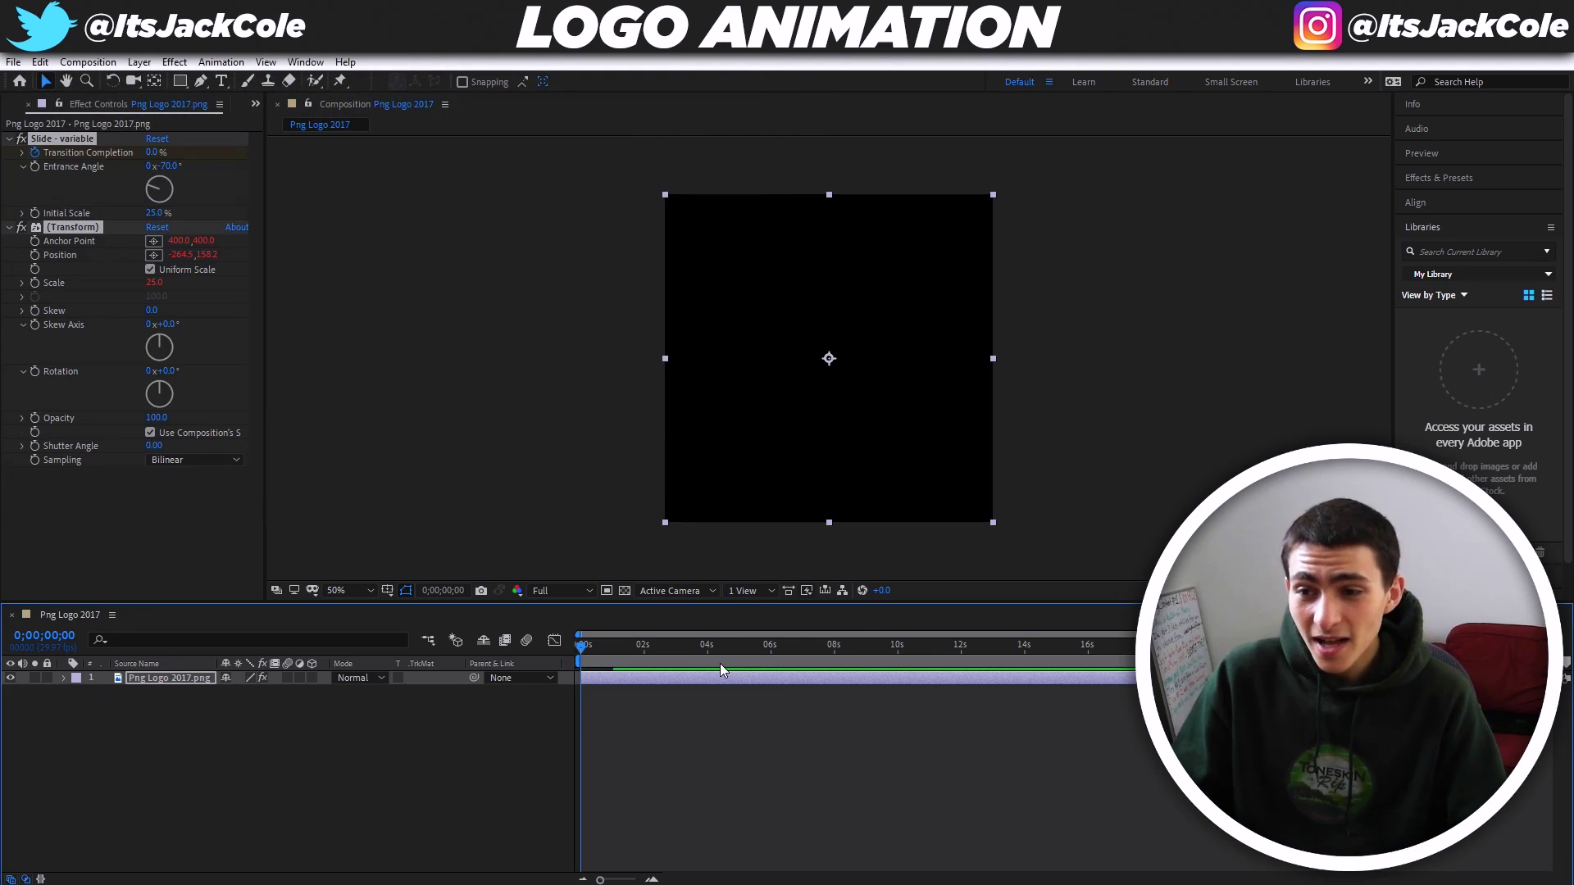
key("space")
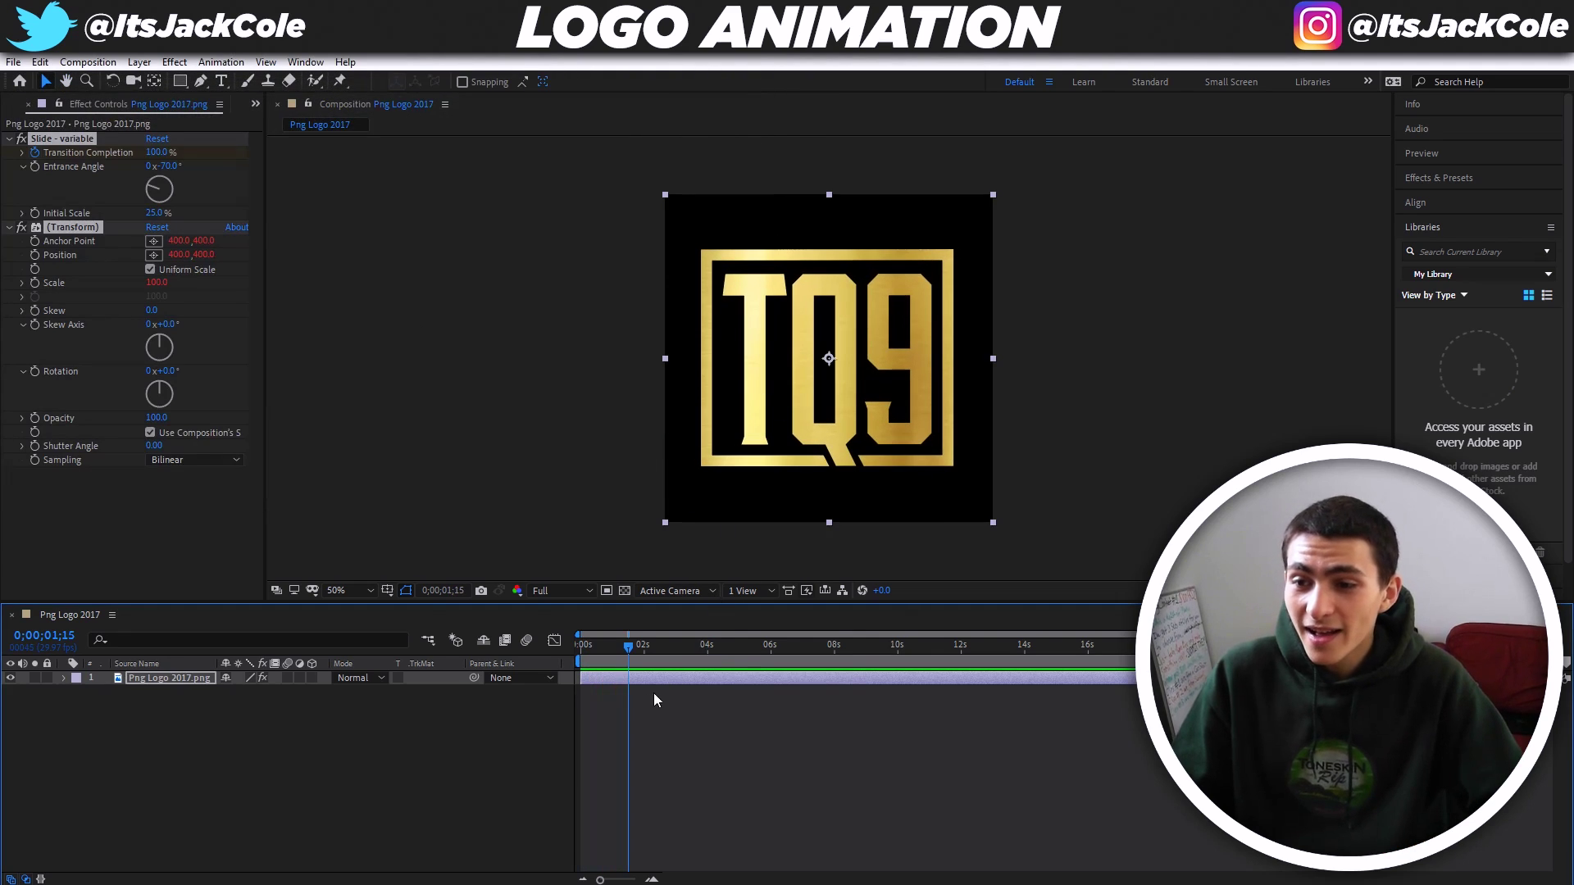
key("ctrl+z")
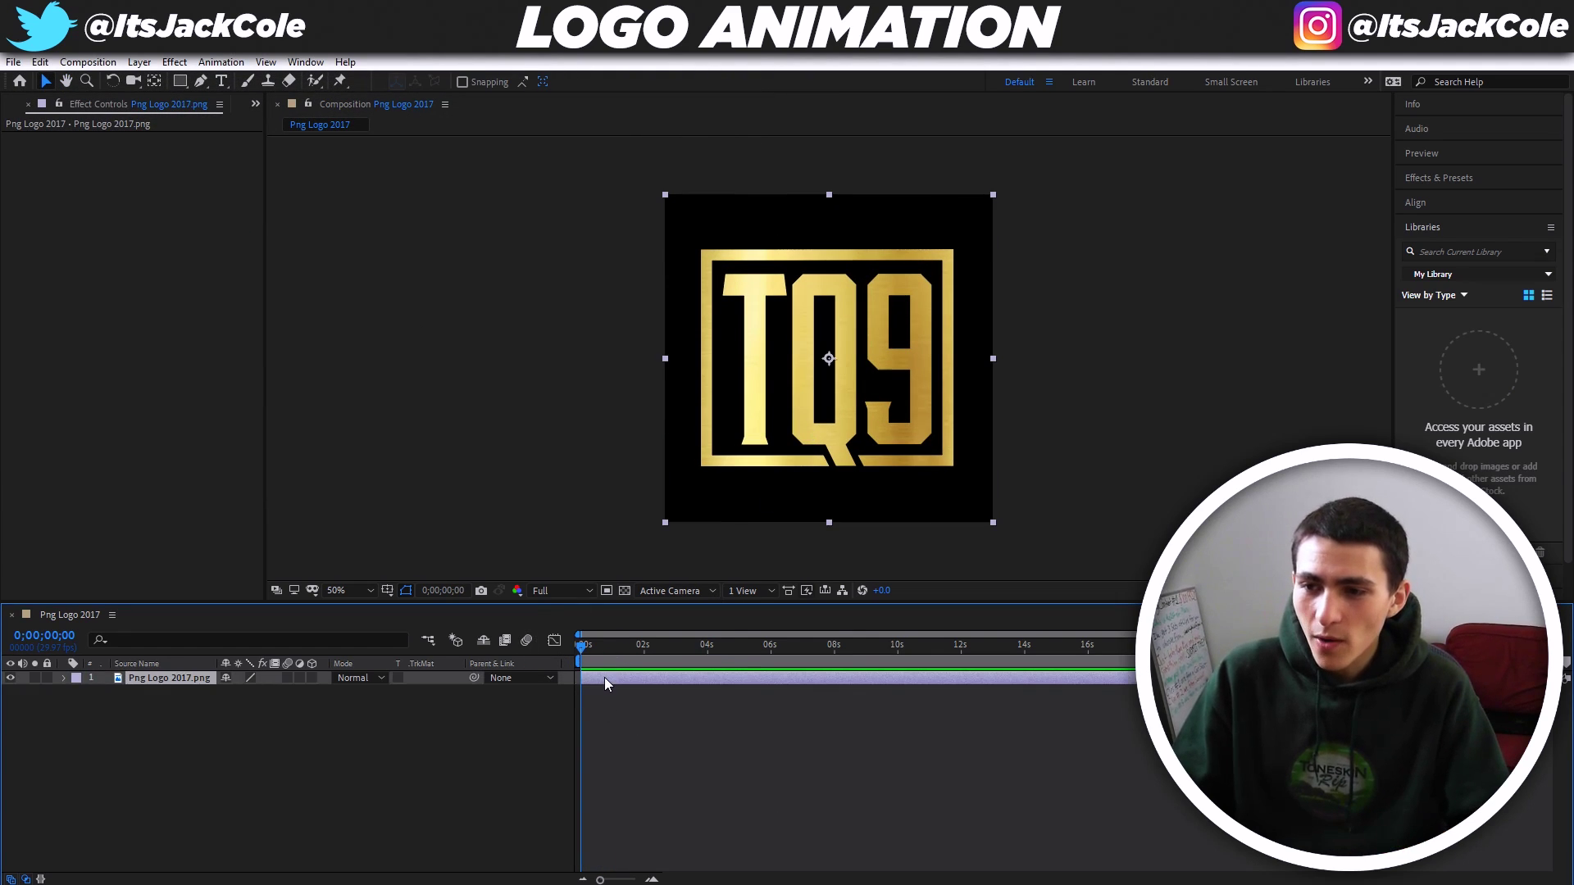
Create a new composition with a width of 1920 px and a height of 1080 px.
left_click(115, 62)
left_click(119, 82)
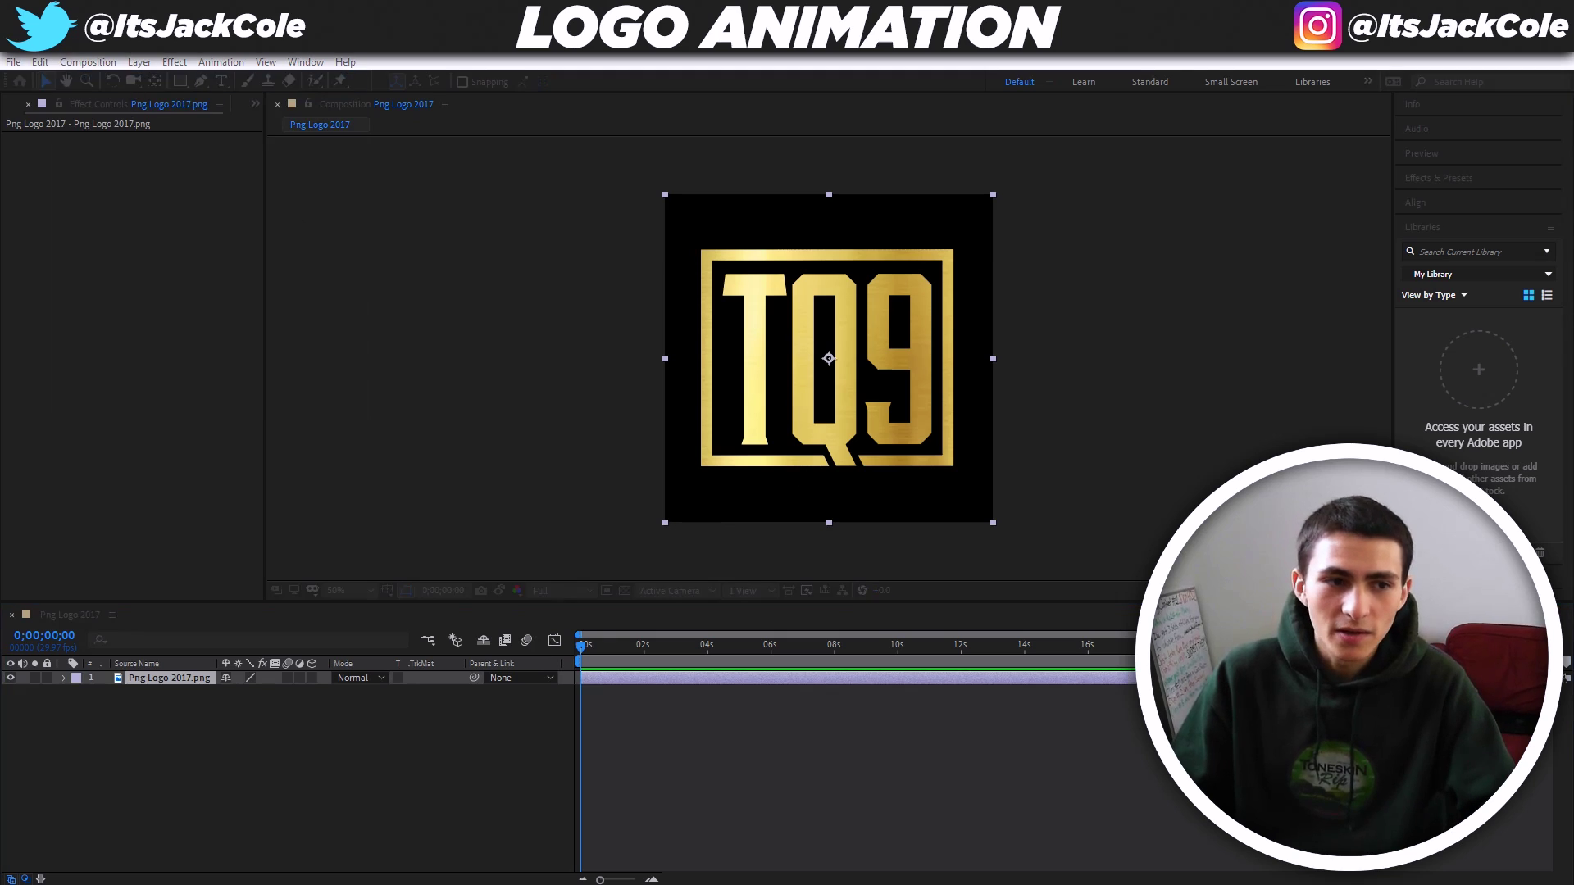
left_click(528, 337)
left_click(530, 346)
left_click(475, 361)
type("1920")
key("Tab")
type("1080")
key("Return")
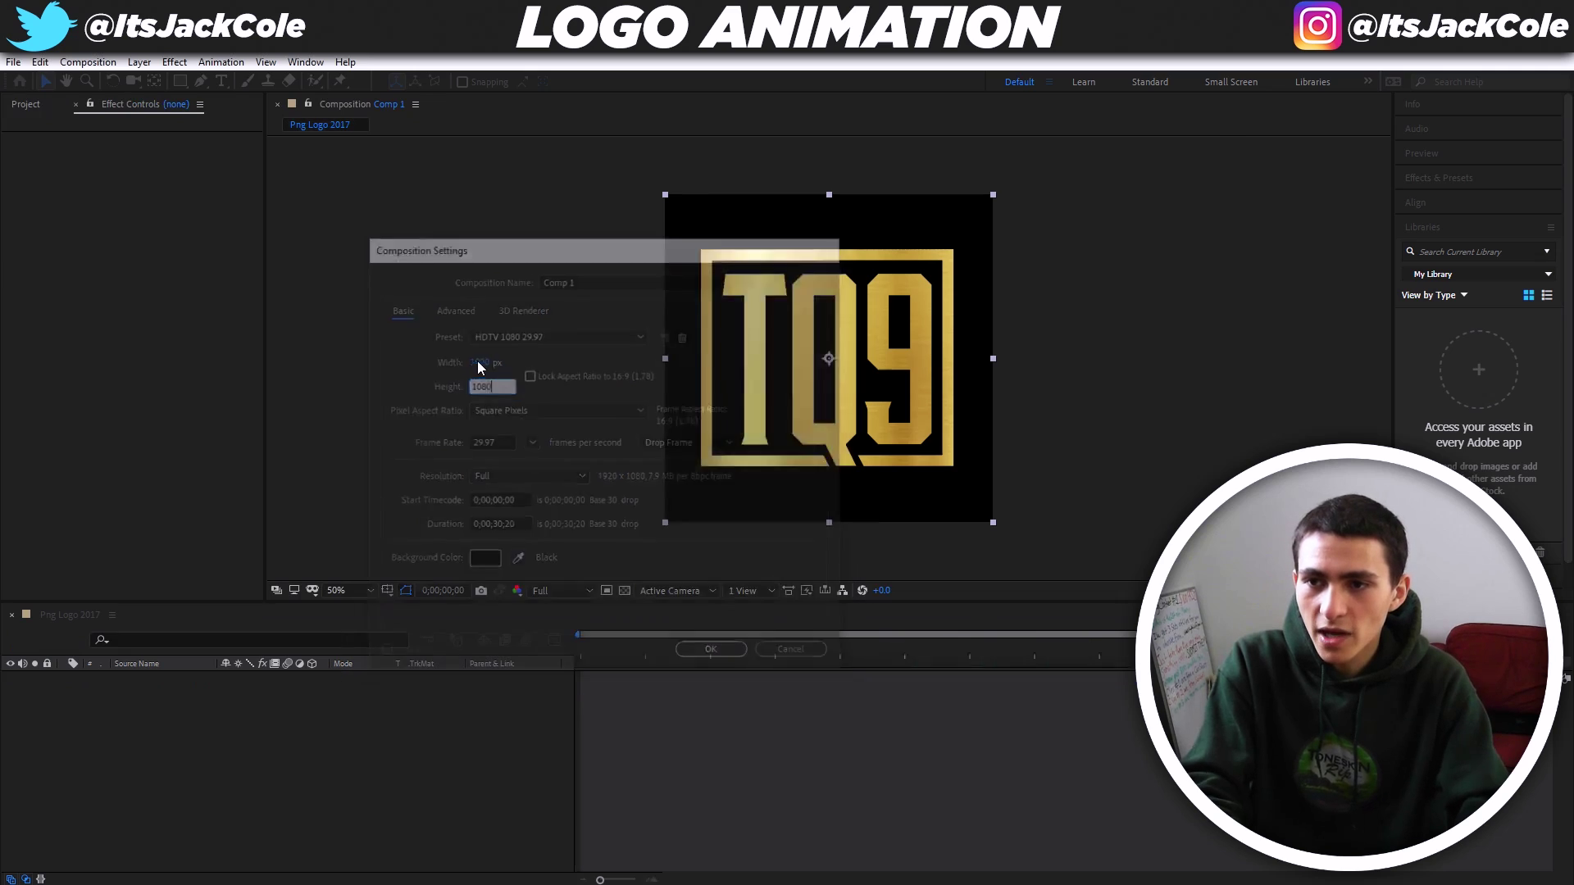
Add Png Logo 2017.png from the project to the center of Comp 1.
left_click(27, 104)
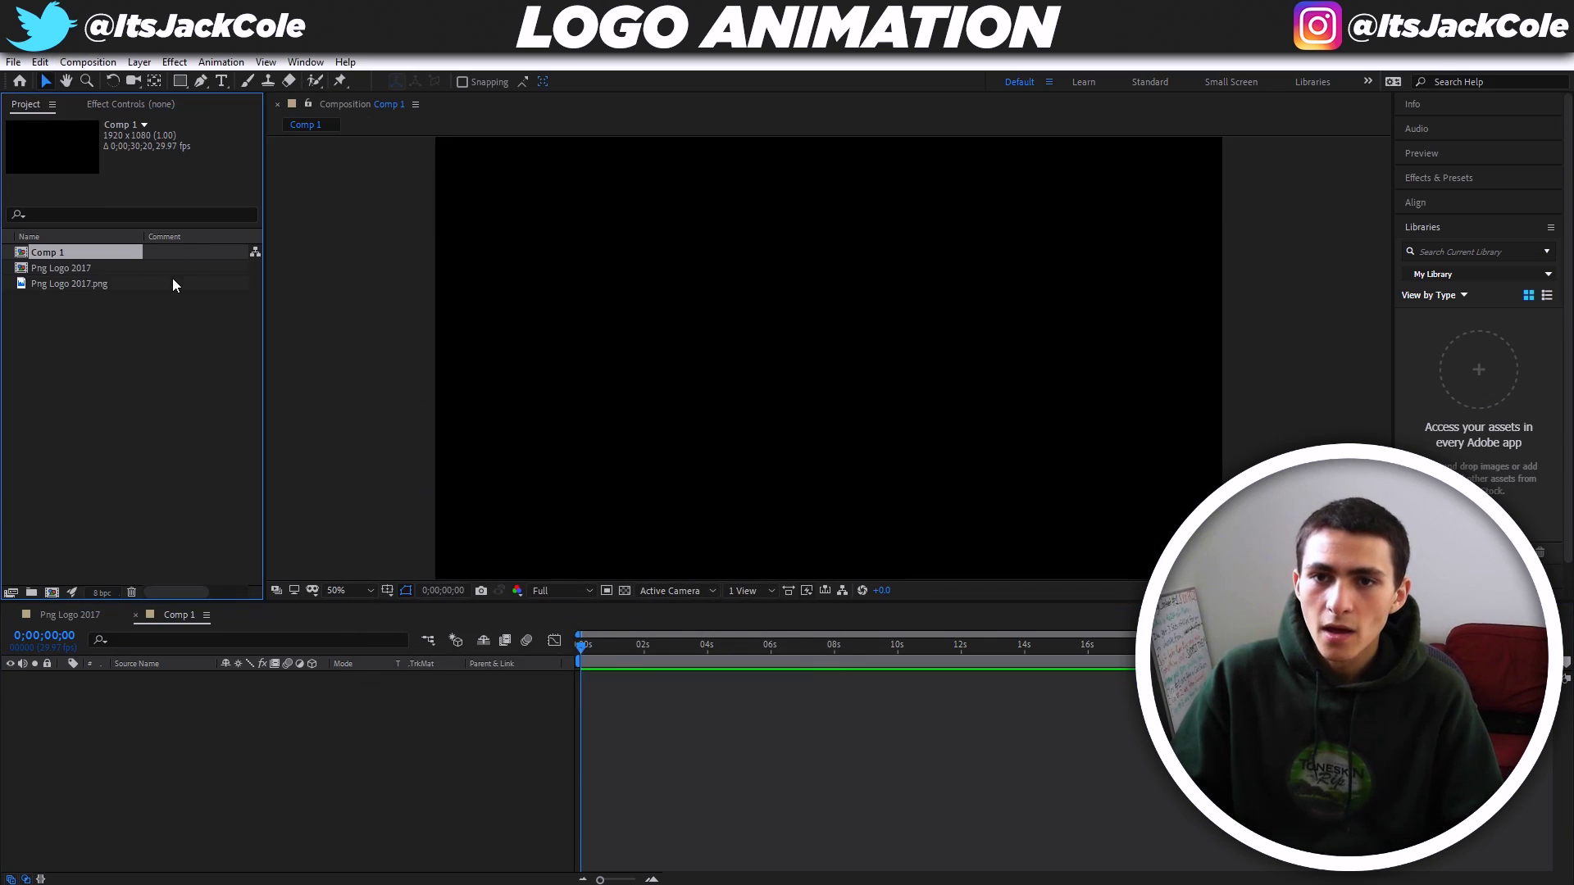
left_click_drag(72, 283, 824, 371)
scroll(824, 371, "down", 2)
scroll(828, 376, "up", 2)
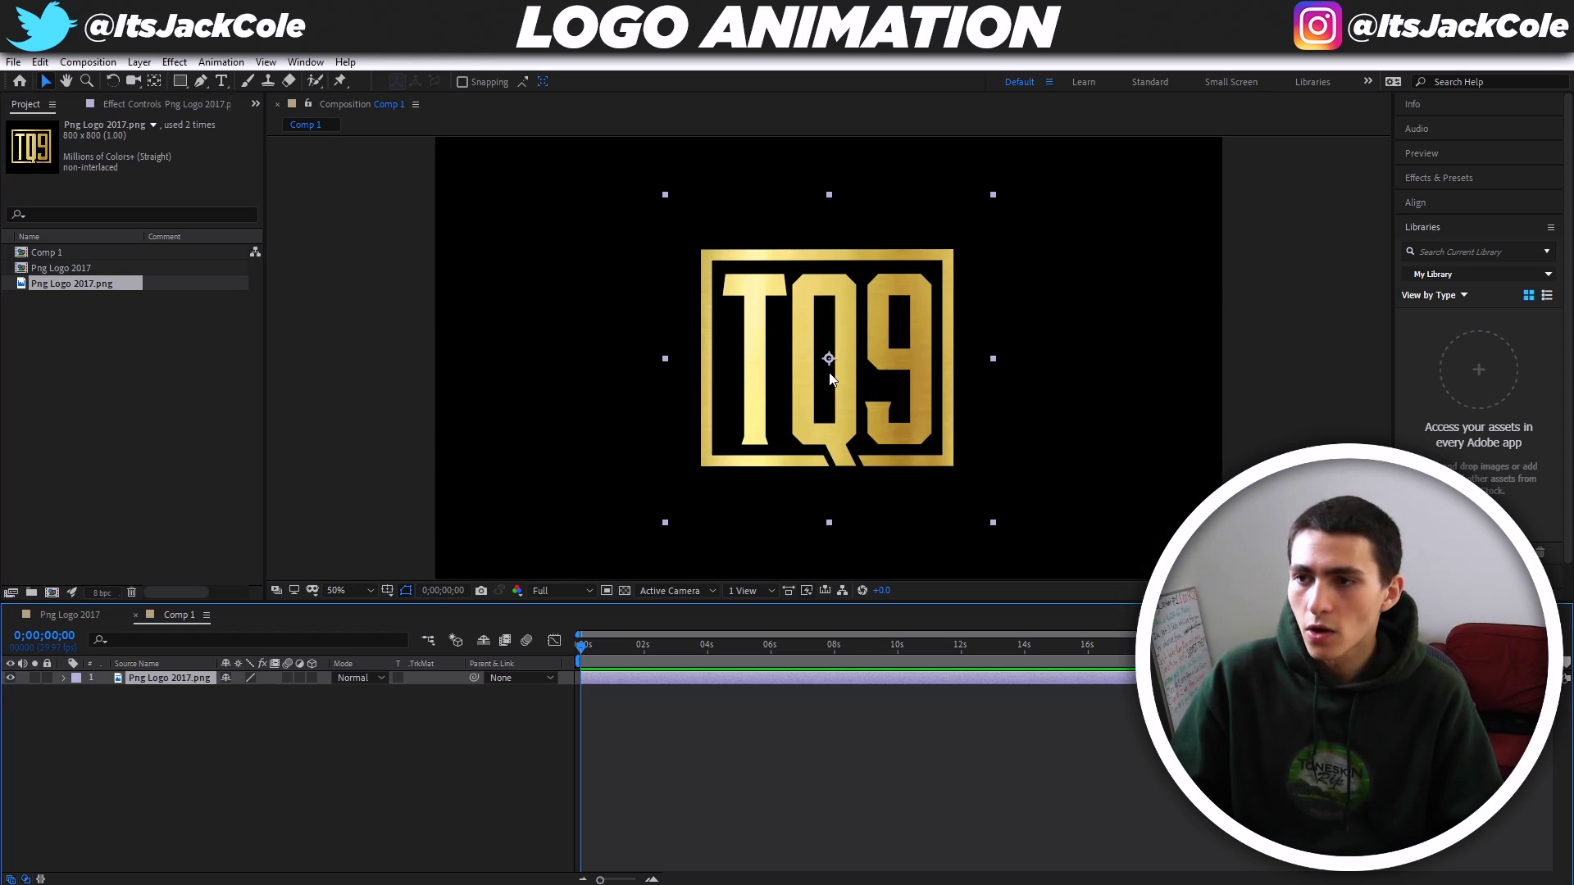
left_click(347, 590)
left_click(395, 310)
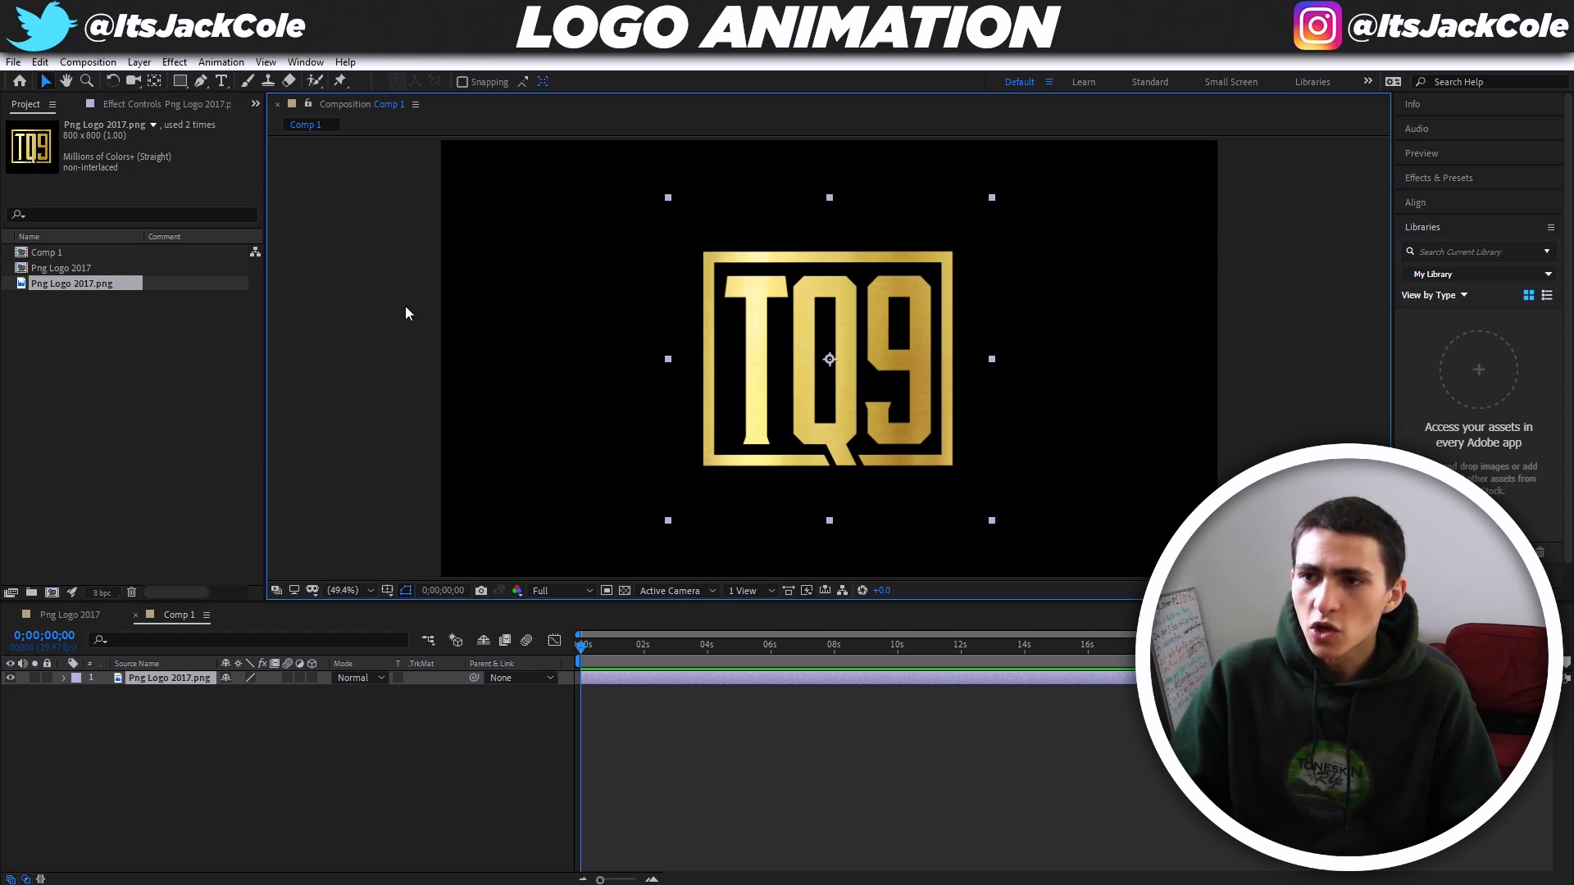
Try out the Slide - drop preset on the logo layer in Comp 1 and undo it after previewing.
left_click(734, 719)
left_click(603, 678)
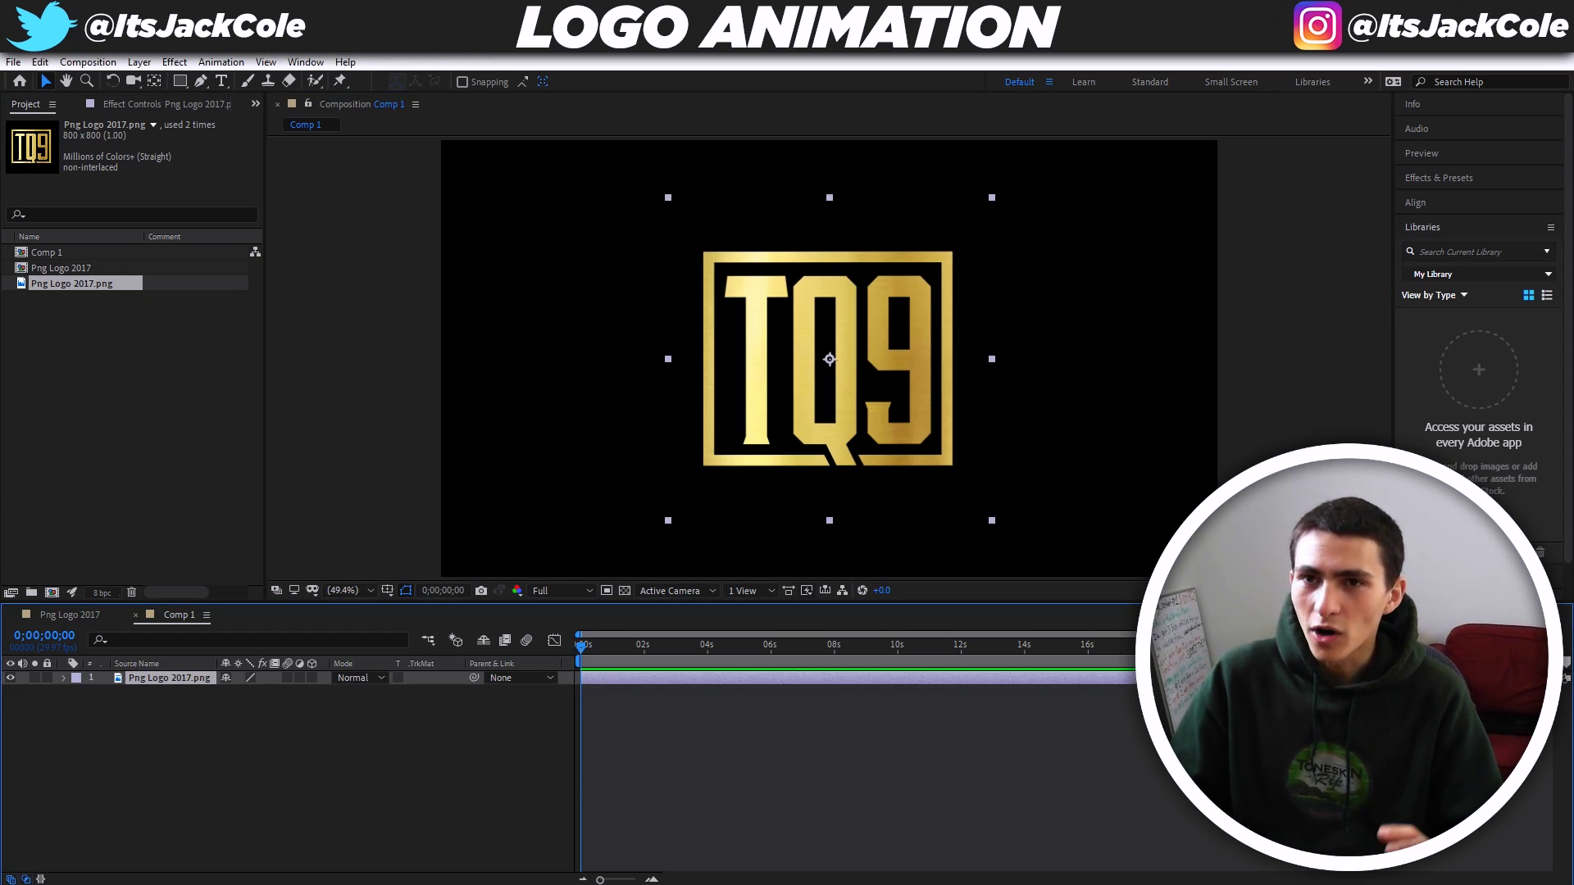
left_click(220, 63)
left_click(271, 100)
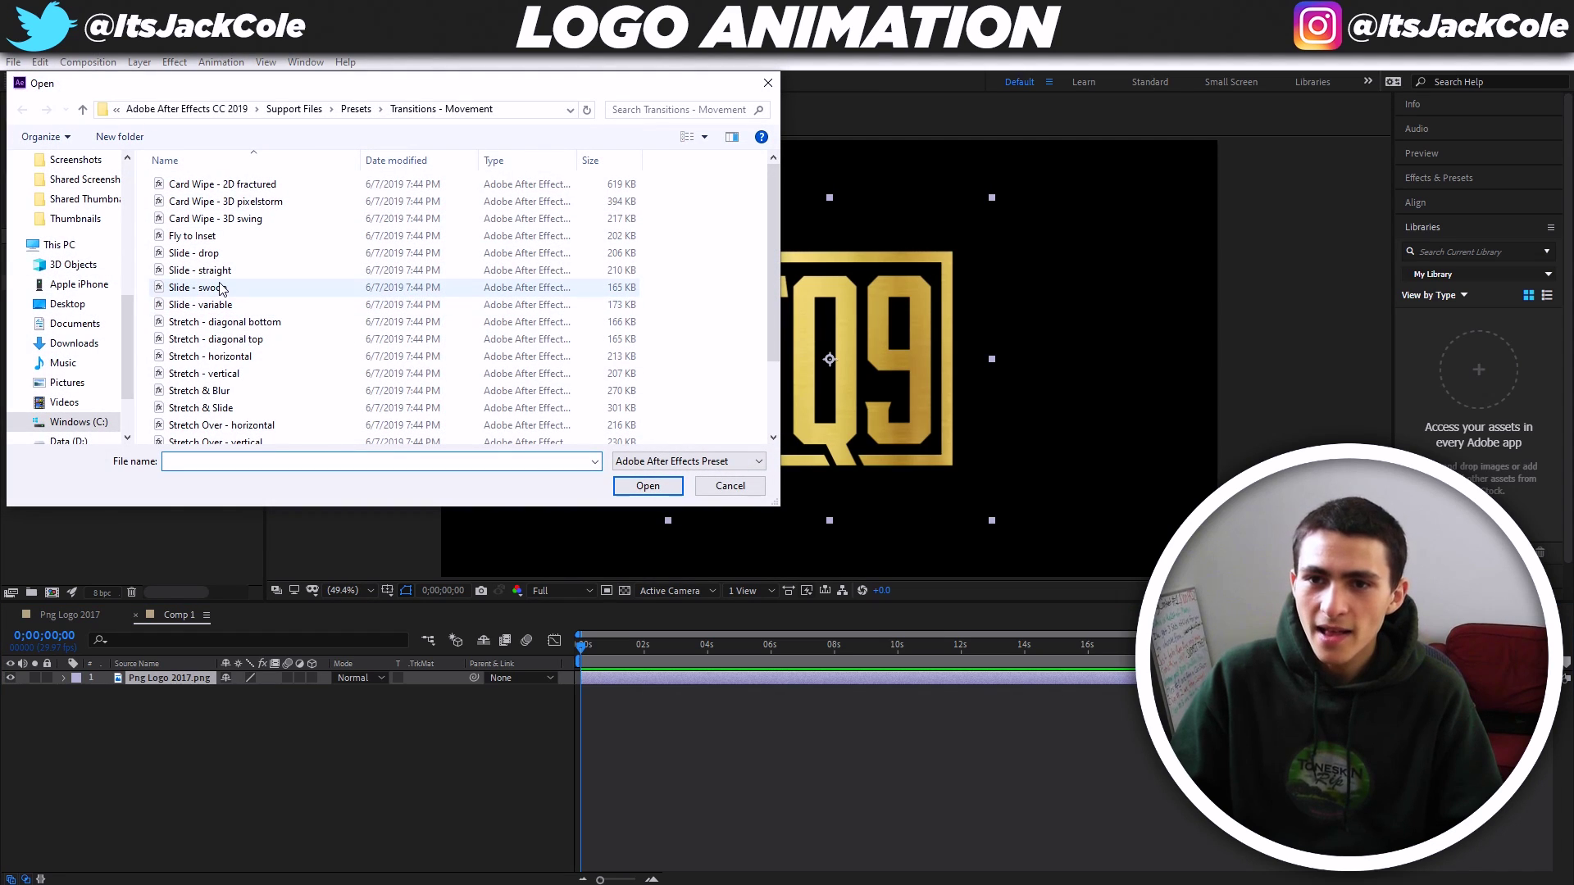
double_click(234, 255)
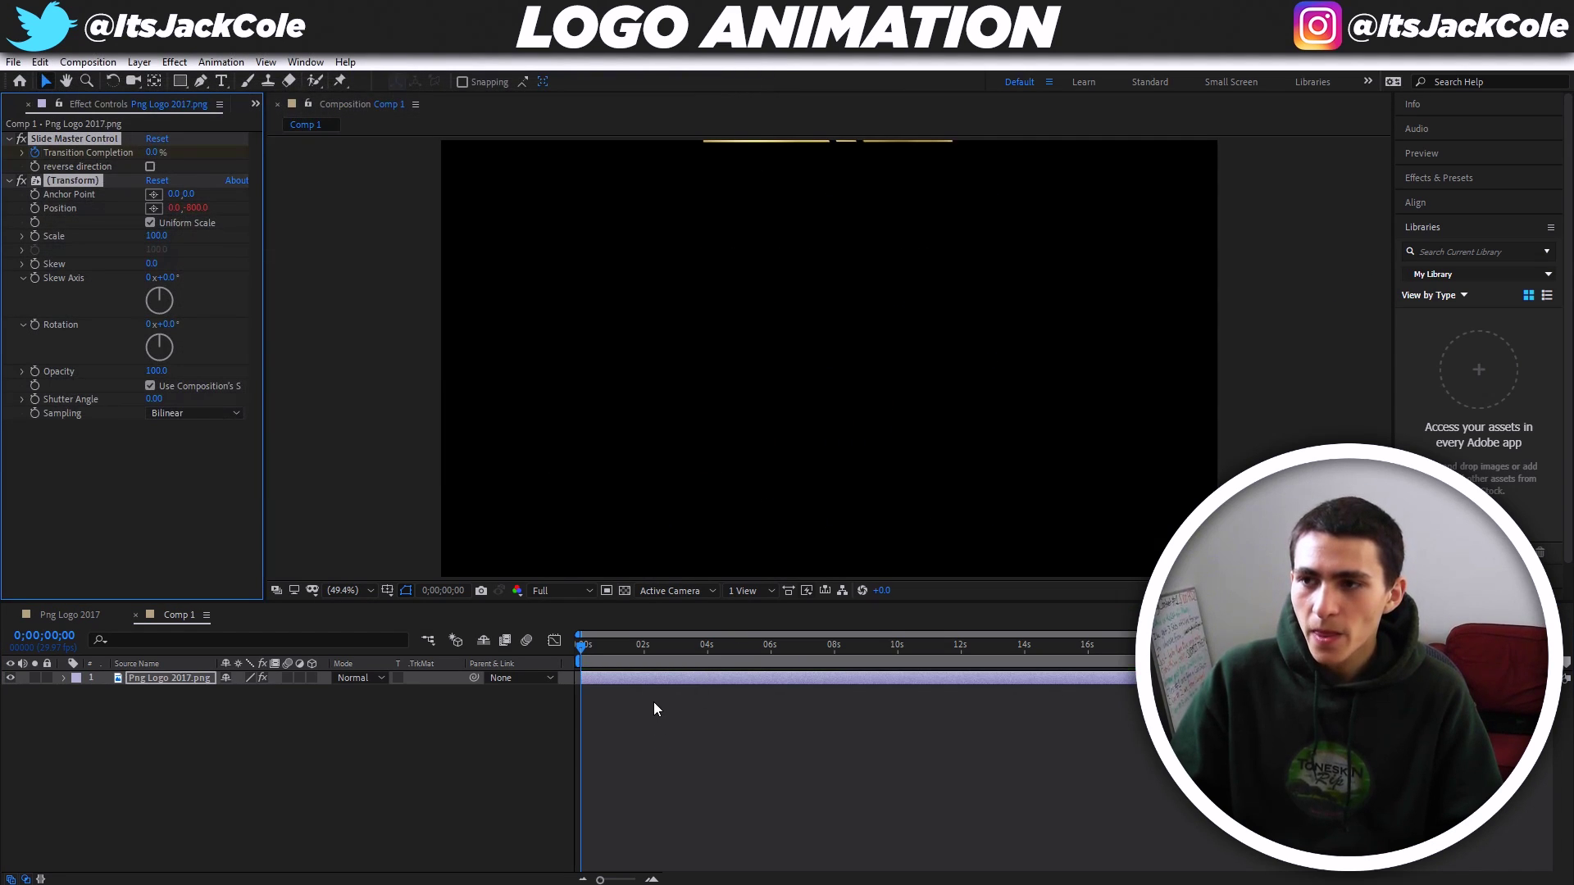
key("space")
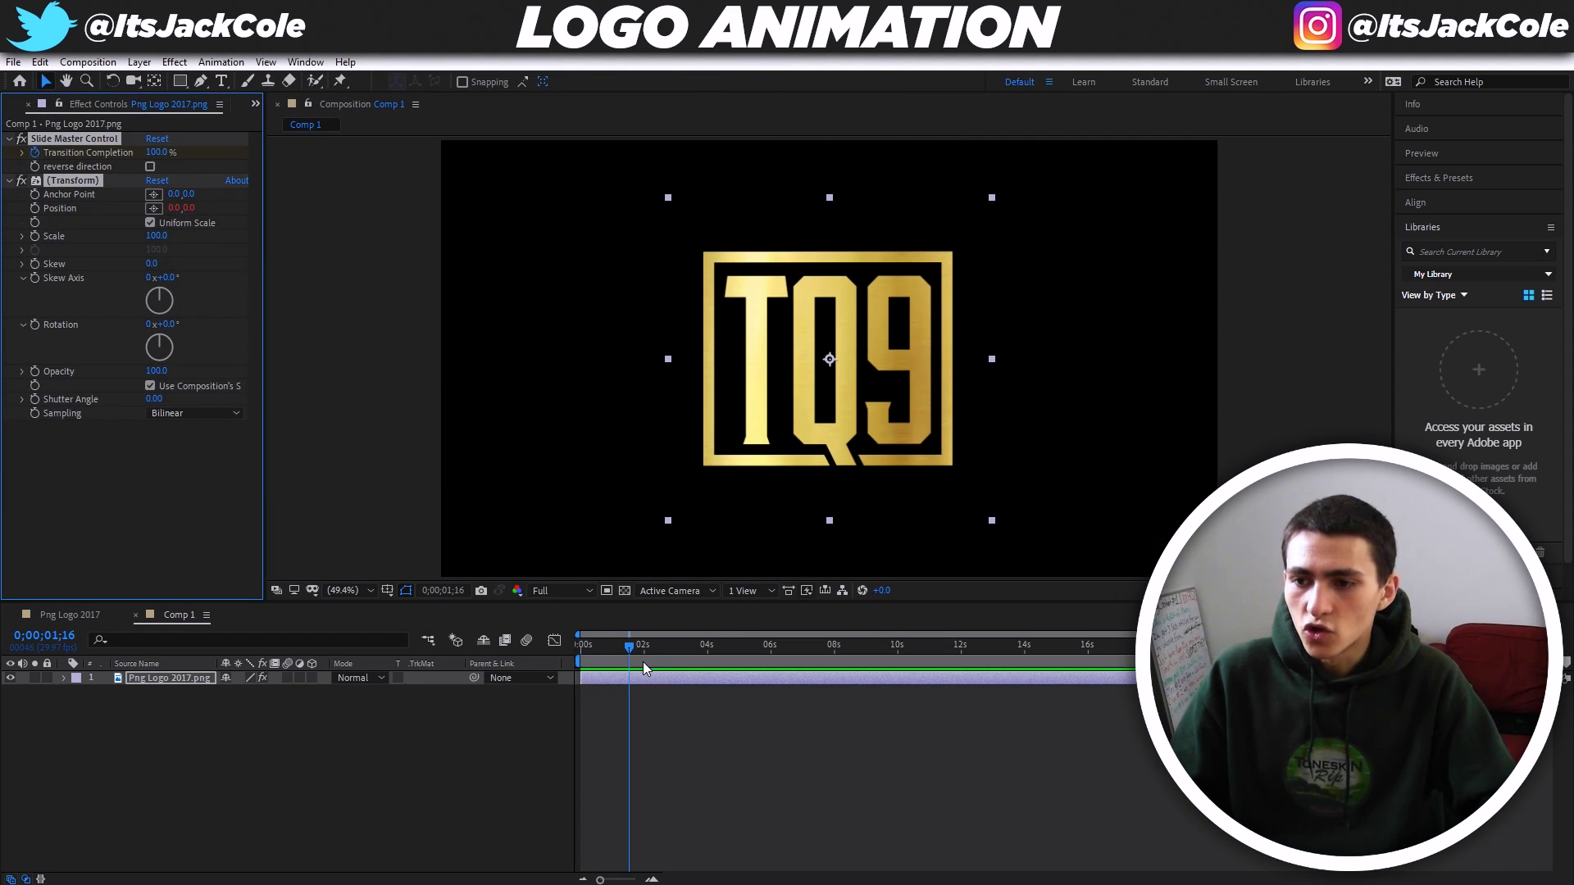
key("ctrl+z")
Try out the Stretch Over - horizontal preset on the logo layer and undo it after previewing.
left_click(220, 61)
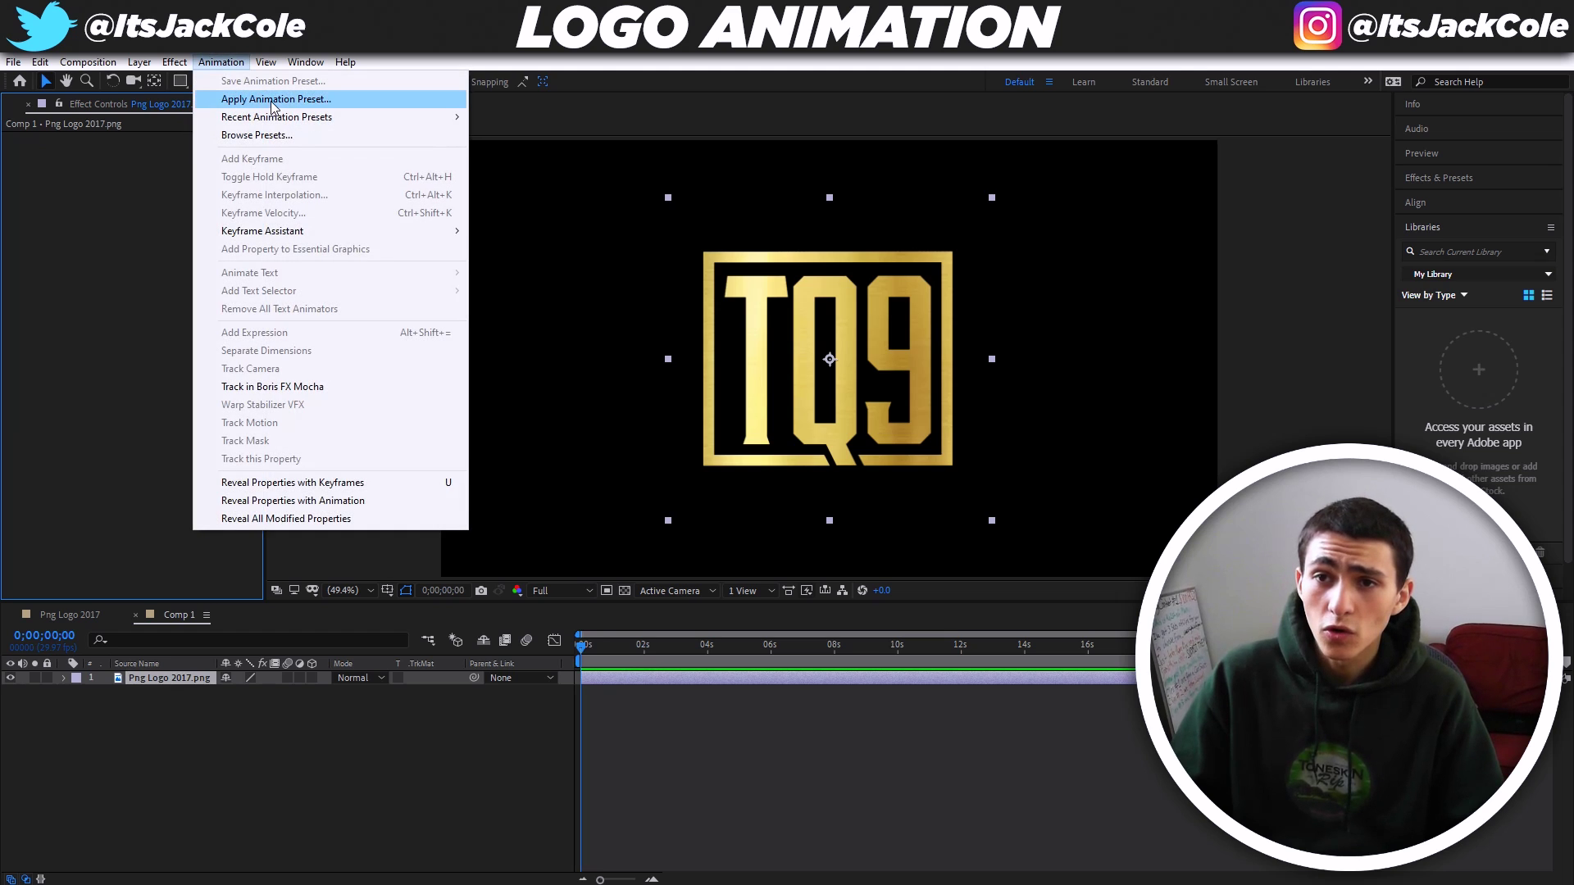
left_click(272, 102)
scroll(278, 386, "down", 5)
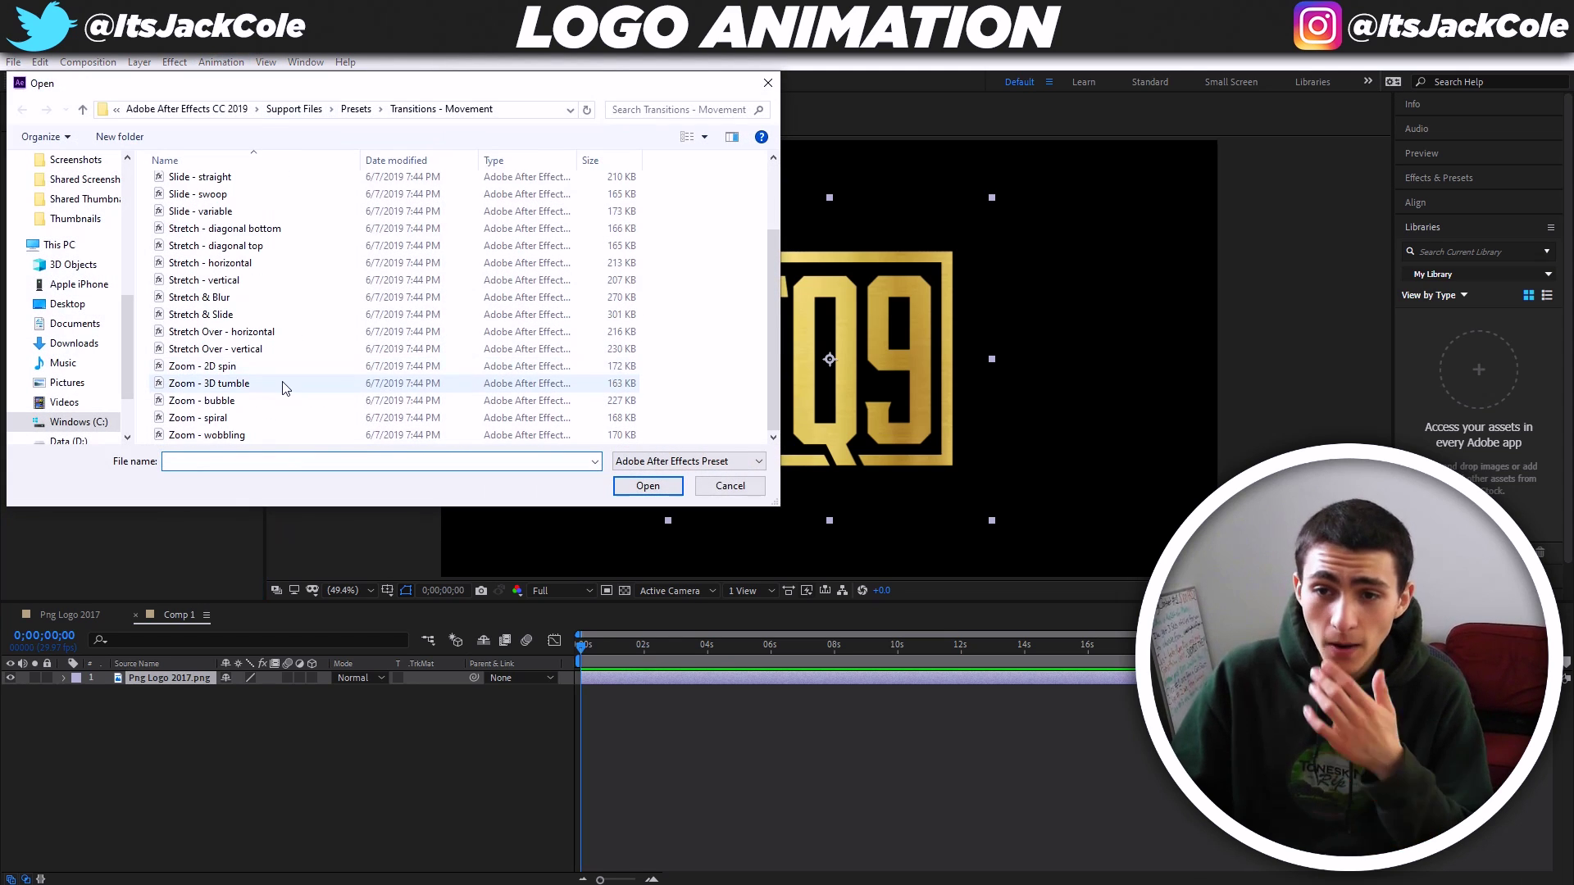
double_click(220, 330)
key("space")
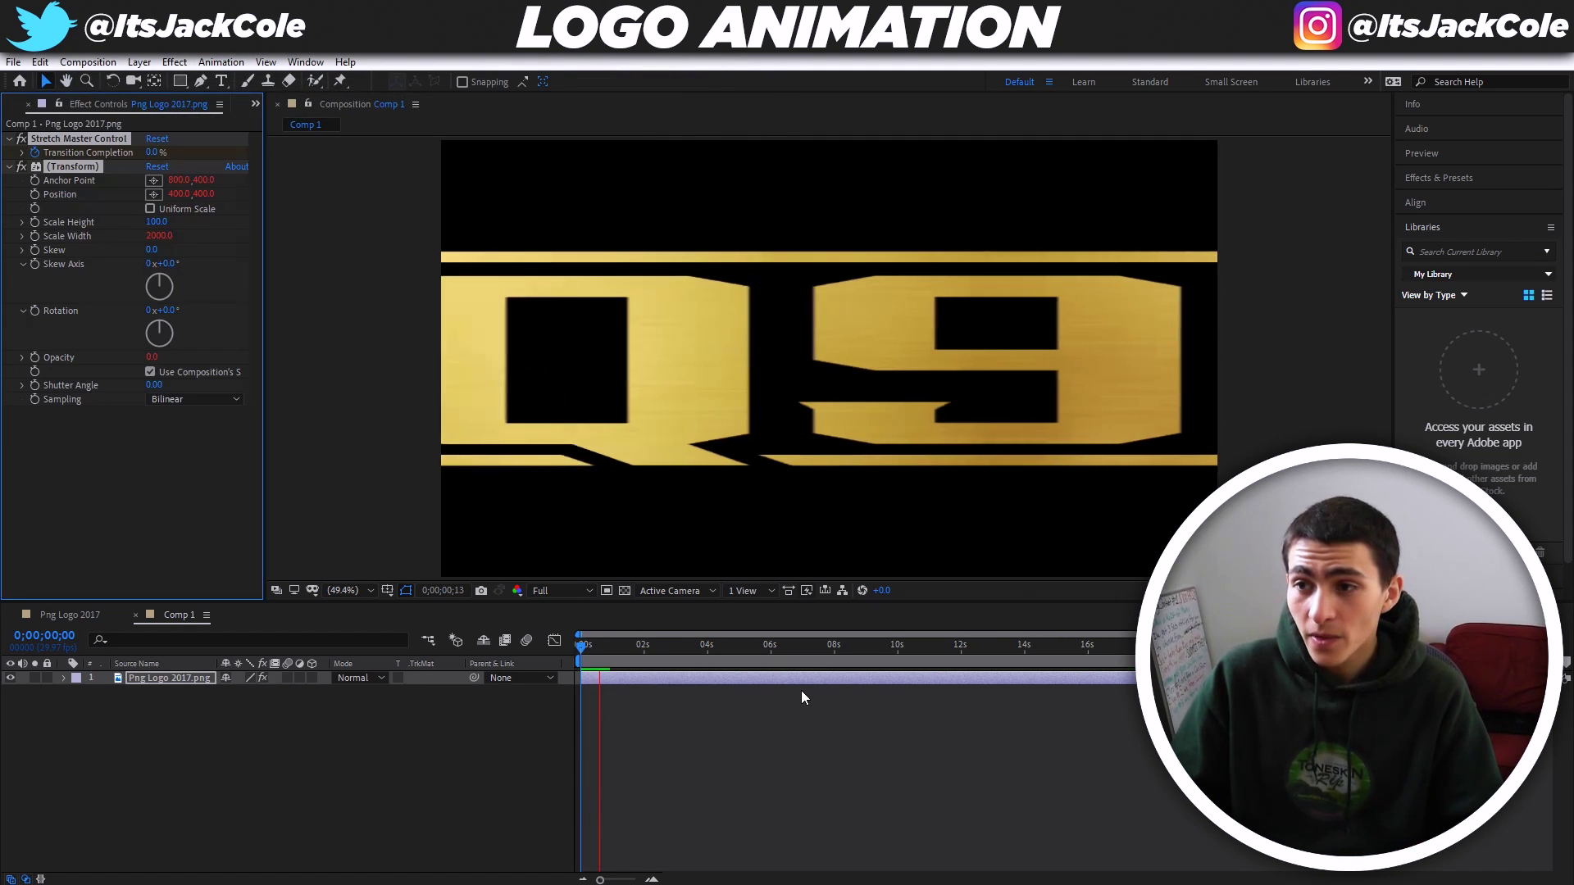
key("space")
key("ctrl+z")
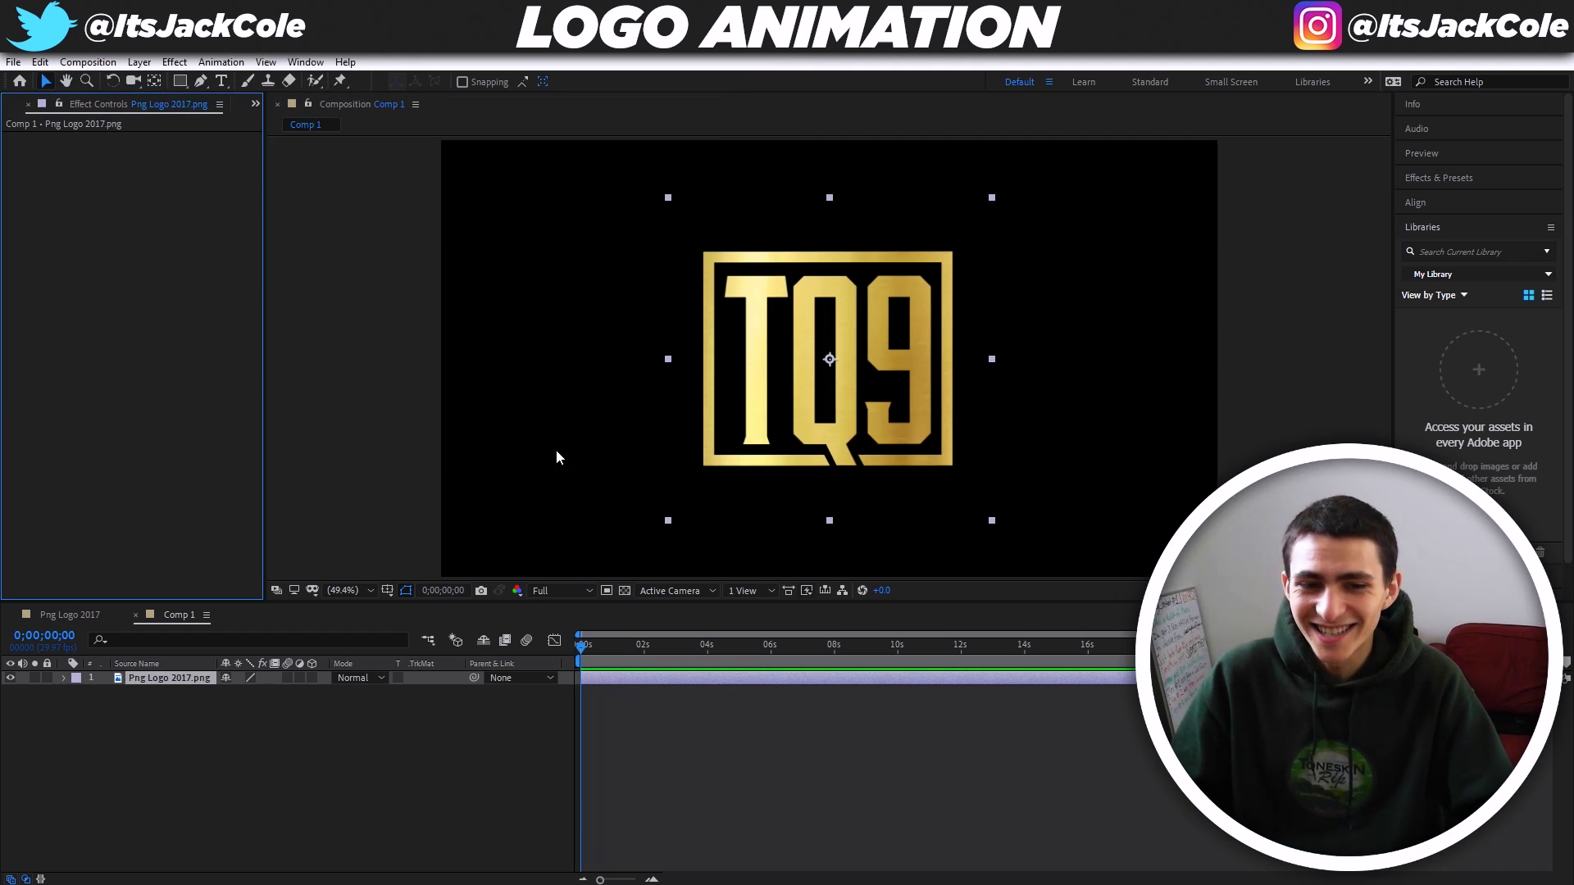
Apply the Zoom - 2D spin preset to the logo layer in Comp 1 and preview the animation.
left_click(220, 61)
left_click(272, 98)
scroll(302, 263, "down", 2)
left_click(259, 369)
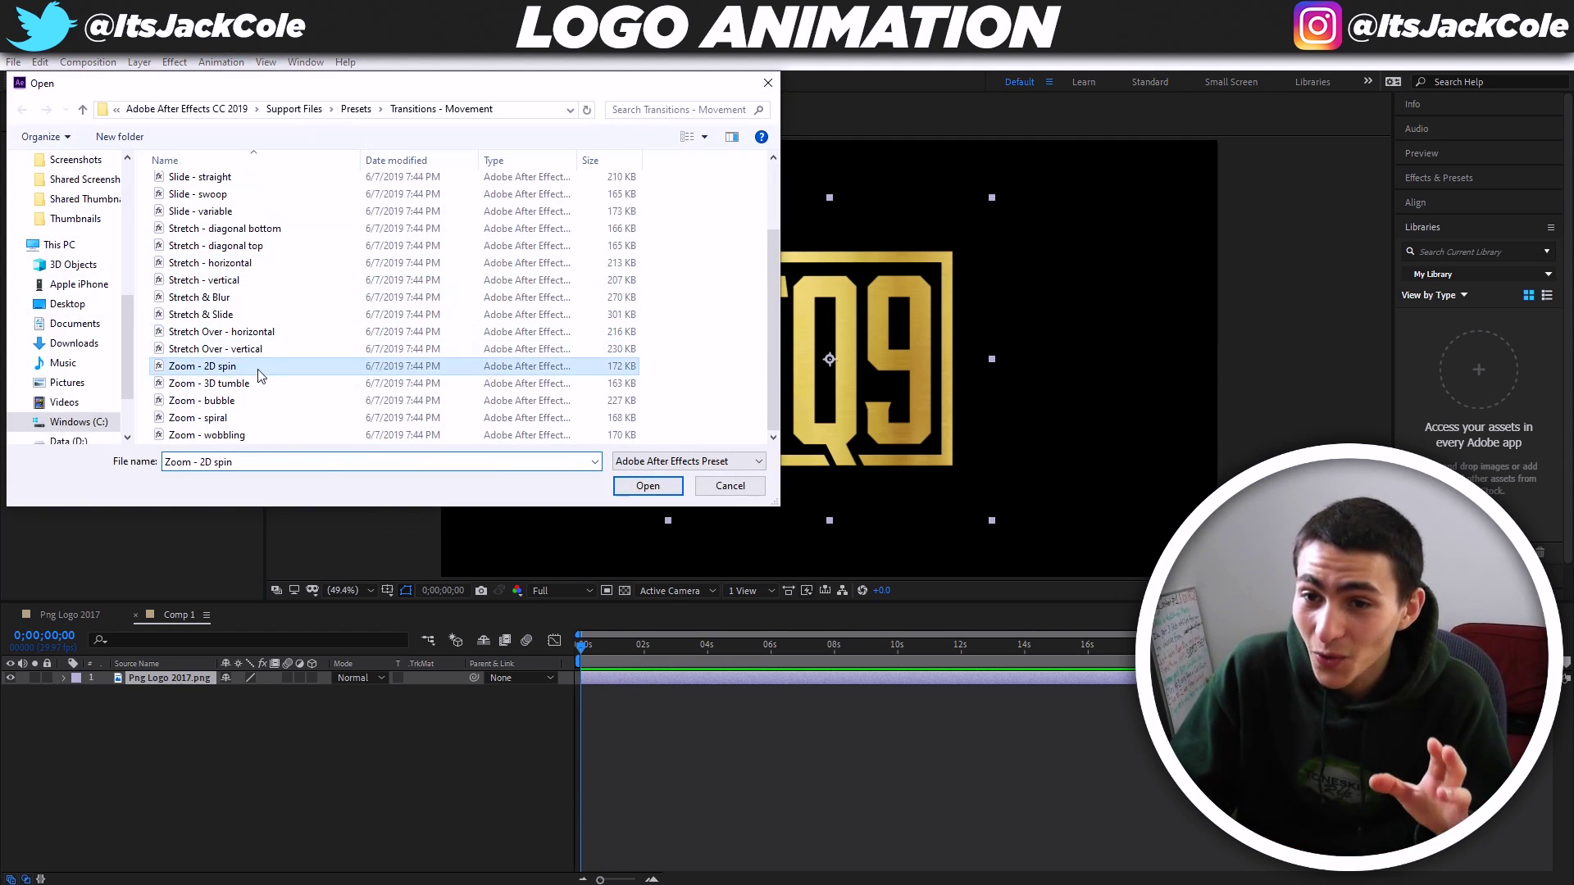
double_click(259, 375)
key("space")
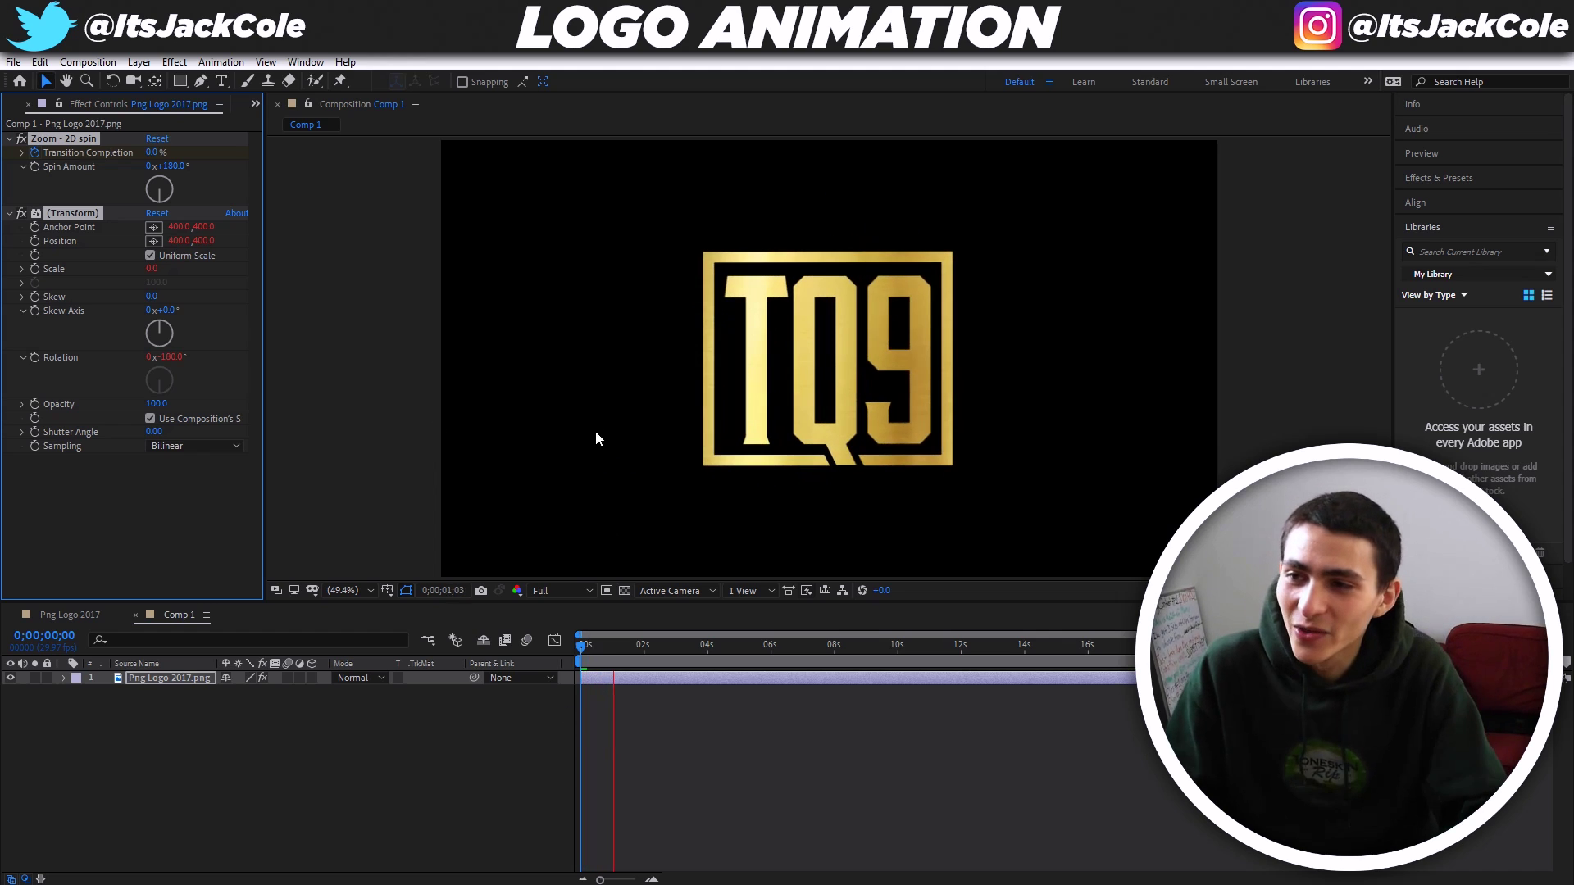
key("space")
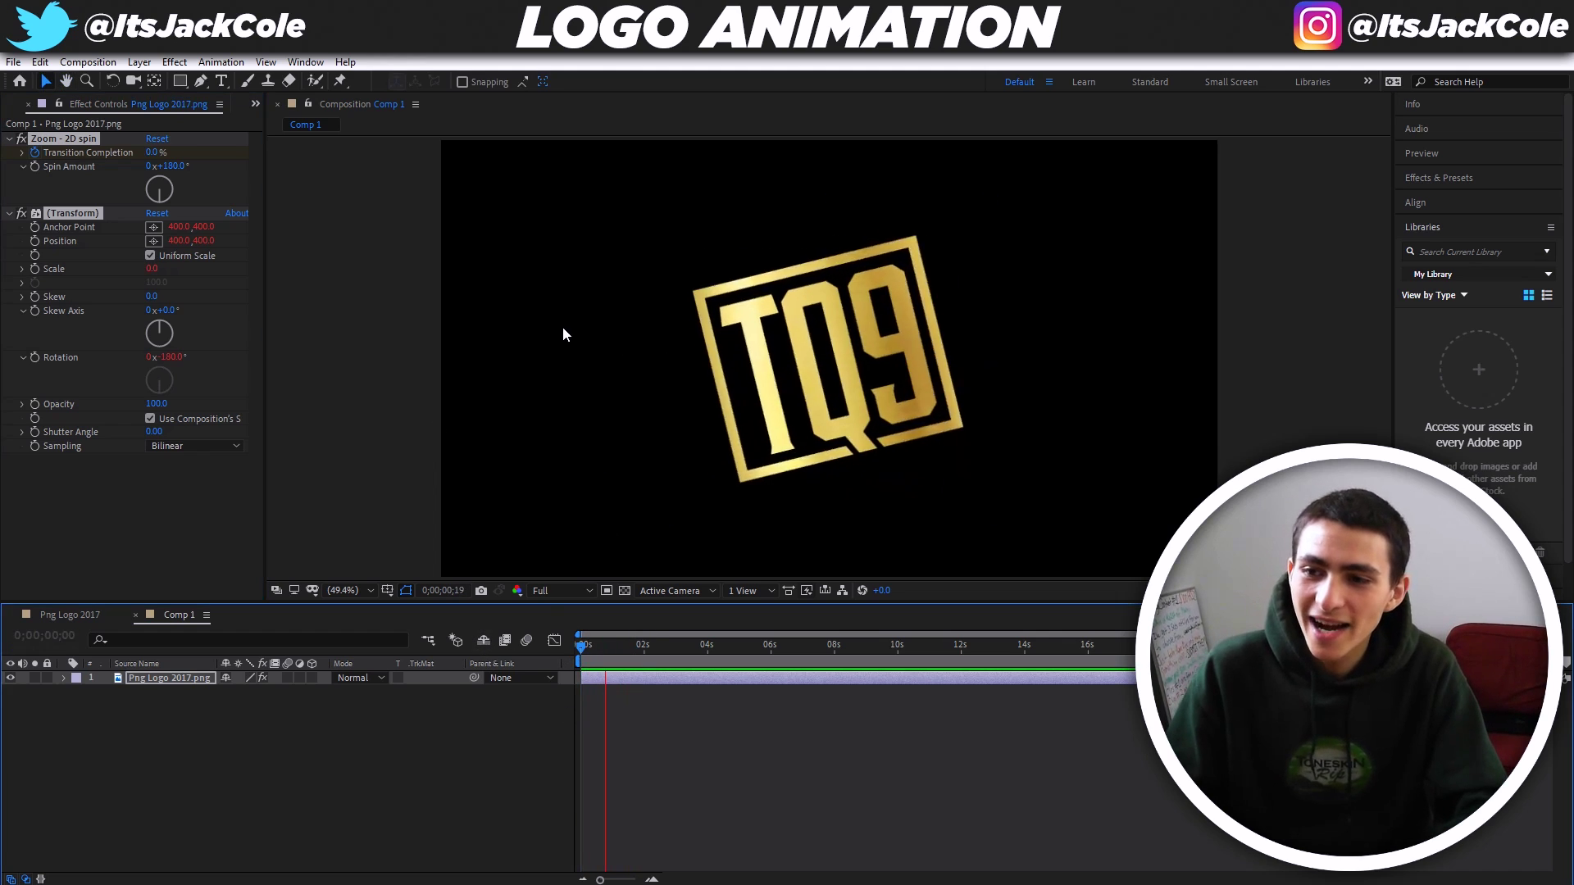
key("space")
Show the transparency grid and remove all effects from the logo layer with the playhead at the start of Comp 1.
left_click(624, 590)
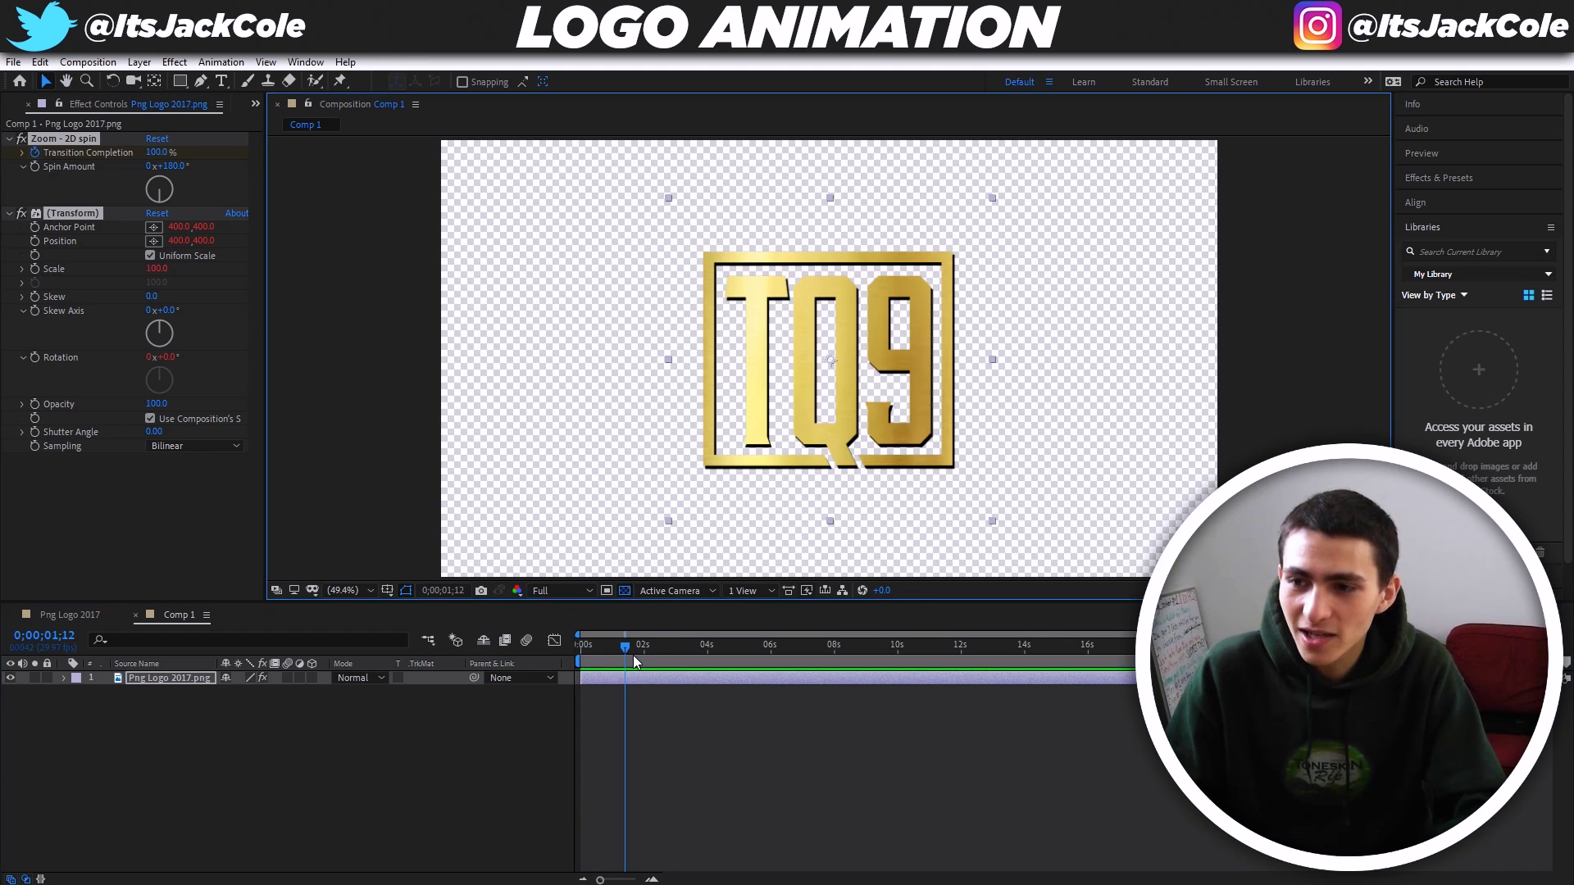
key("Home")
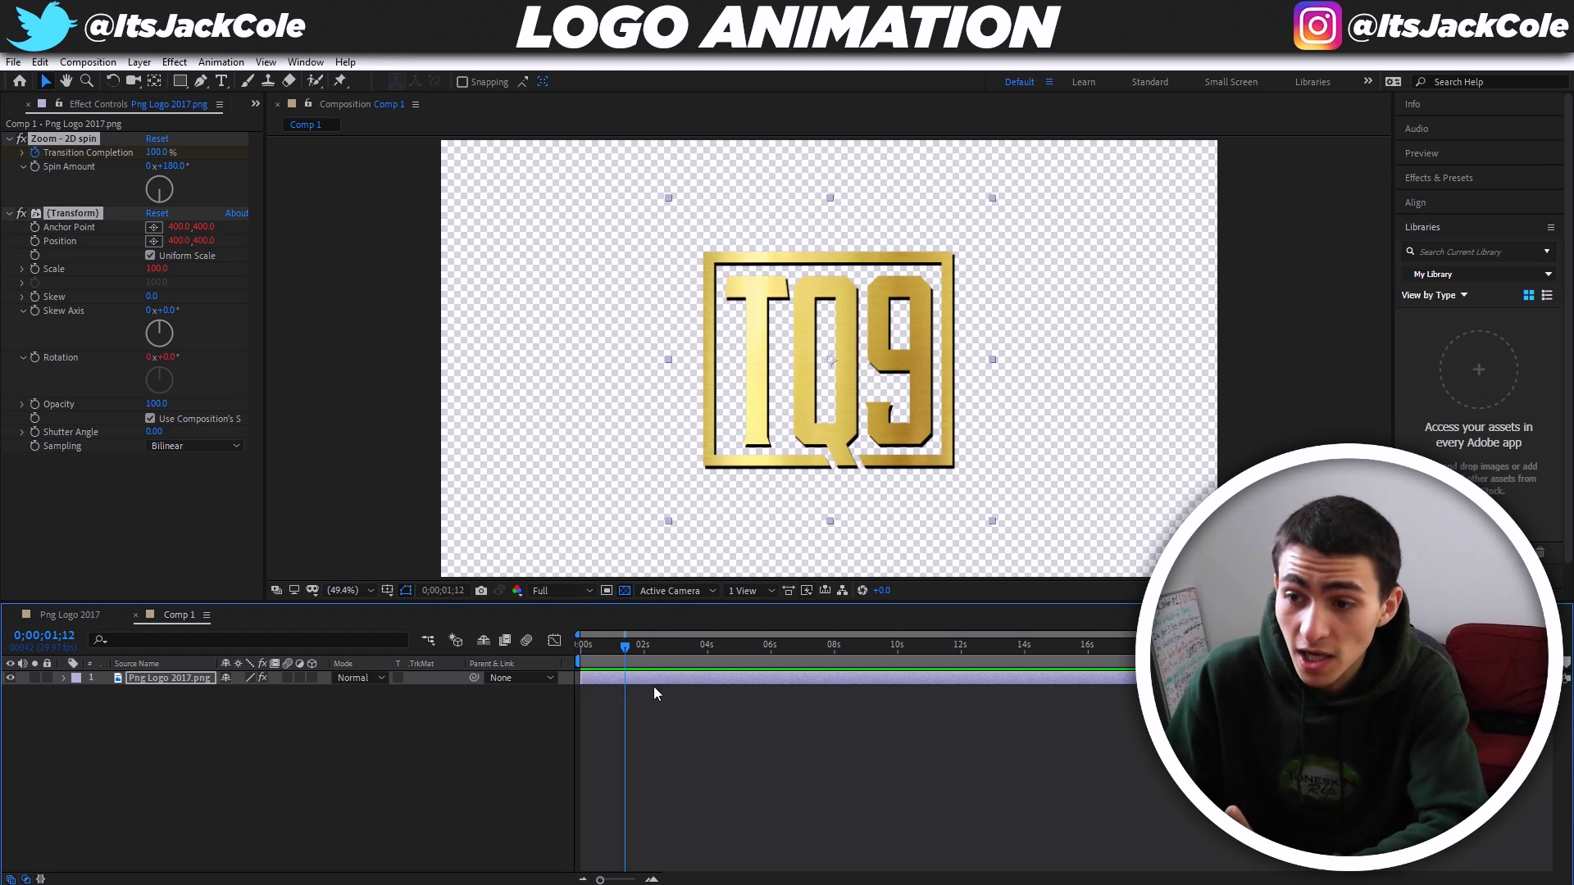
key("Home")
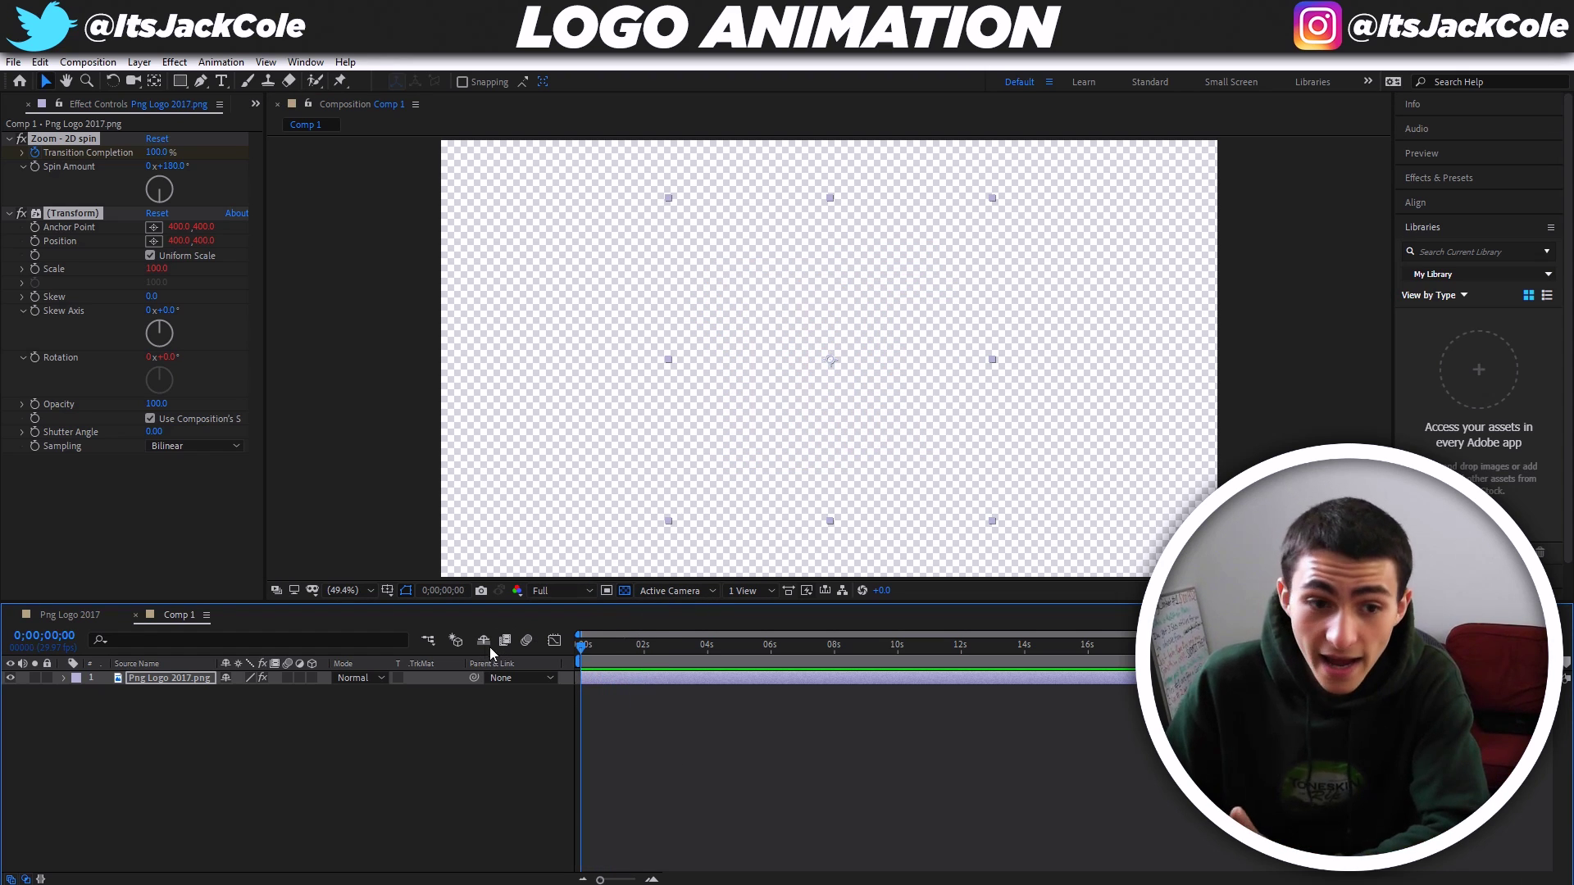
left_click(174, 63)
left_click(329, 108)
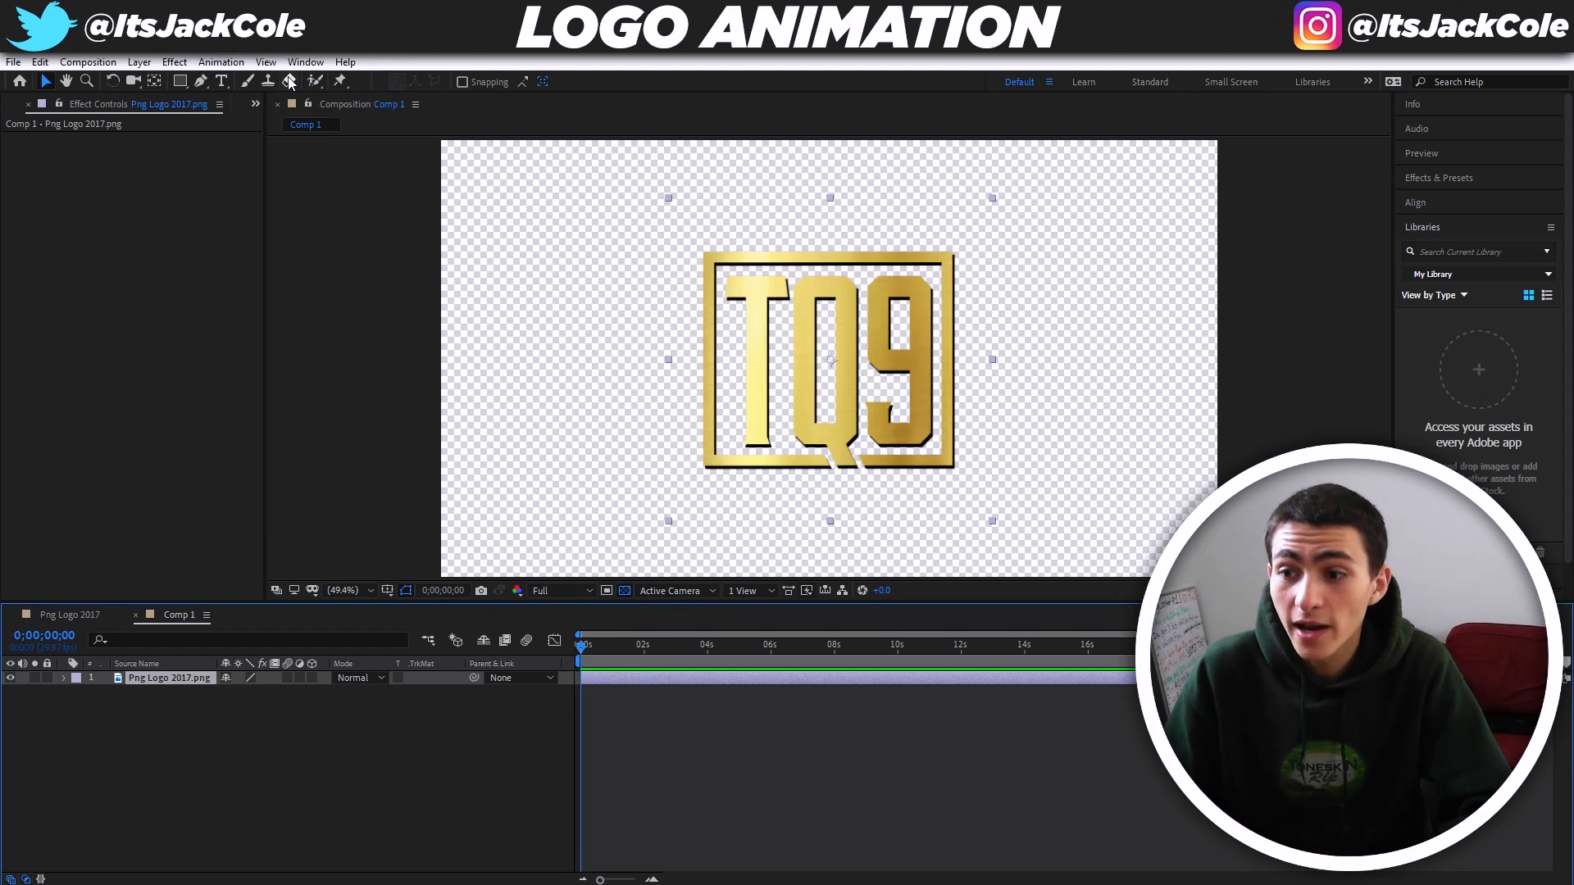
Try out the Paint On - NTSC preset from the Transitions - Wipes folder on the logo layer and undo it after previewing.
left_click(220, 63)
left_click(253, 92)
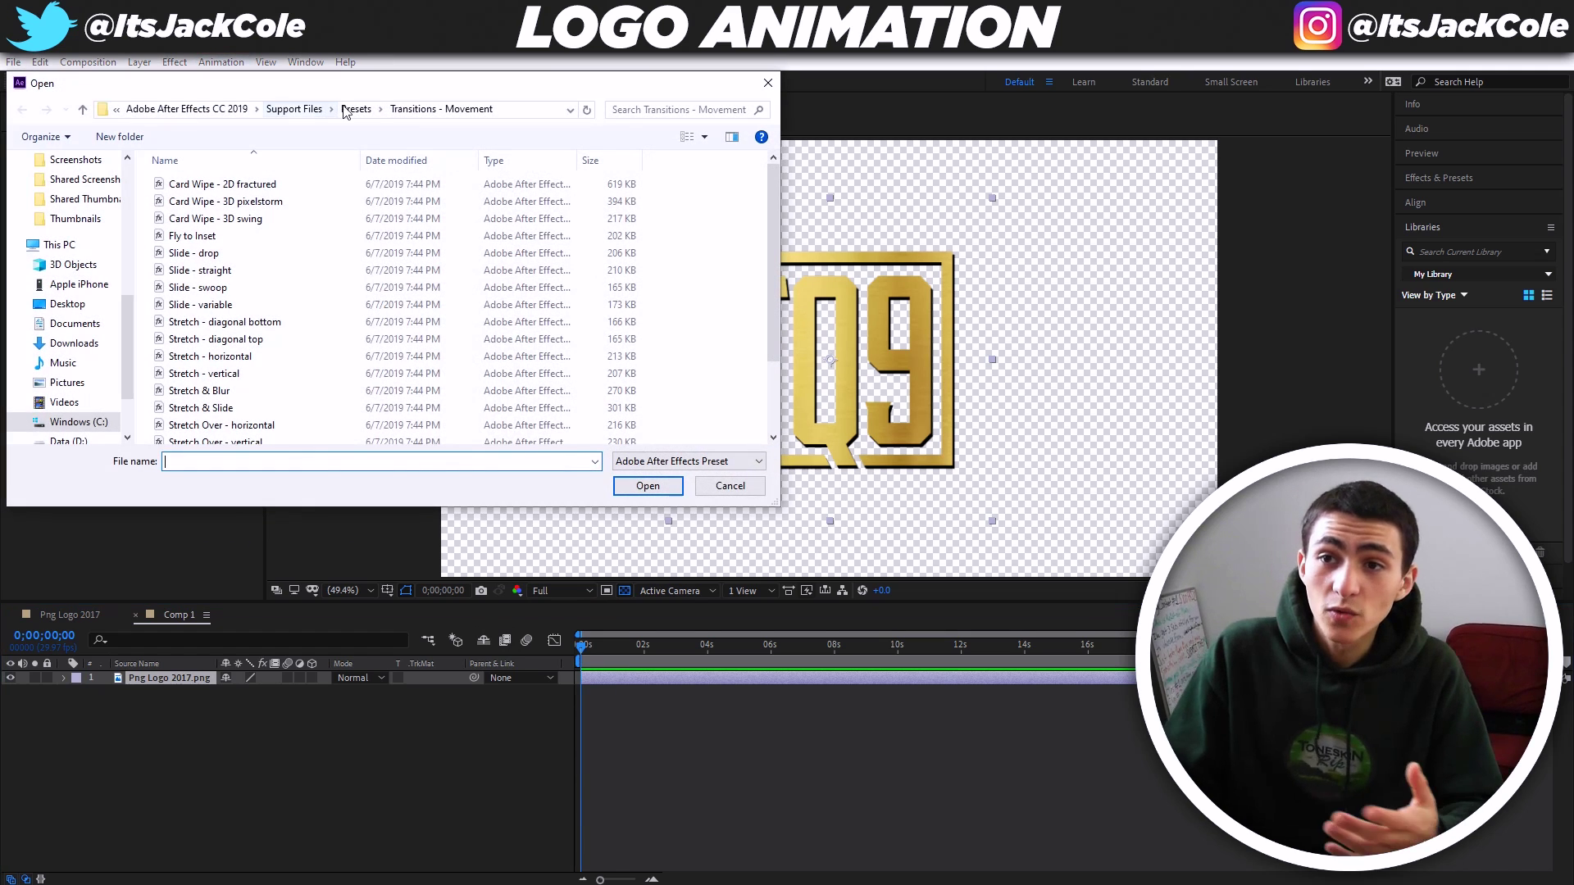
left_click(359, 109)
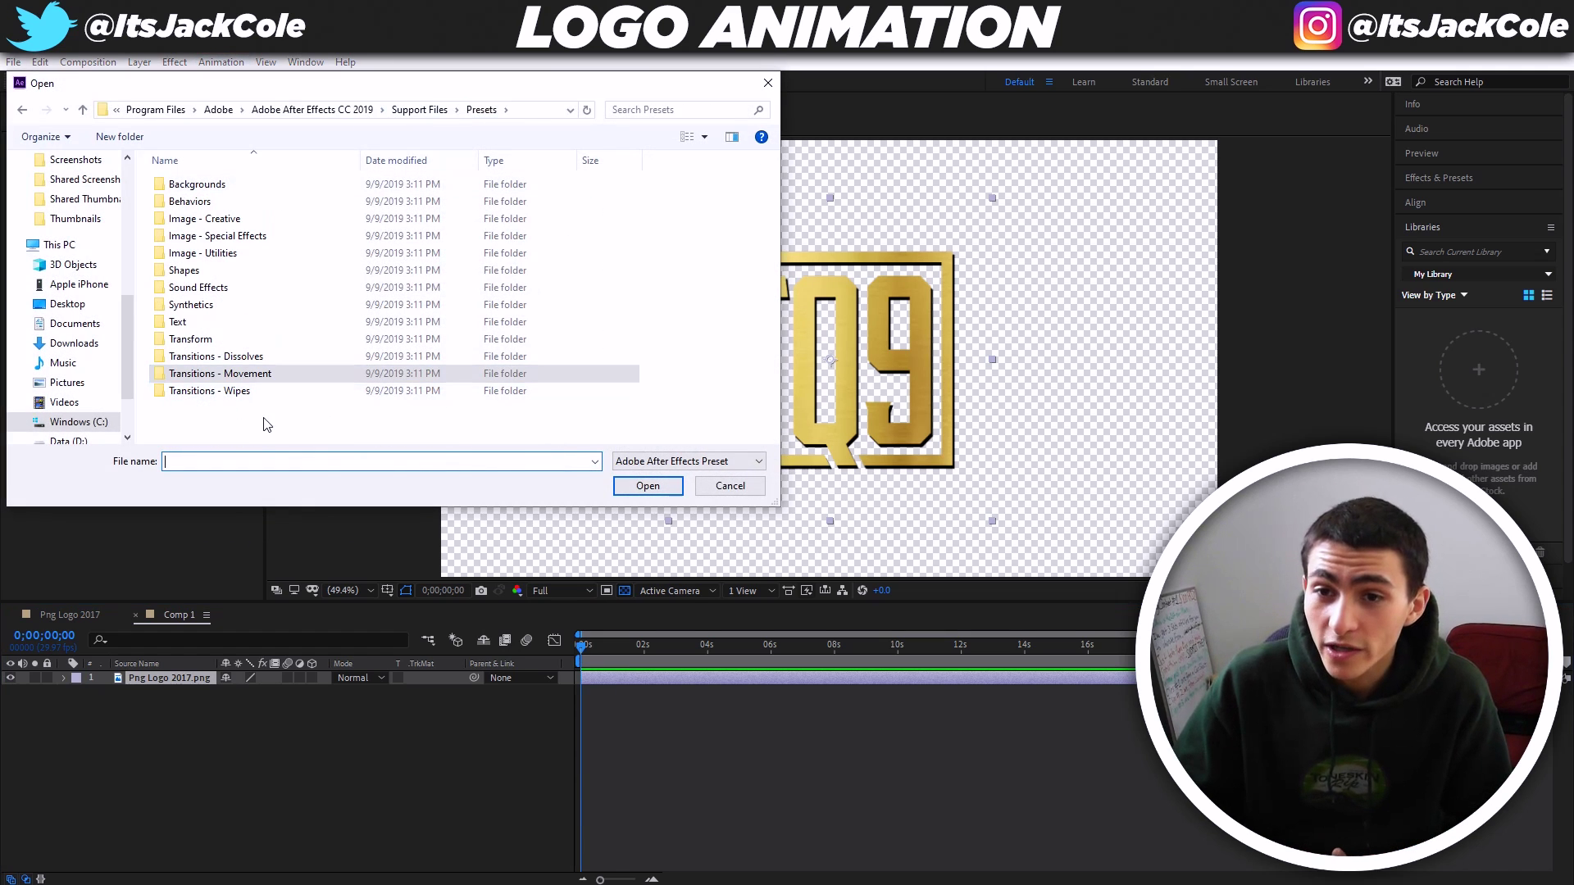
left_click(238, 393)
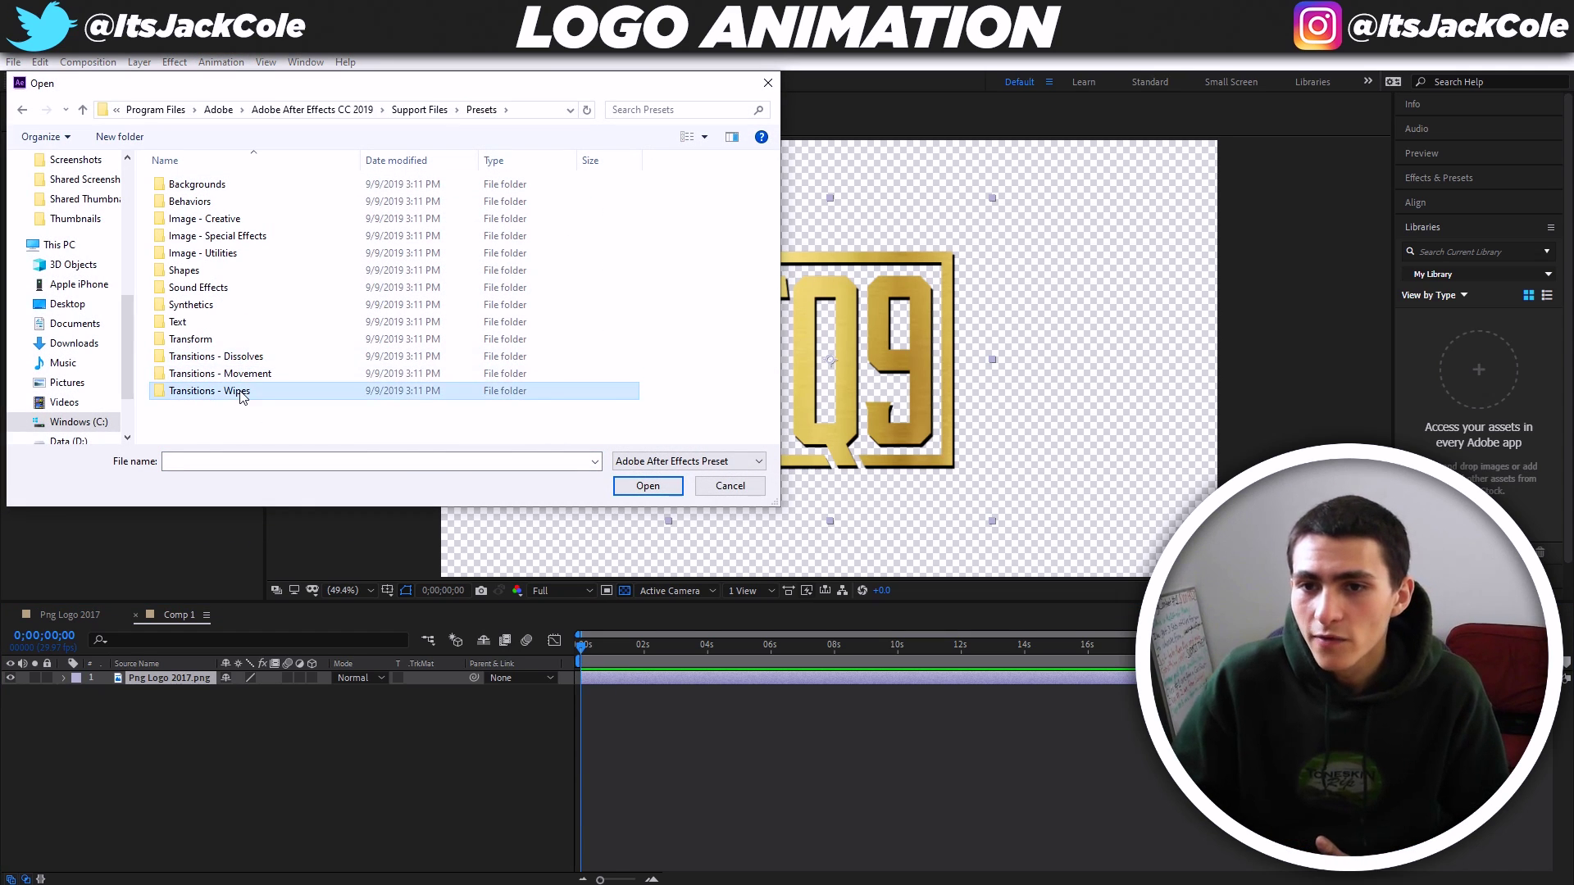
double_click(239, 393)
scroll(363, 385, "down", 3)
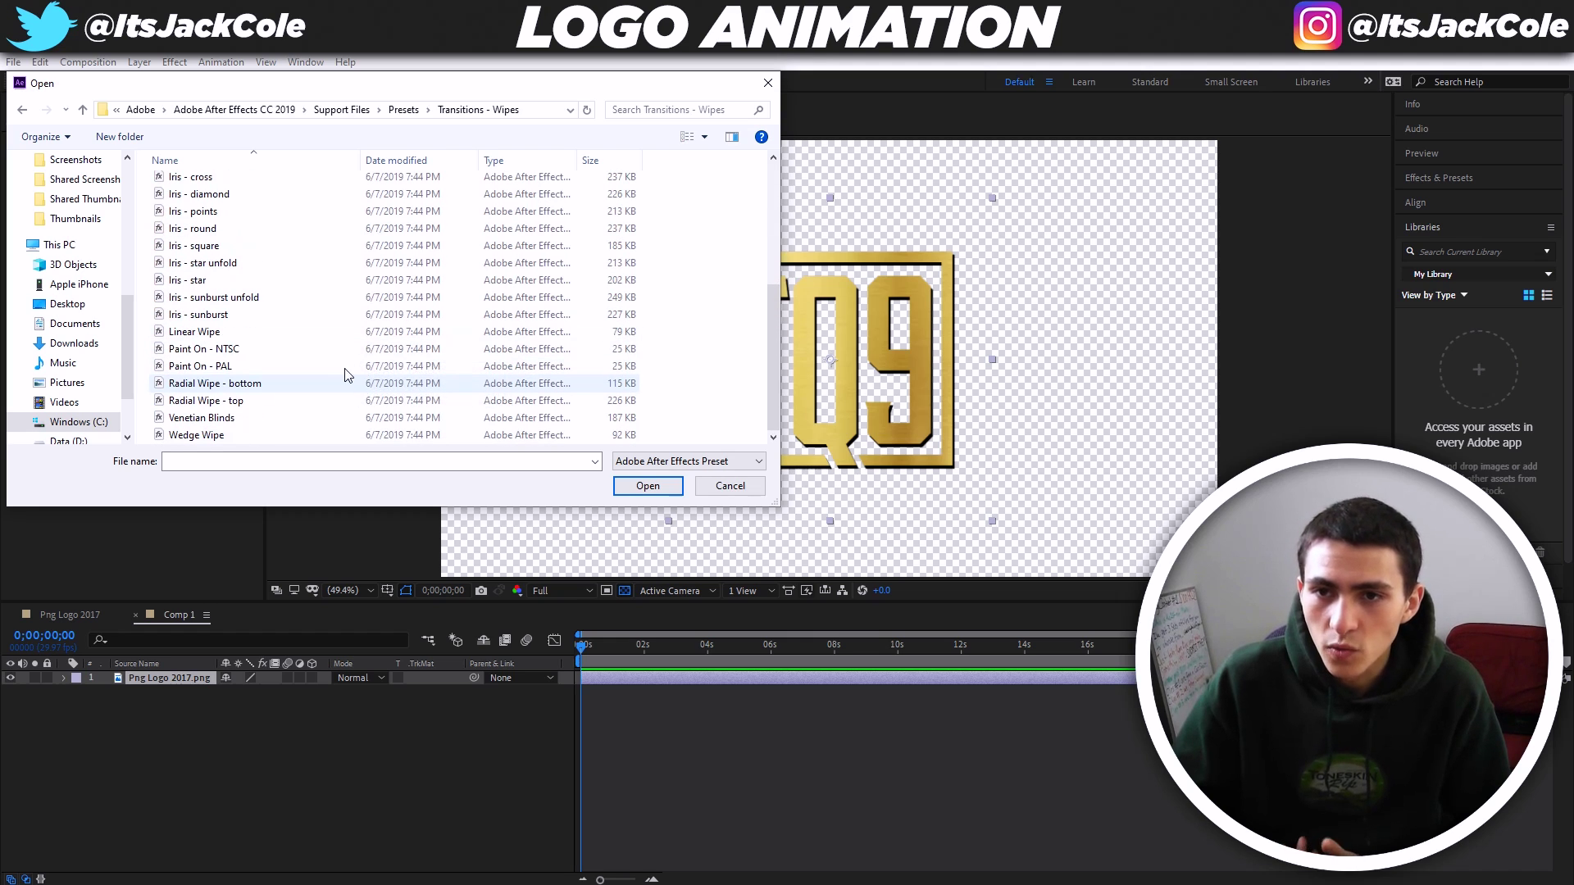
double_click(254, 352)
key("space")
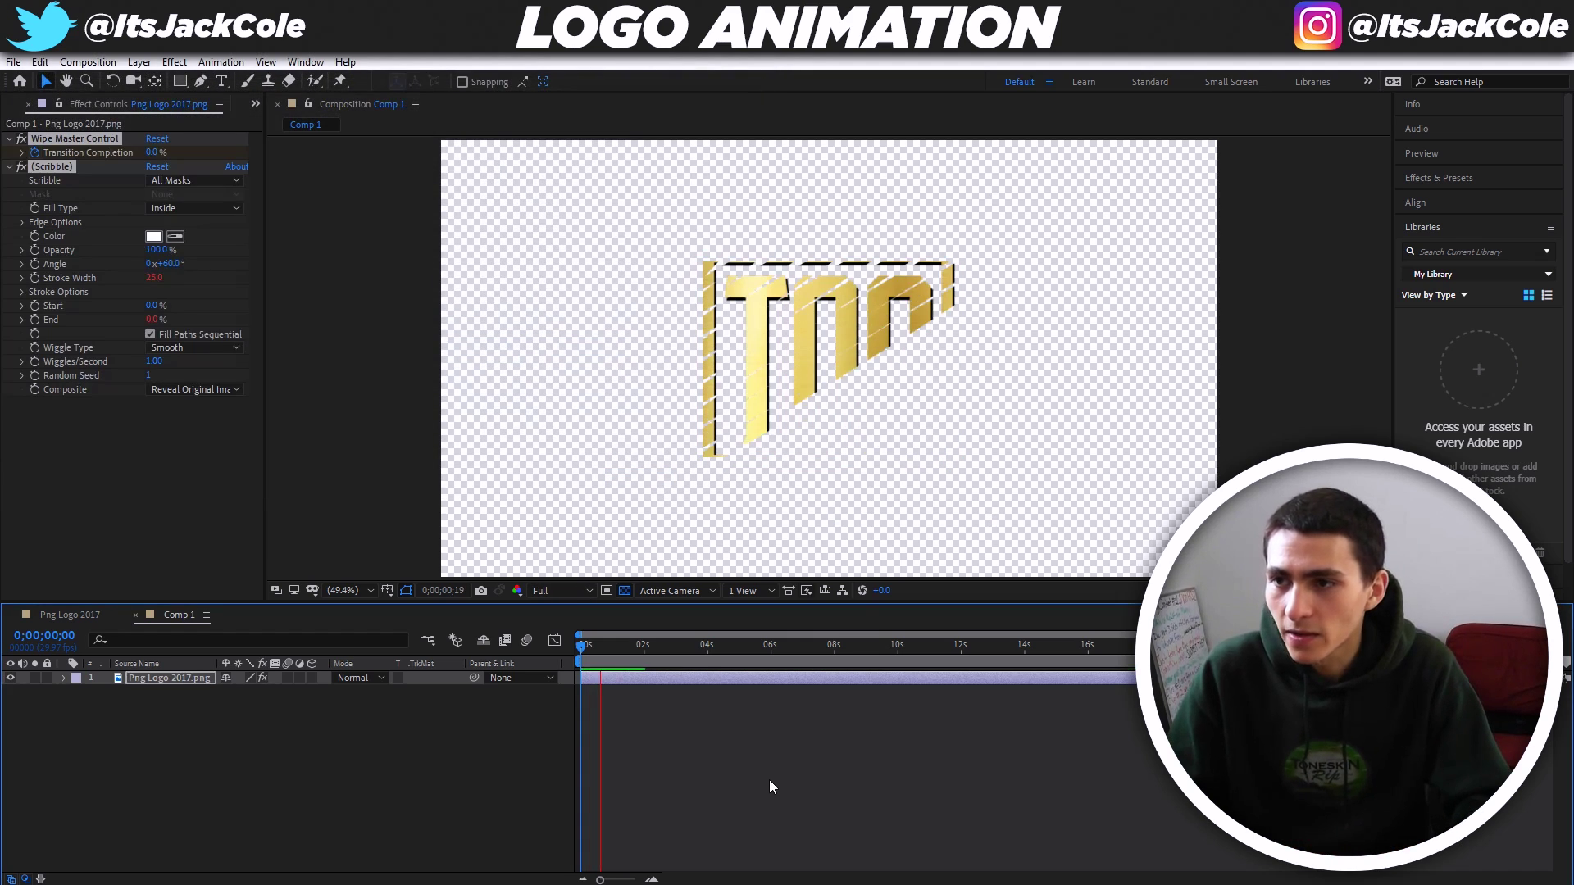
key("ctrl+z")
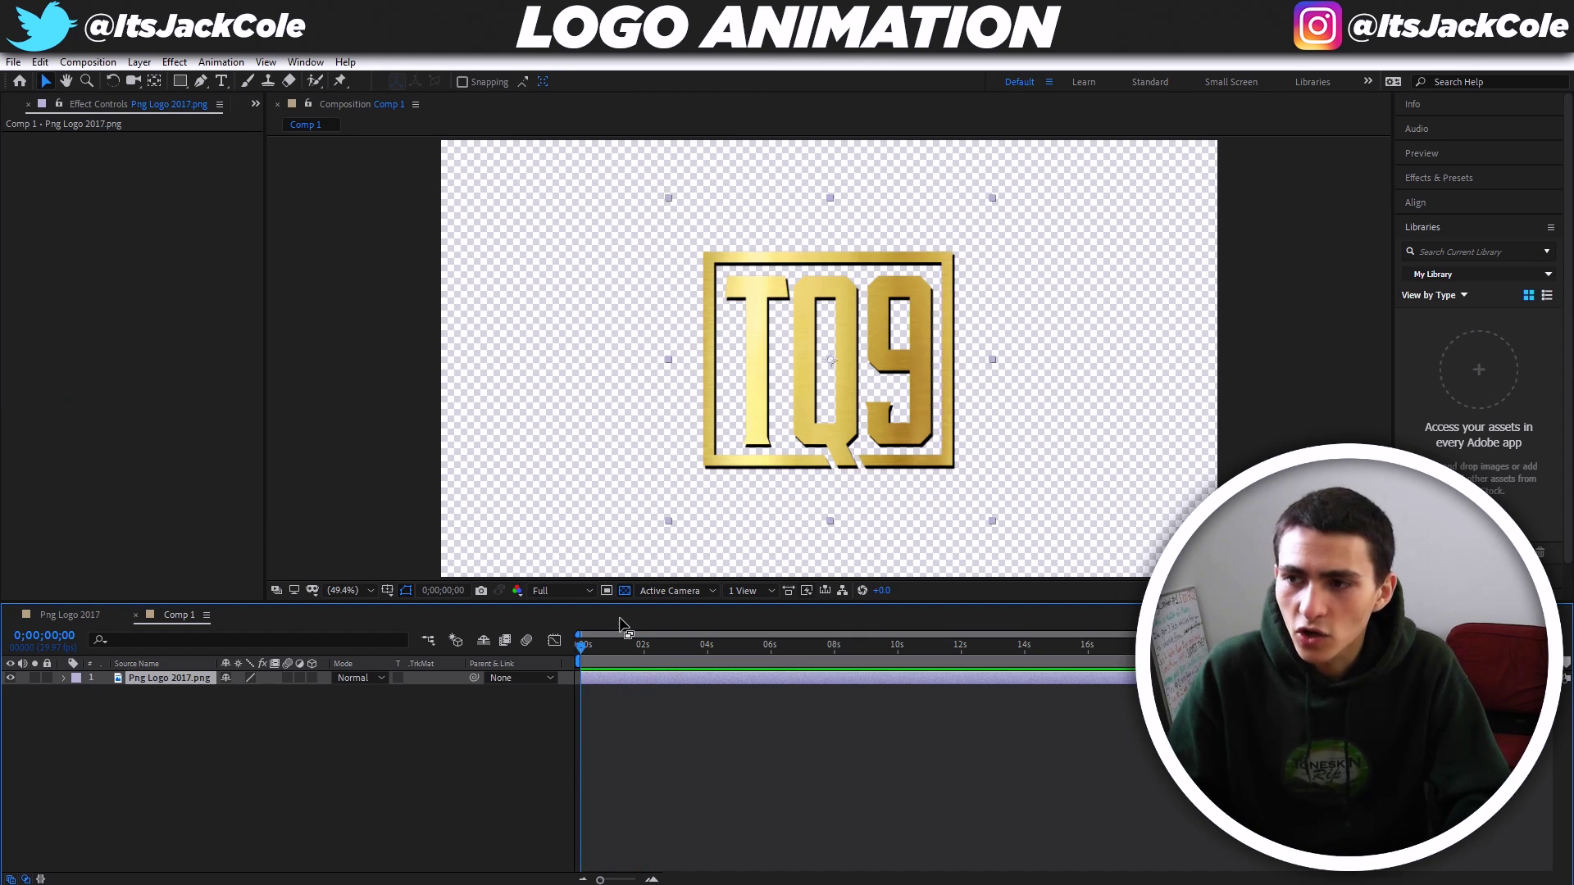
Apply the Wedge Wipe preset from the Transitions - Wipes folder to the Png Logo 2017.png layer.
left_click(220, 61)
left_click(238, 97)
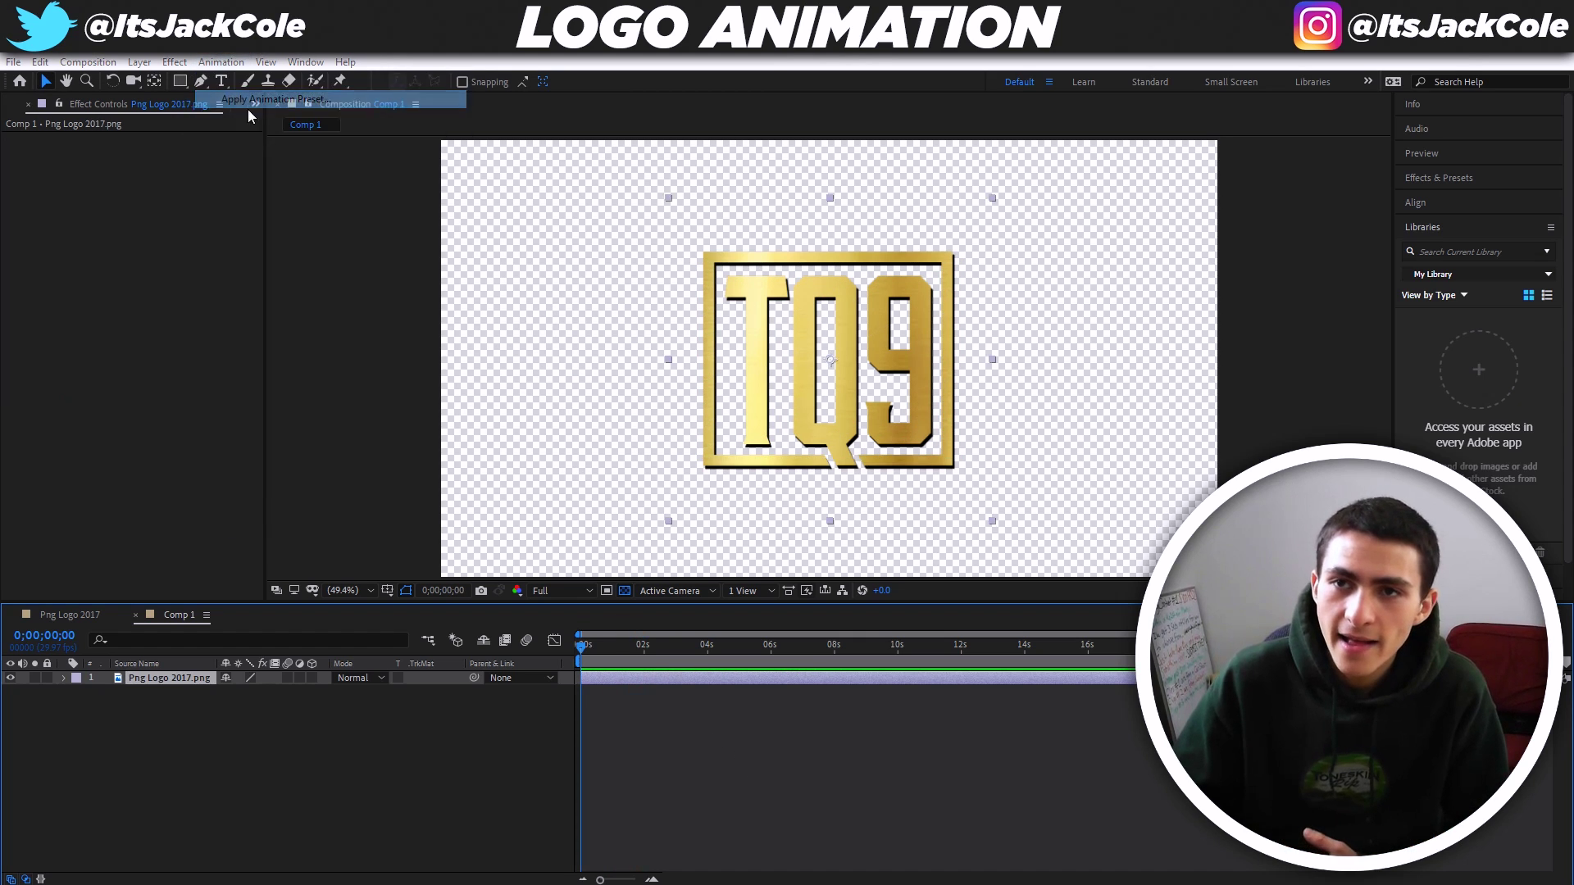
scroll(229, 393, "down", 5)
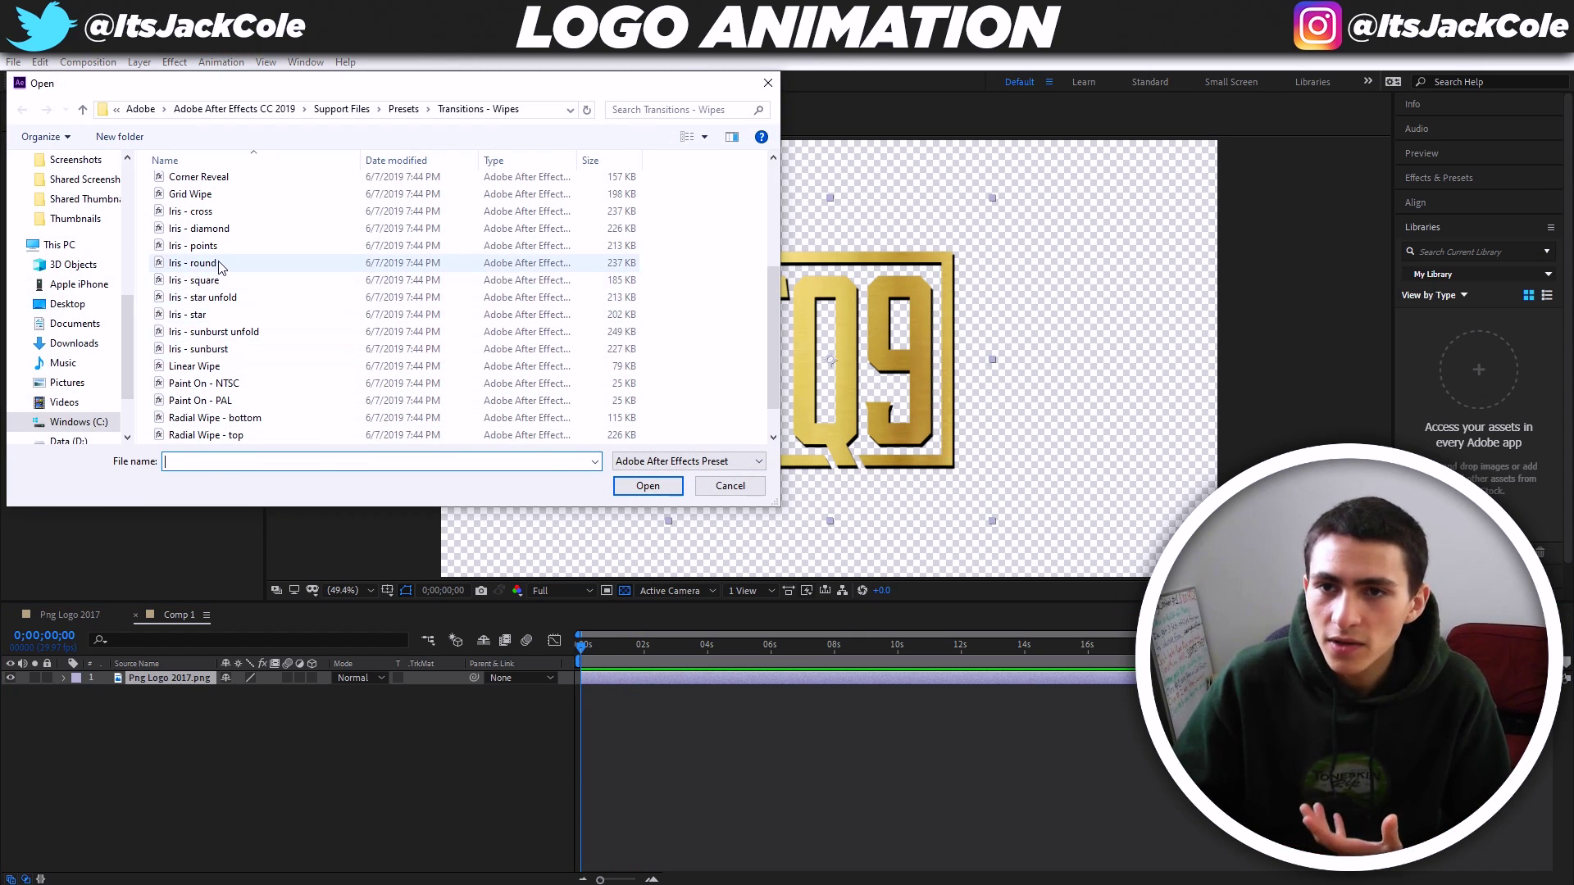
double_click(215, 383)
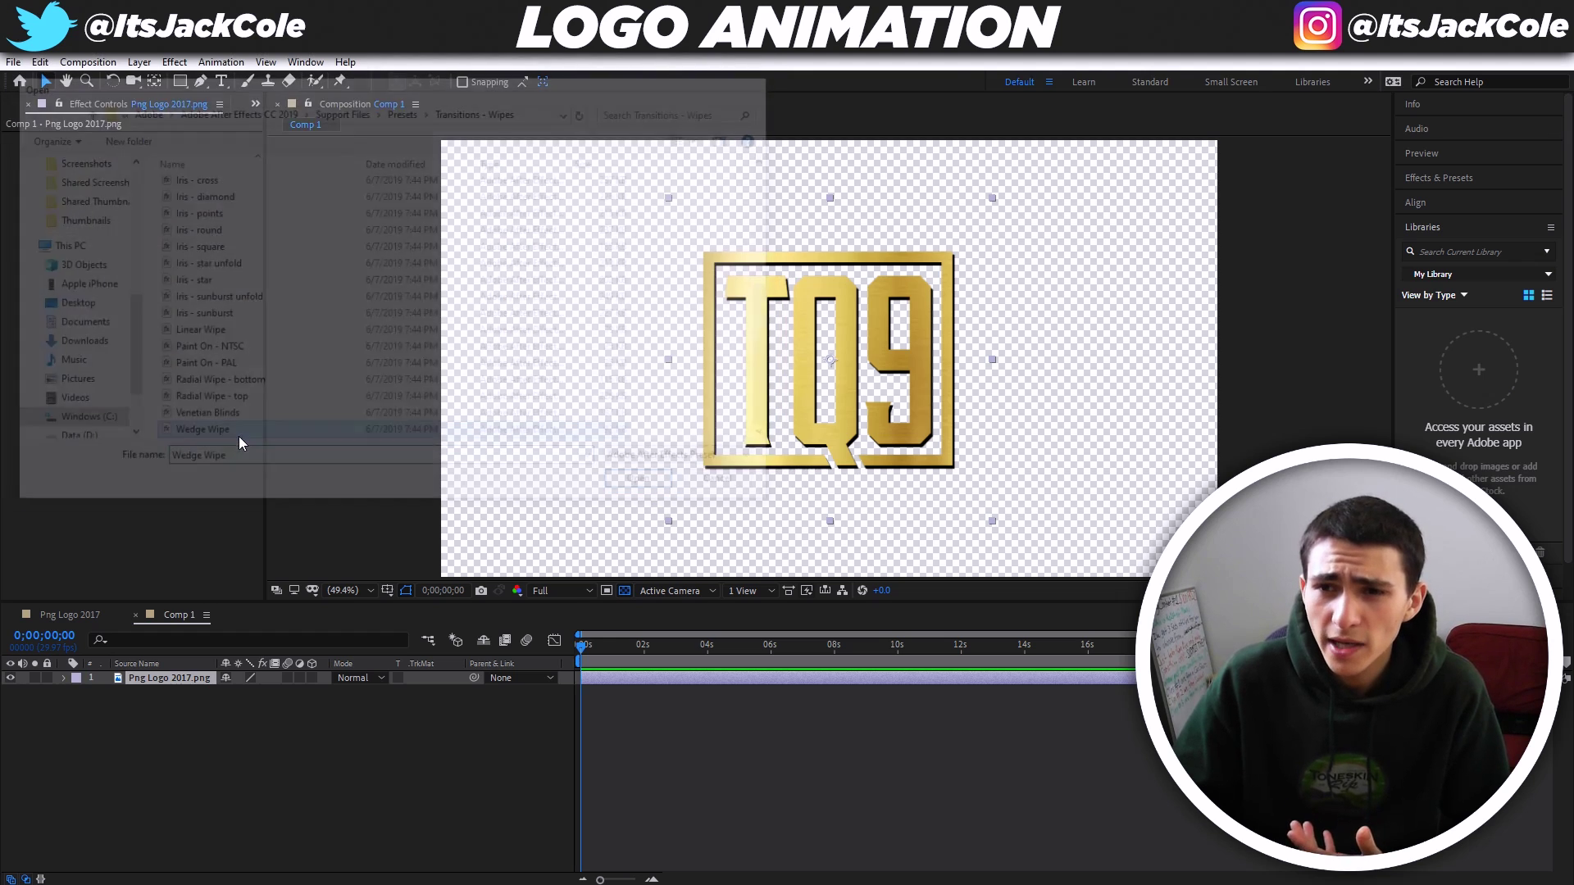
Preview the Wedge Wipe animation, then undo the preset and return the playhead to the start of Comp 1.
key("space")
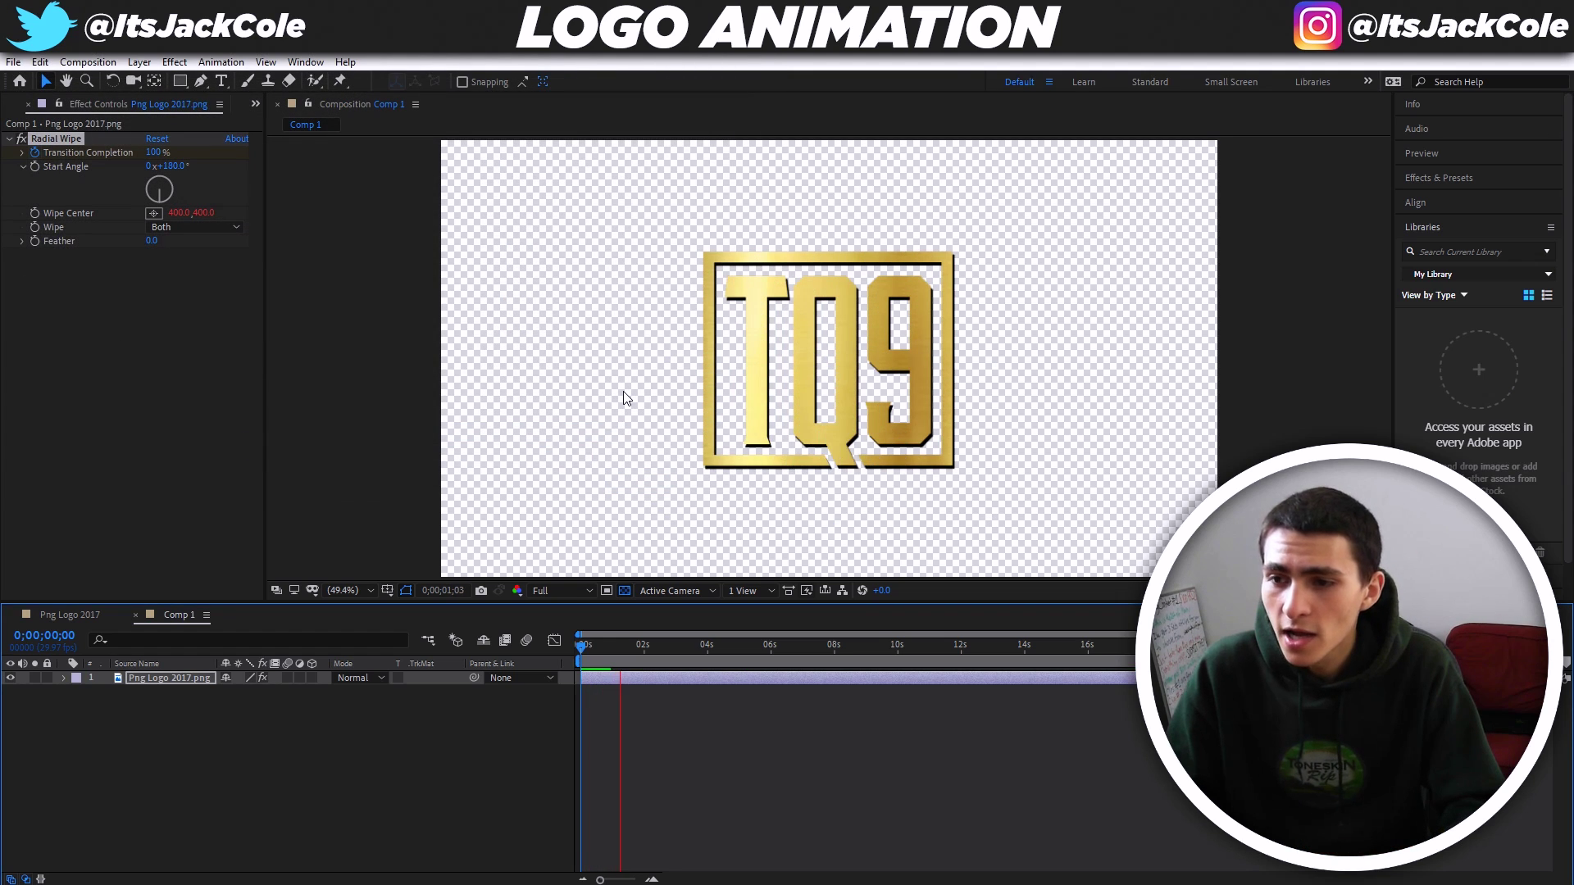
left_click_drag(587, 652, 580, 647)
Try out the Bad TV 1 - warp preset from the Image - Special Effects folder on the logo layer.
left_click(221, 61)
left_click(240, 102)
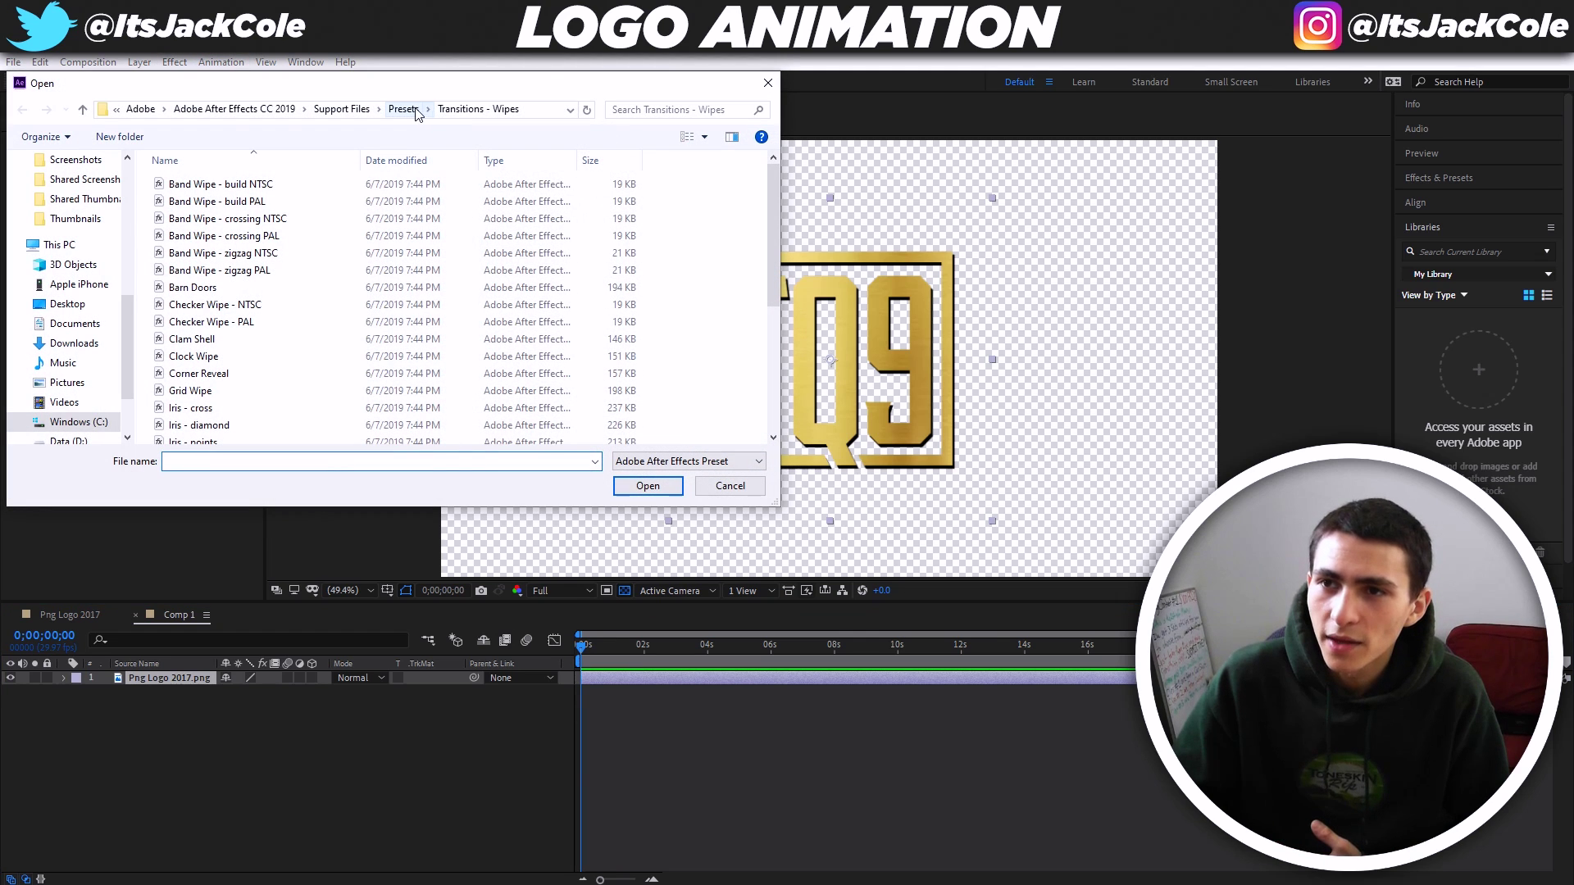
left_click(402, 109)
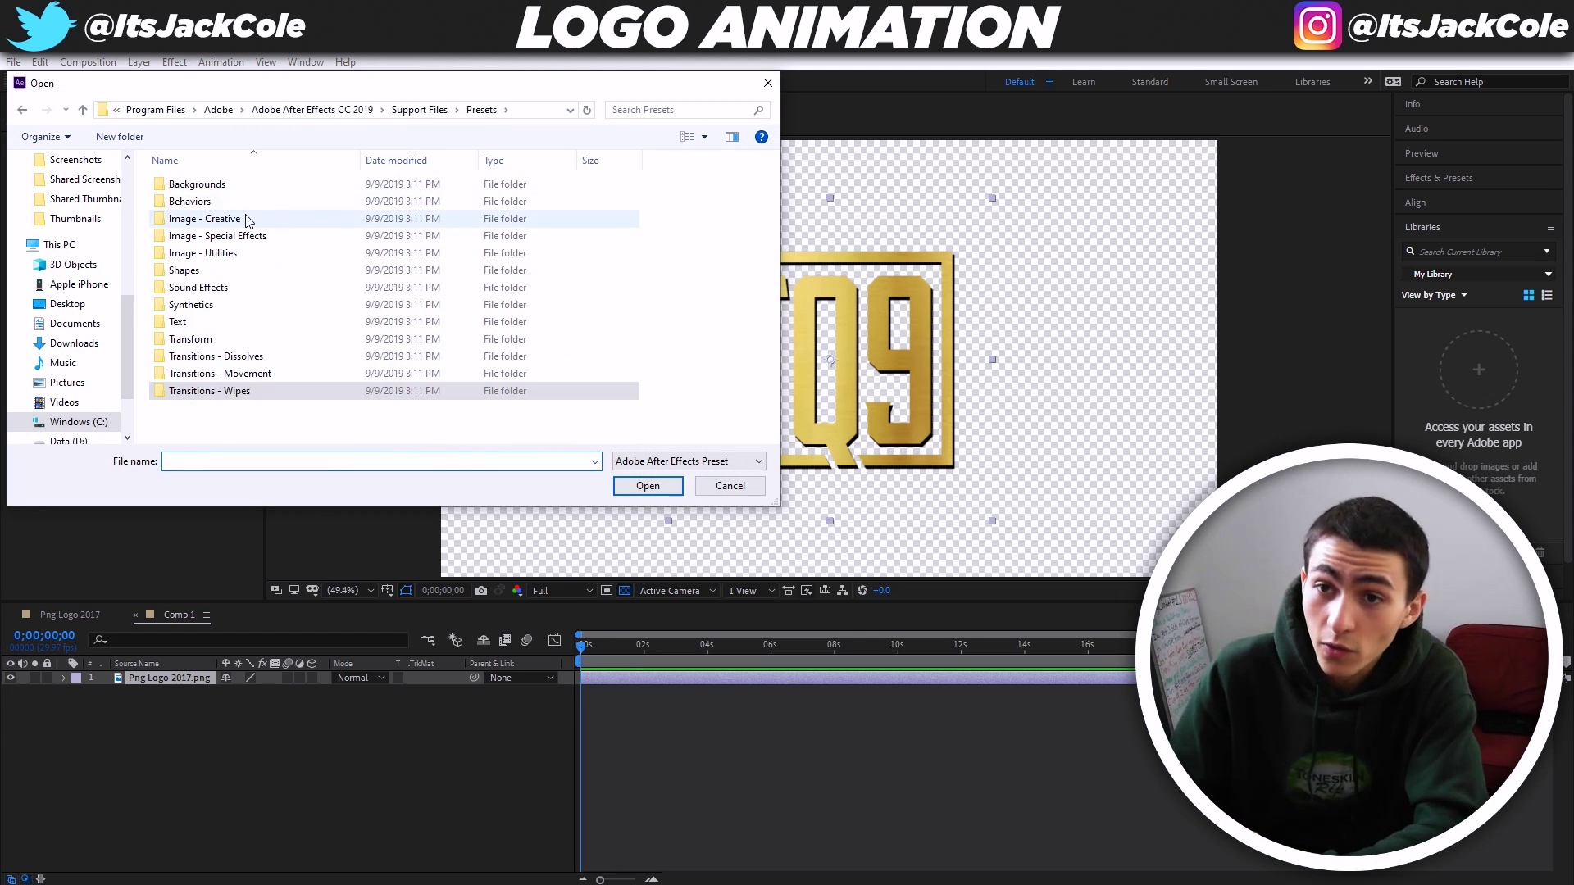
double_click(246, 236)
double_click(234, 188)
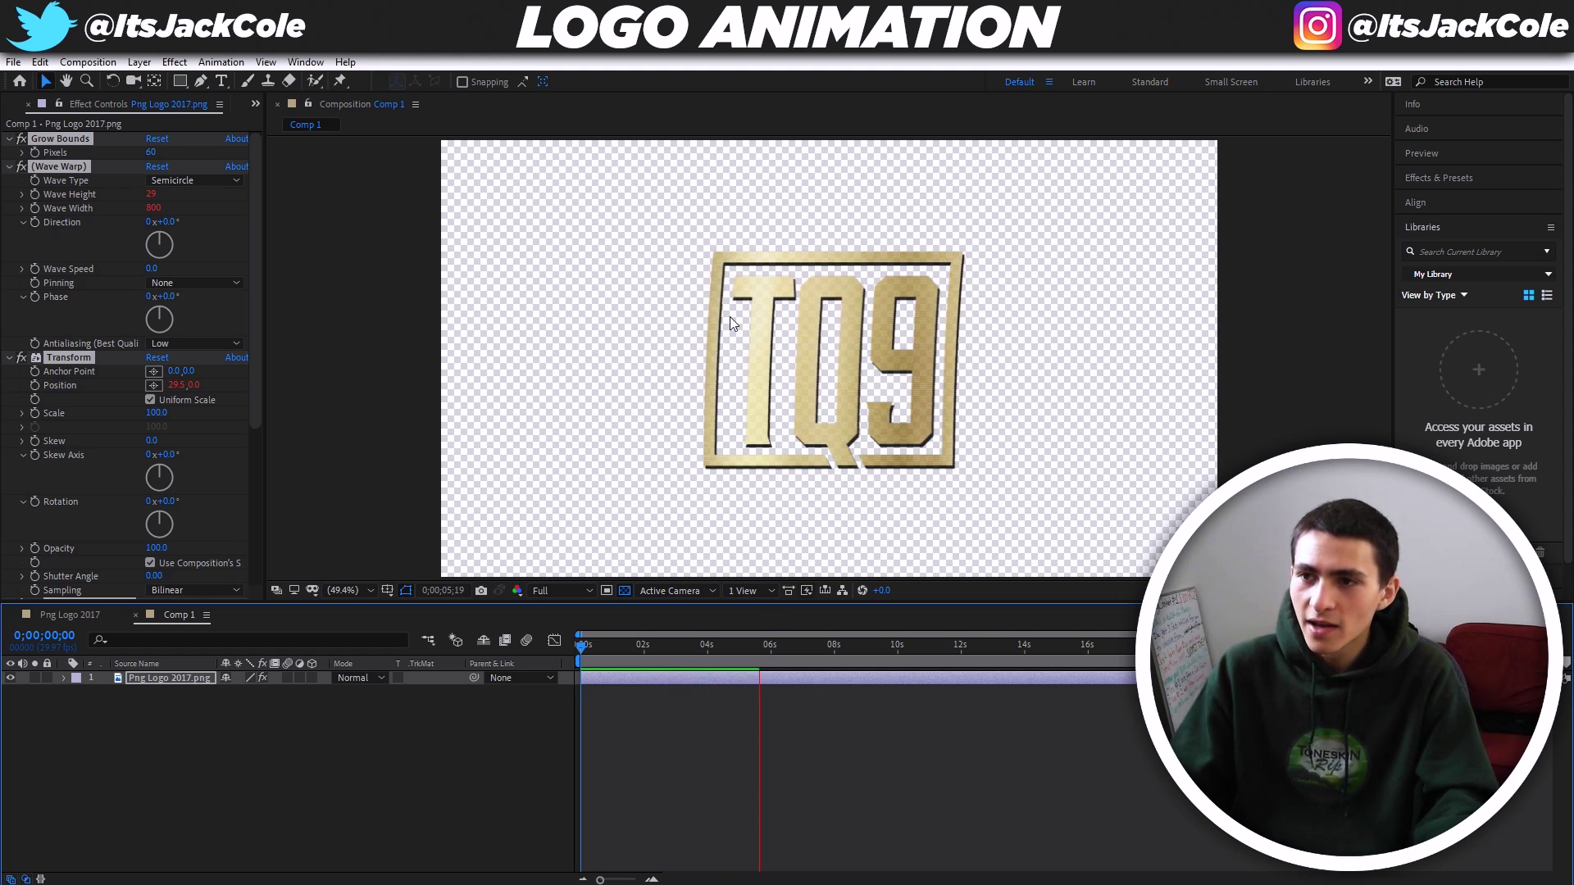
Try out the Light Leaks - layer markers preset on the logo layer and undo it after previewing along the timeline.
left_click(220, 61)
left_click(257, 93)
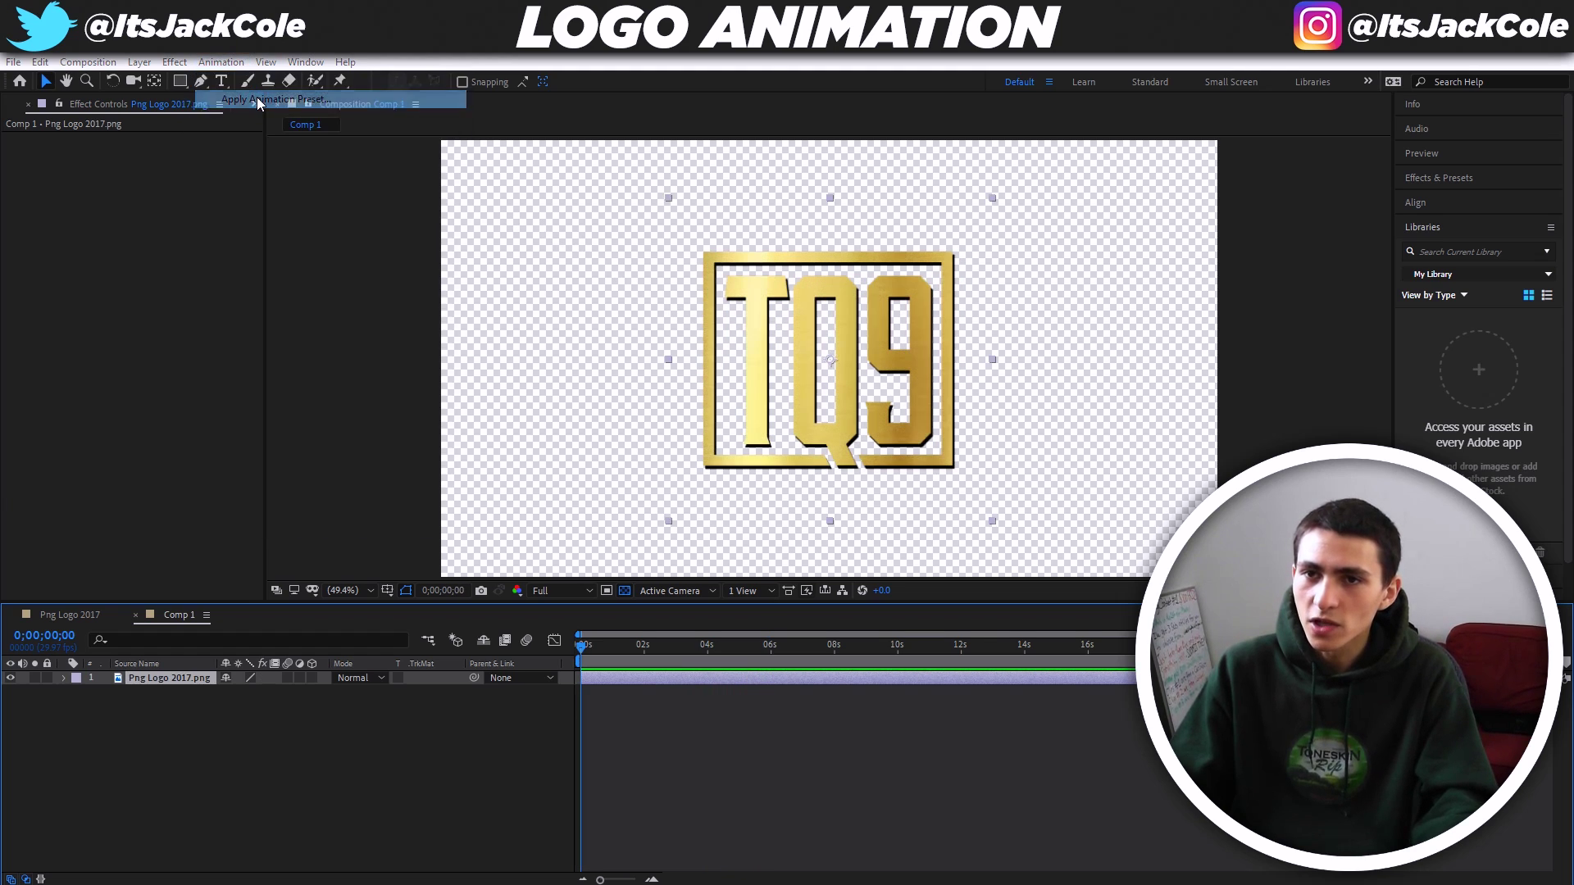
left_click(246, 289)
left_click(268, 273)
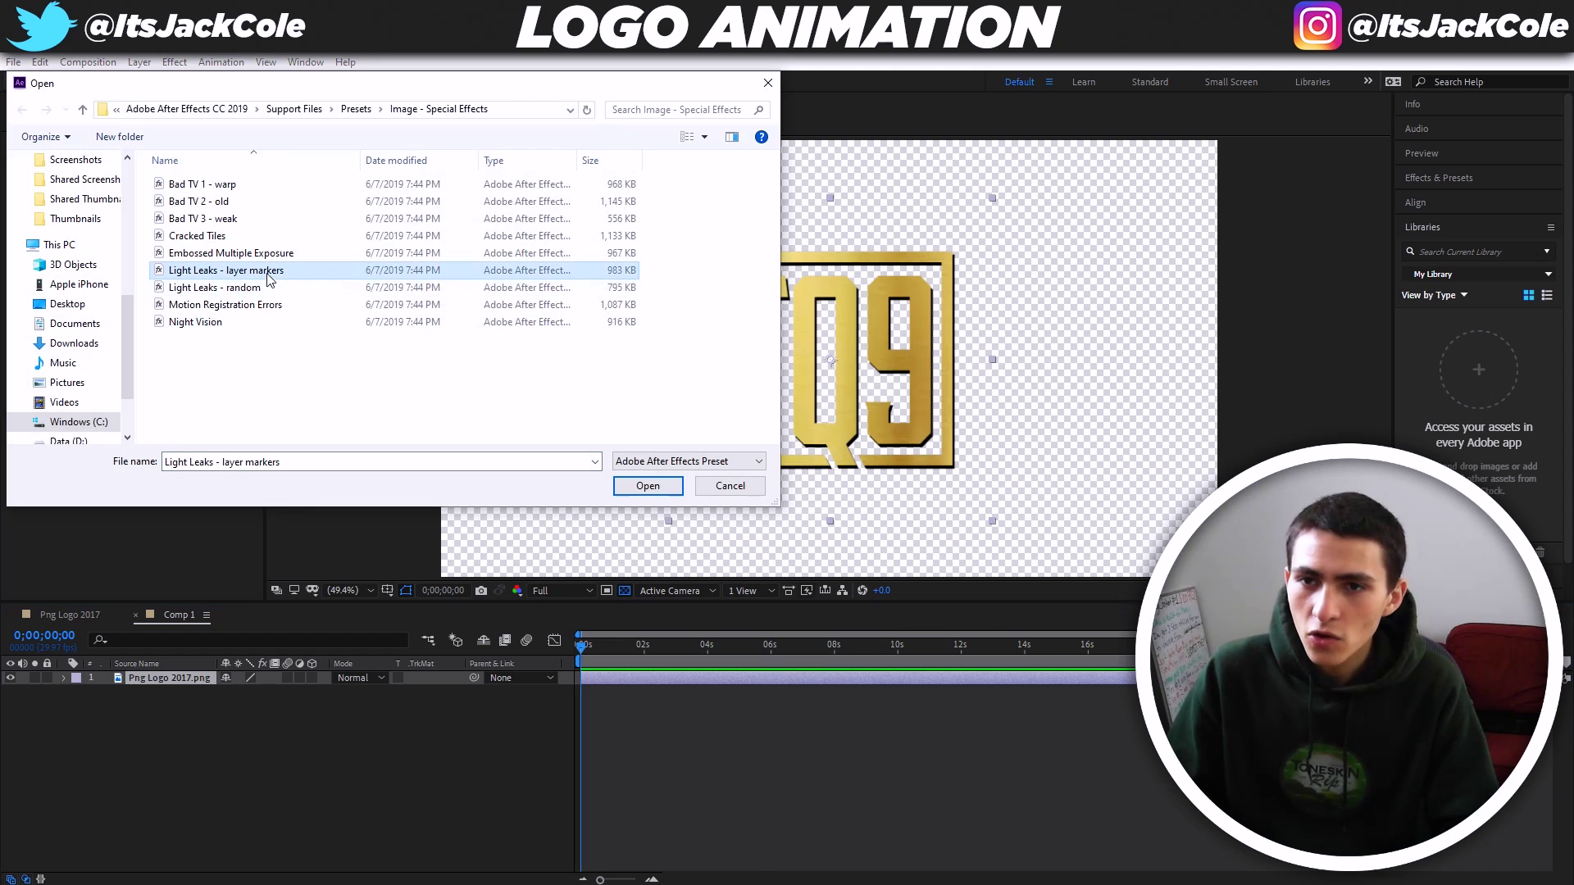
double_click(242, 273)
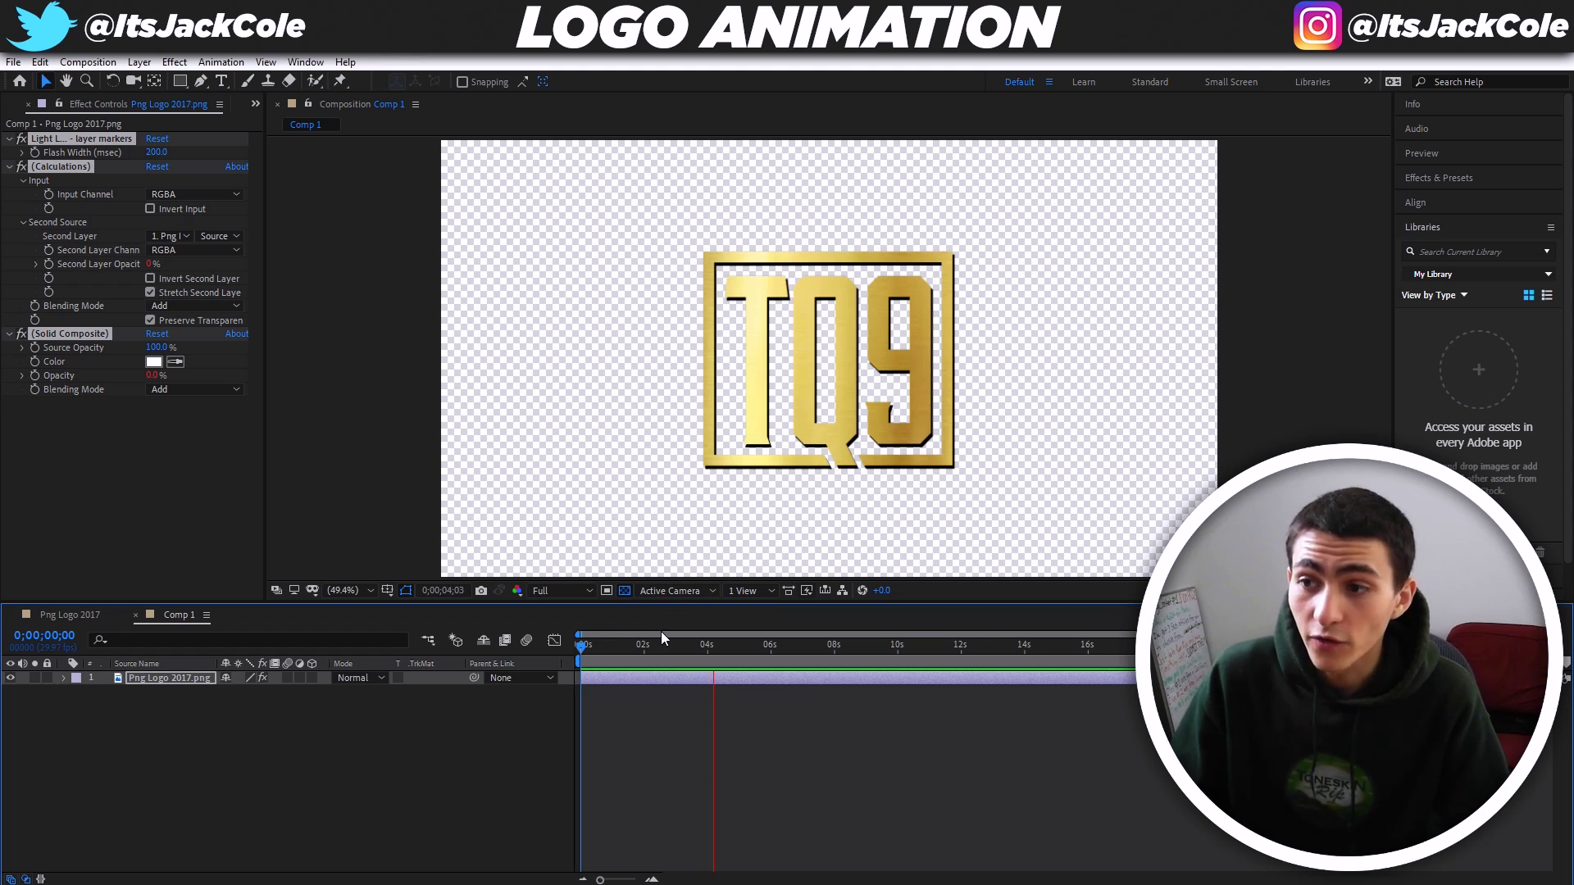
left_click_drag(787, 645, 984, 648)
left_click_drag(587, 668, 581, 647)
key("ctrl+z")
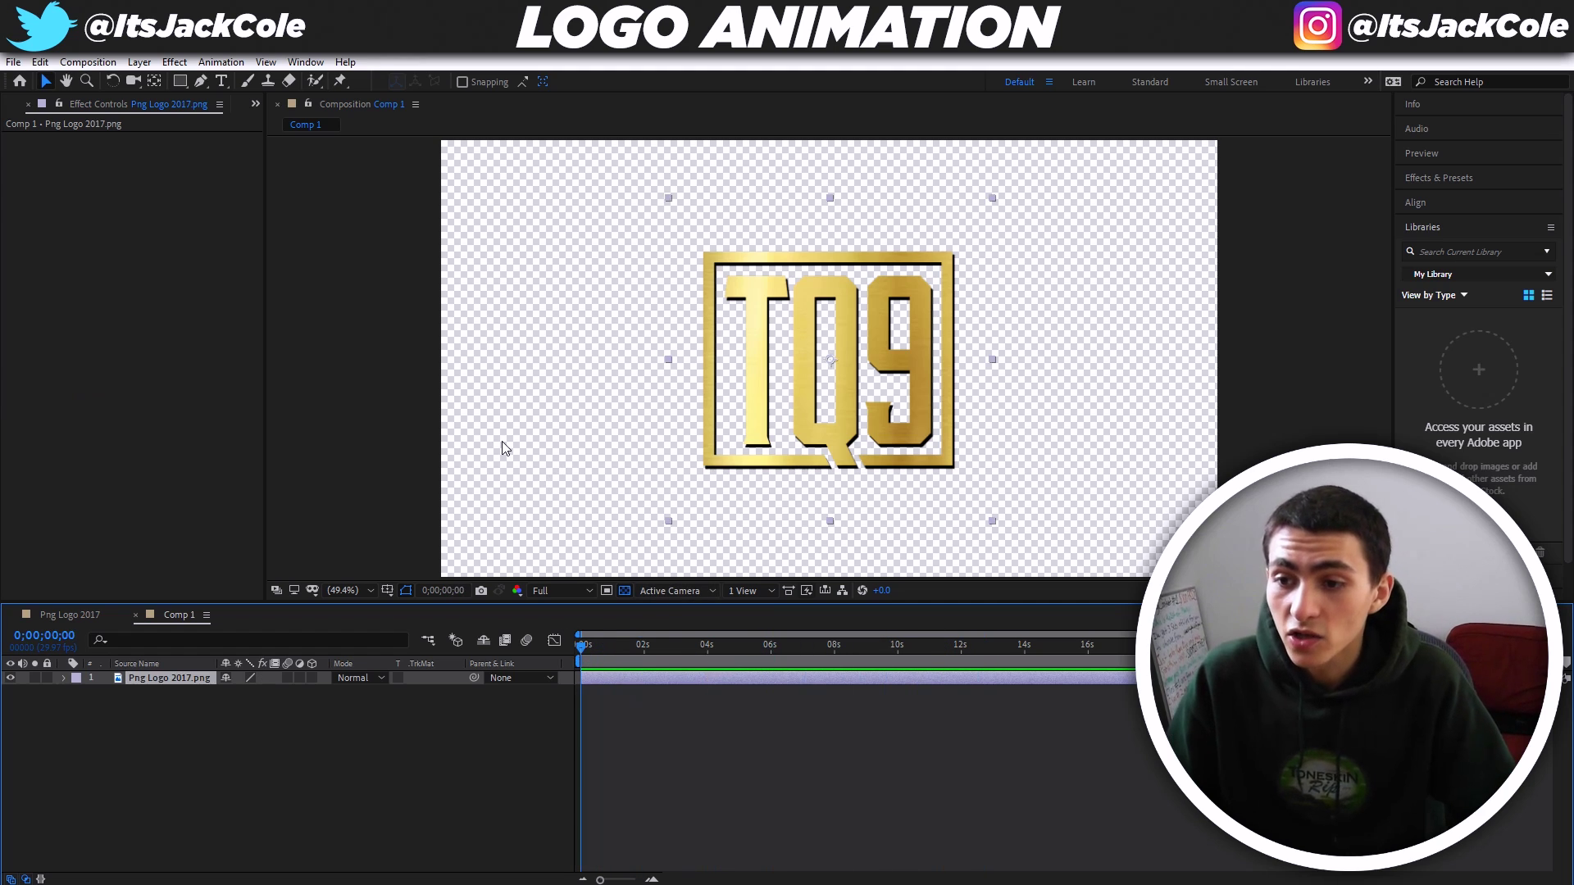
Try out the Cracked Tiles preset from the Image - Special Effects folder on the logo layer and undo it after previewing.
left_click(240, 65)
left_click(255, 98)
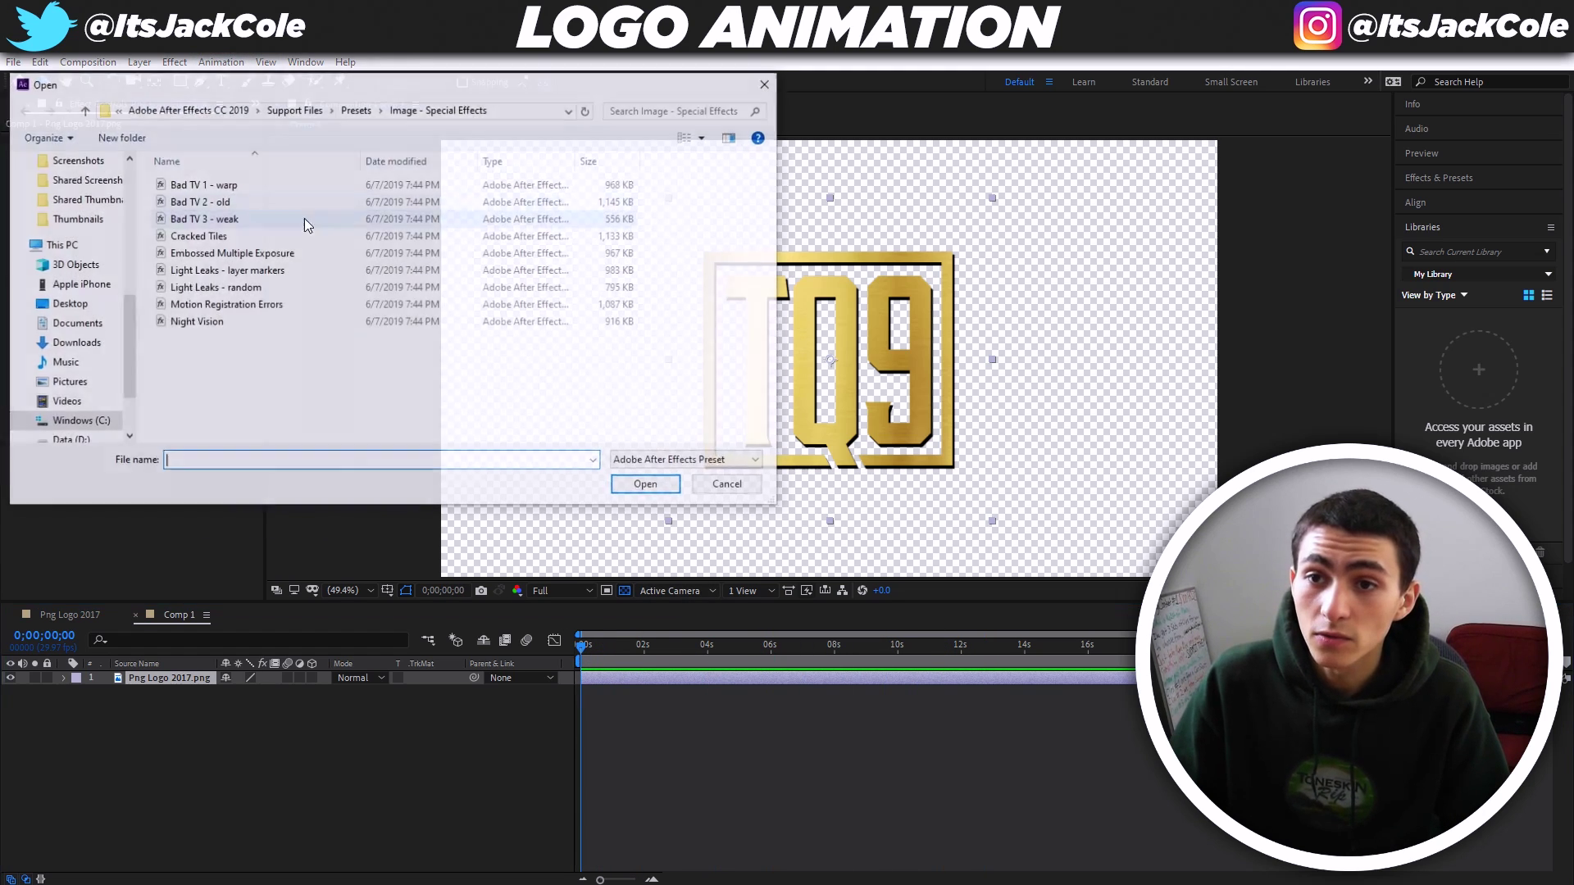
double_click(197, 236)
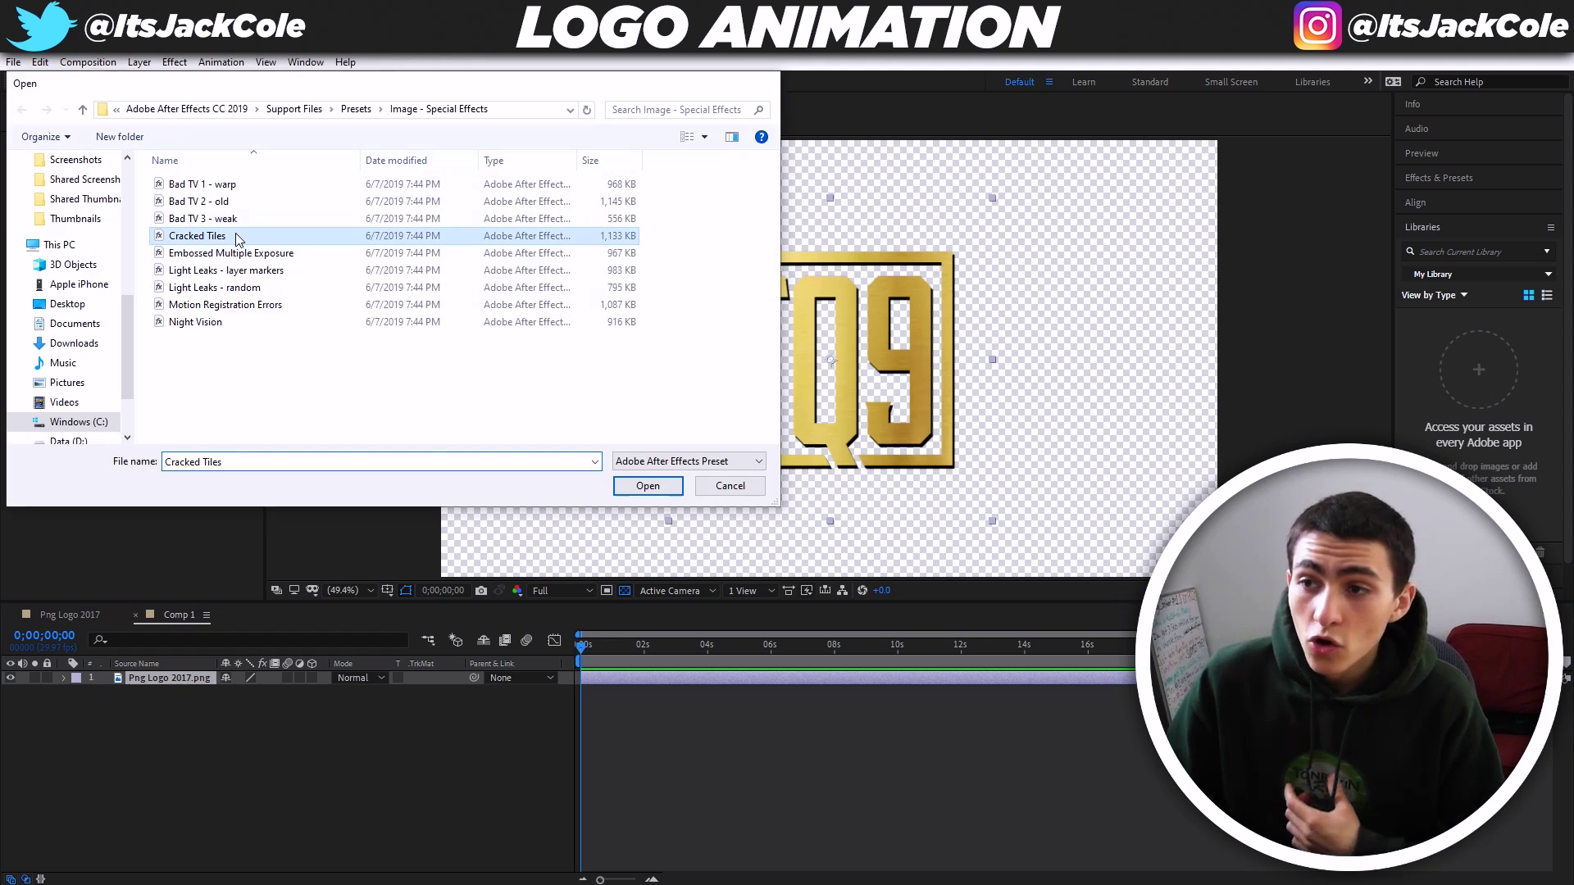
key("space")
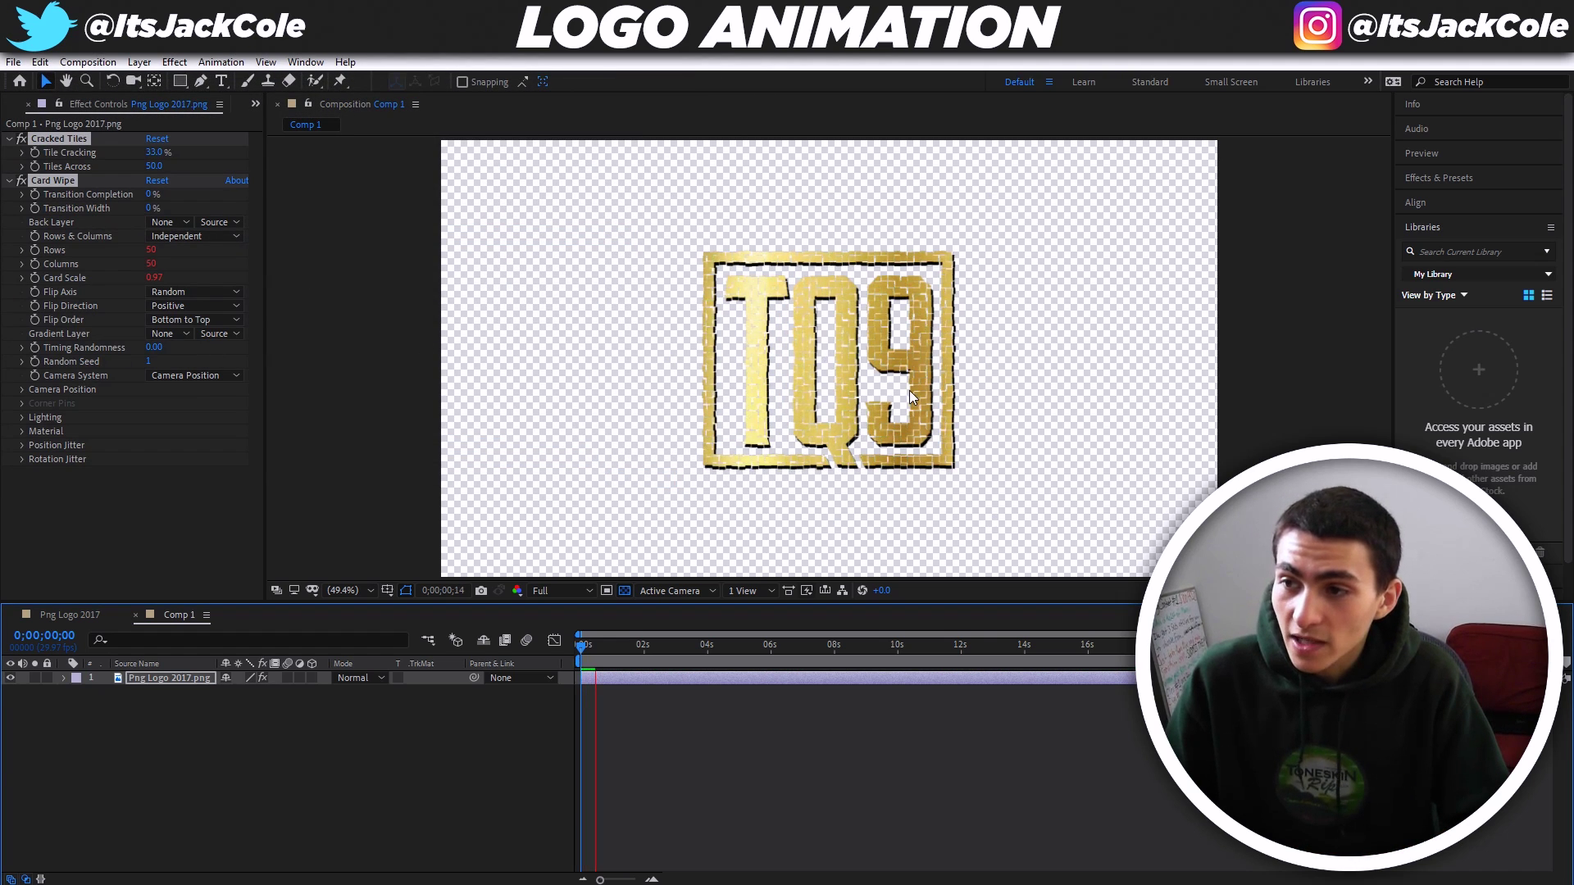
key("space")
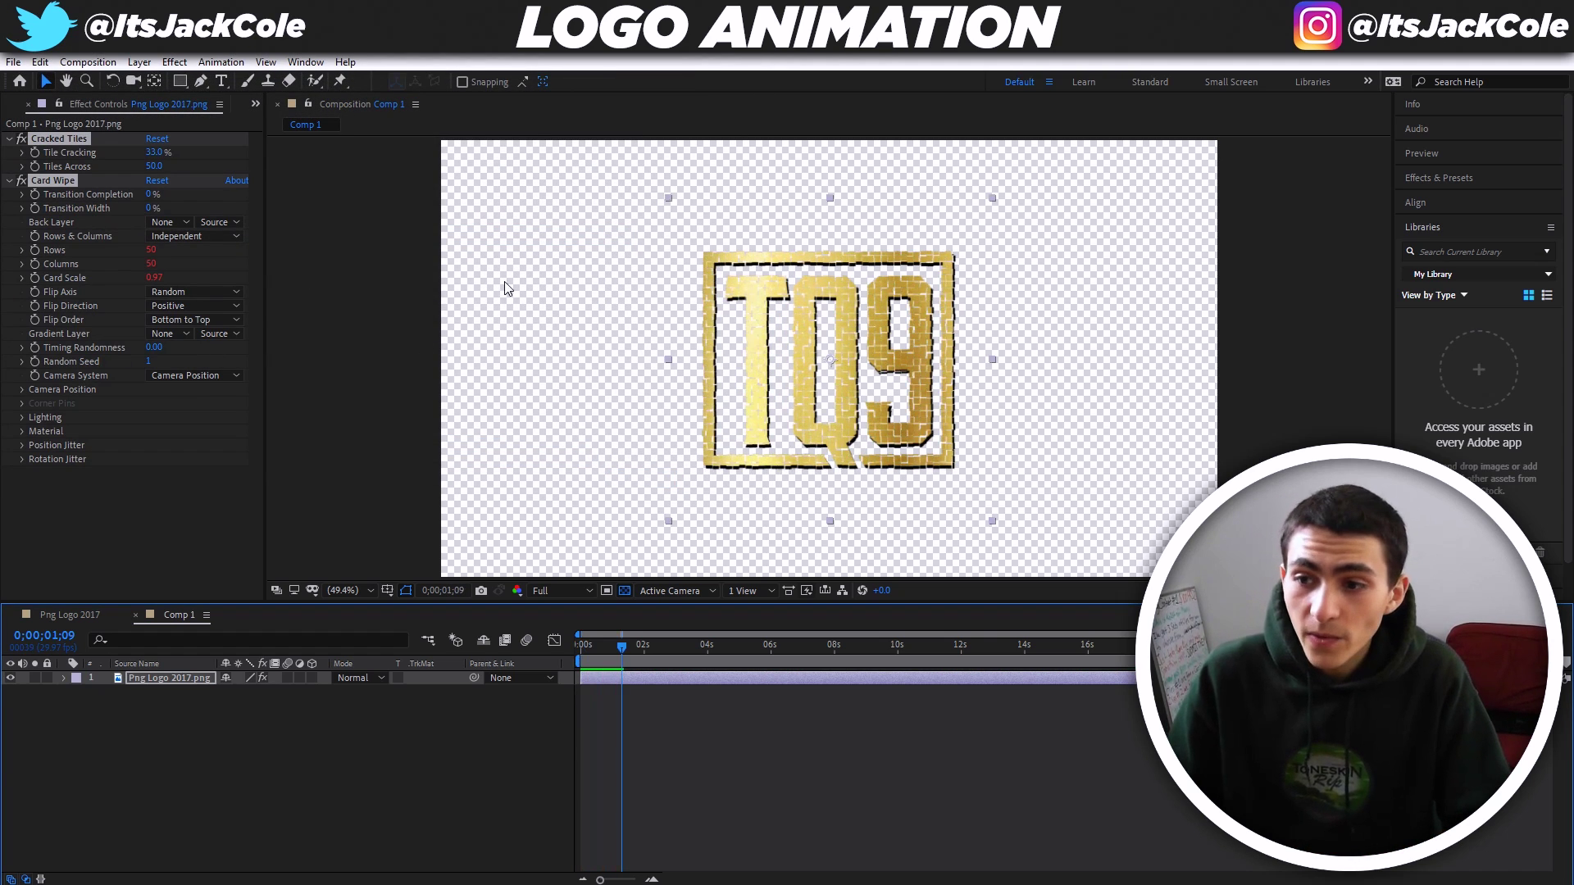
key("ctrl+z")
Delete the logo layer from Comp 1 and add Png Logo 2017.png to the centre of the composition again.
left_click(218, 62)
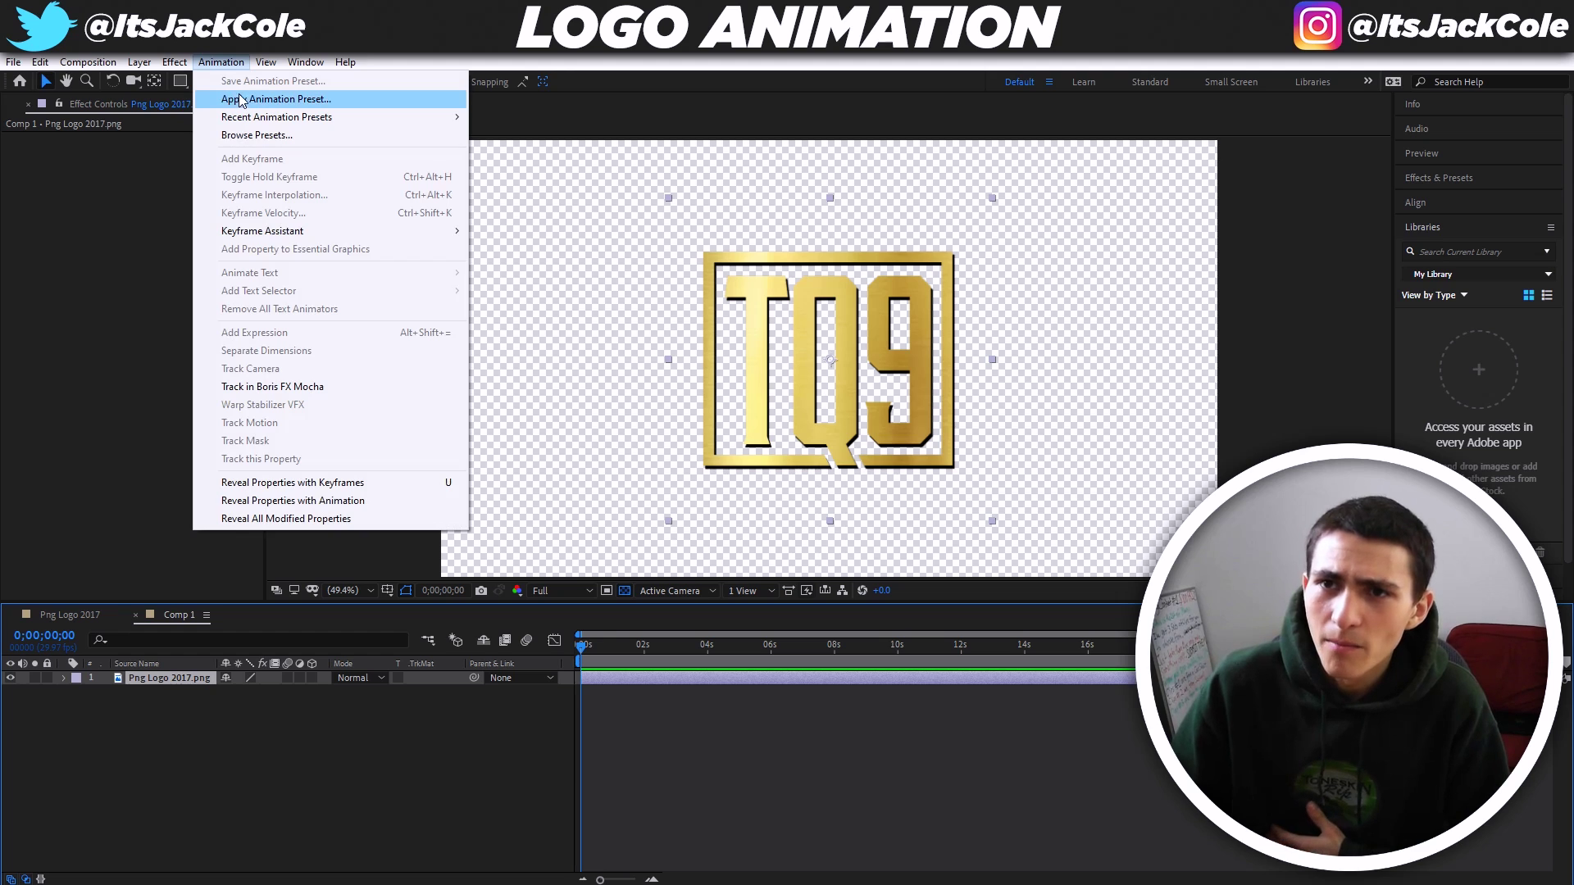
left_click(595, 679)
key("Delete")
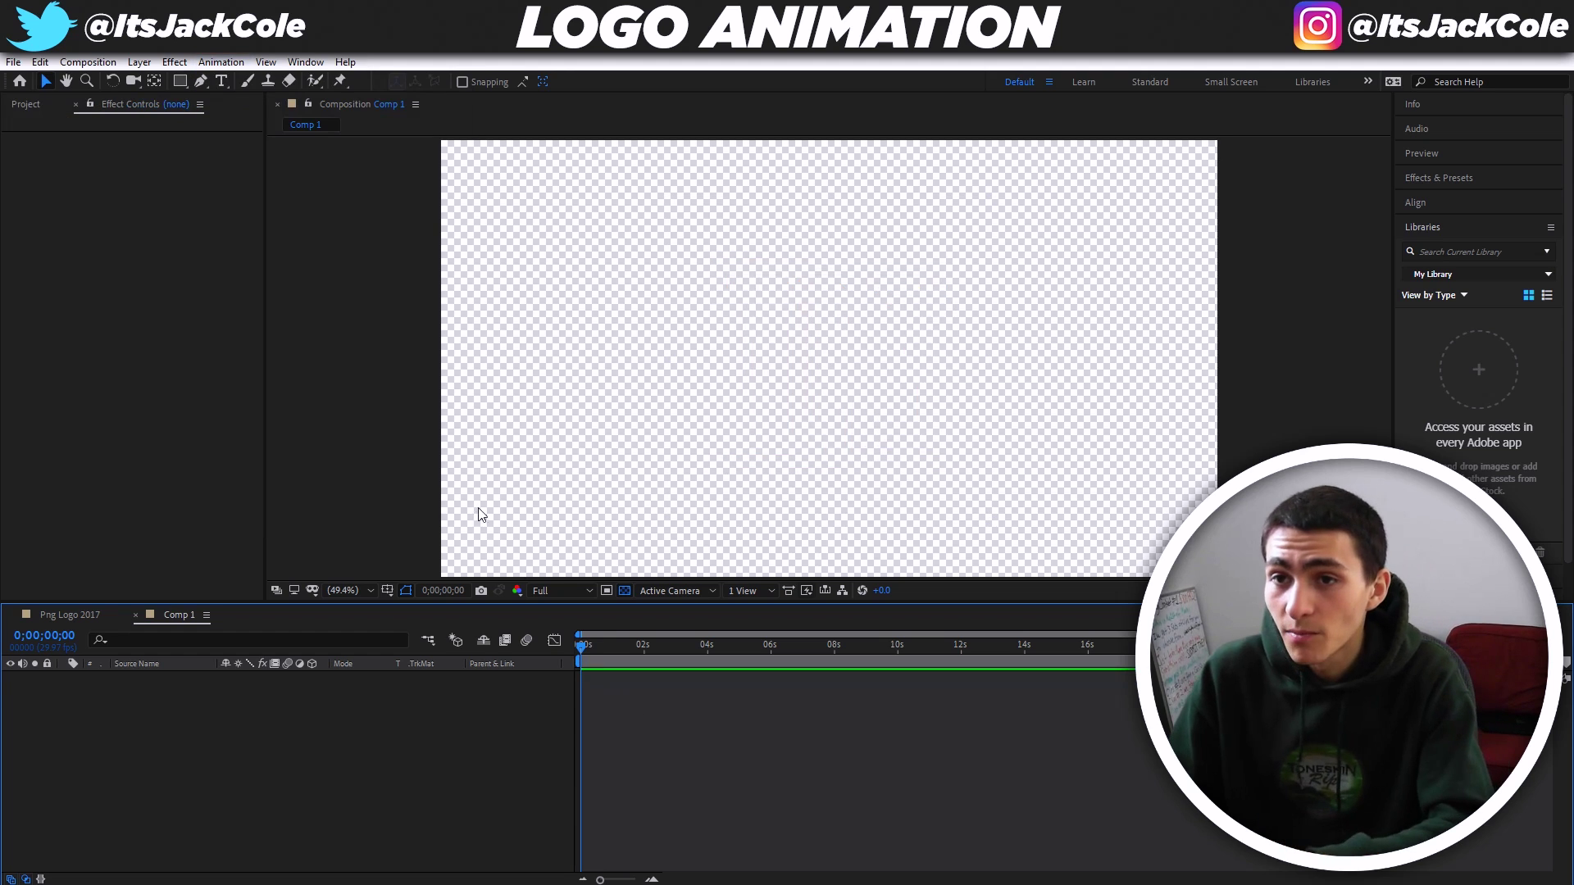
left_click(29, 104)
left_click_drag(77, 284, 832, 361)
Try out the Motion Registration Errors preset from the Image - Special Effects folder on the logo layer and undo it.
left_click(222, 62)
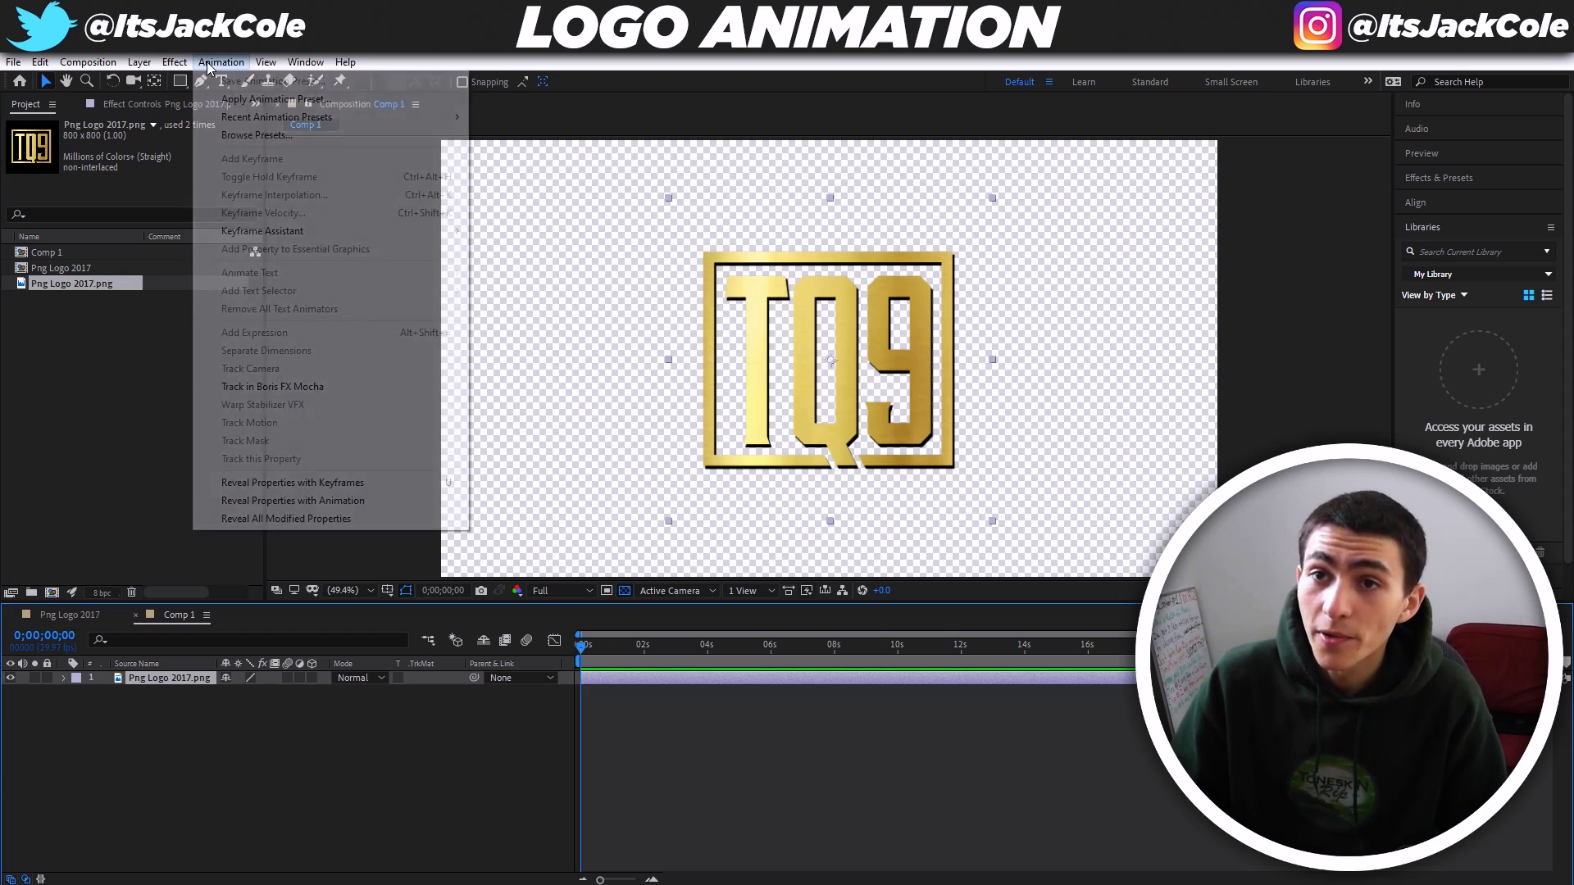
left_click(283, 102)
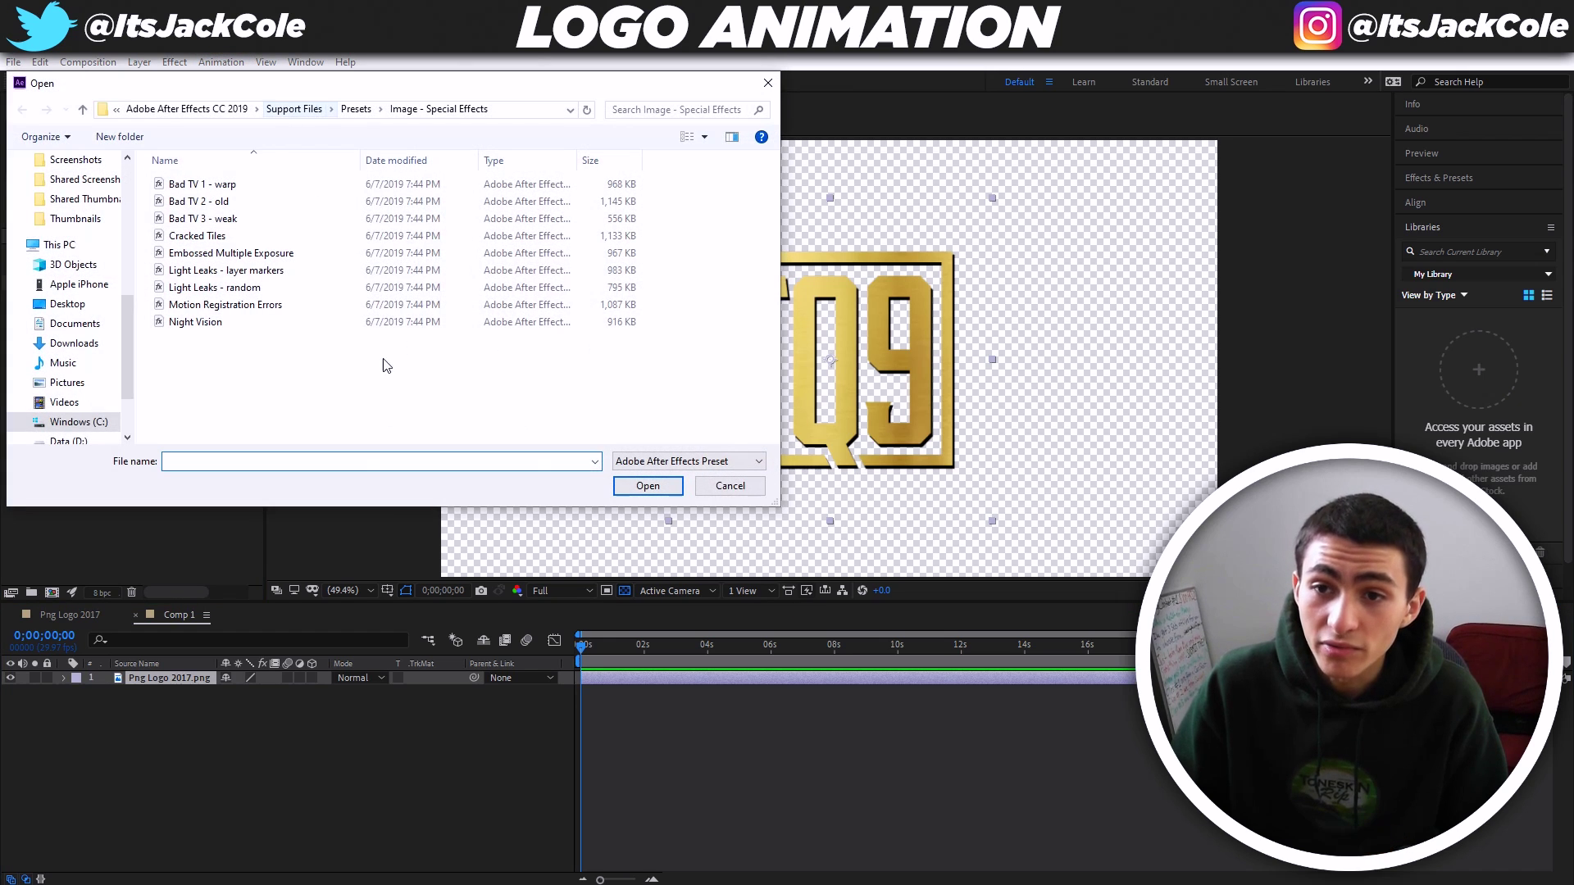
left_click(248, 306)
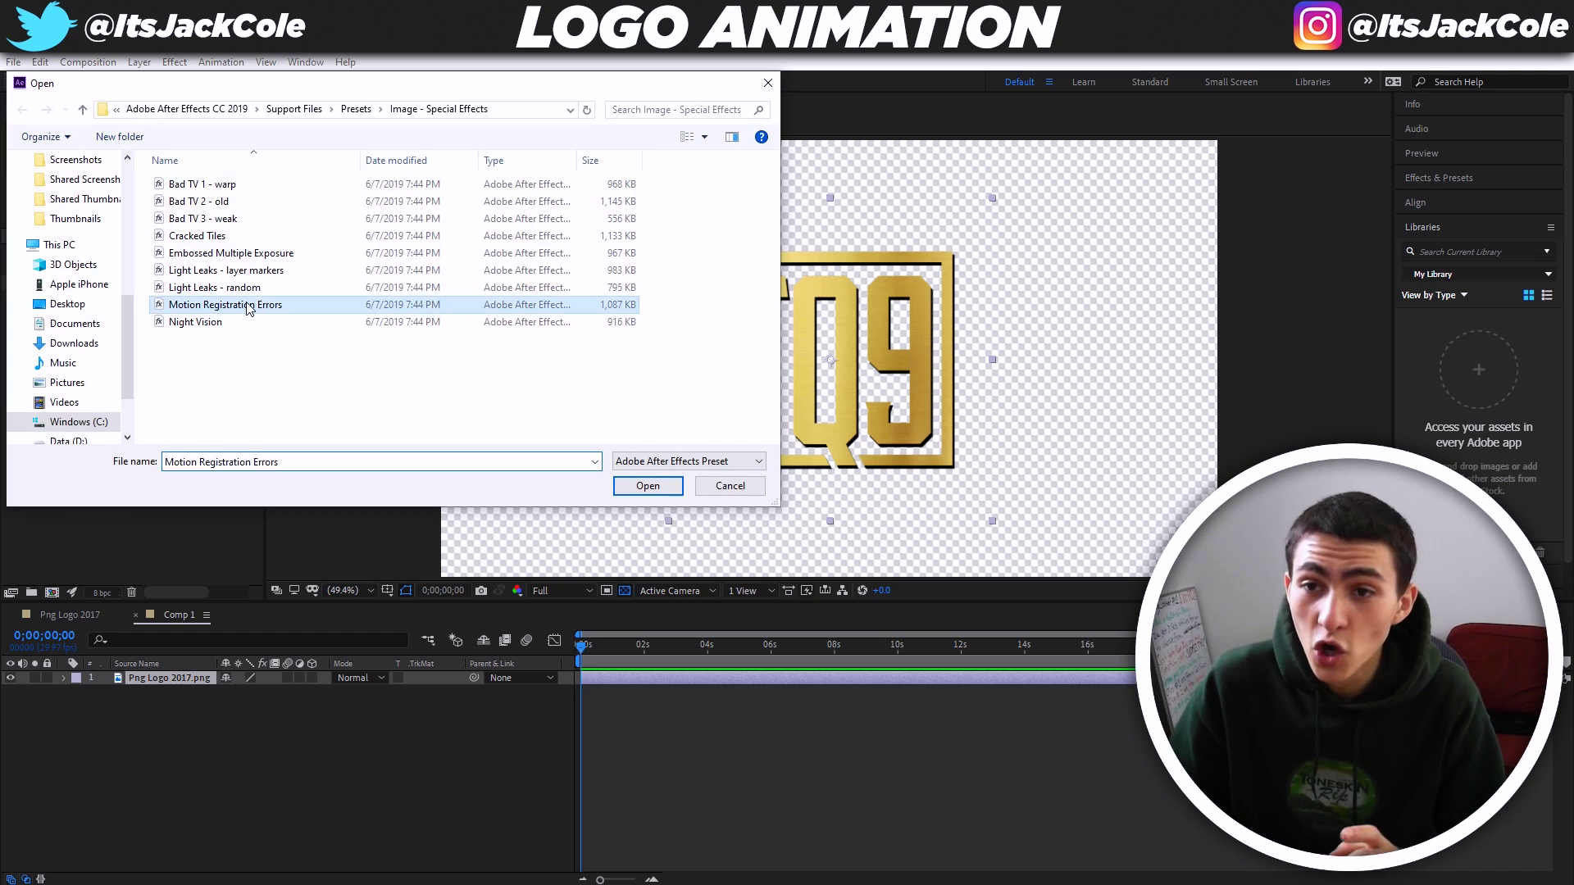
double_click(248, 305)
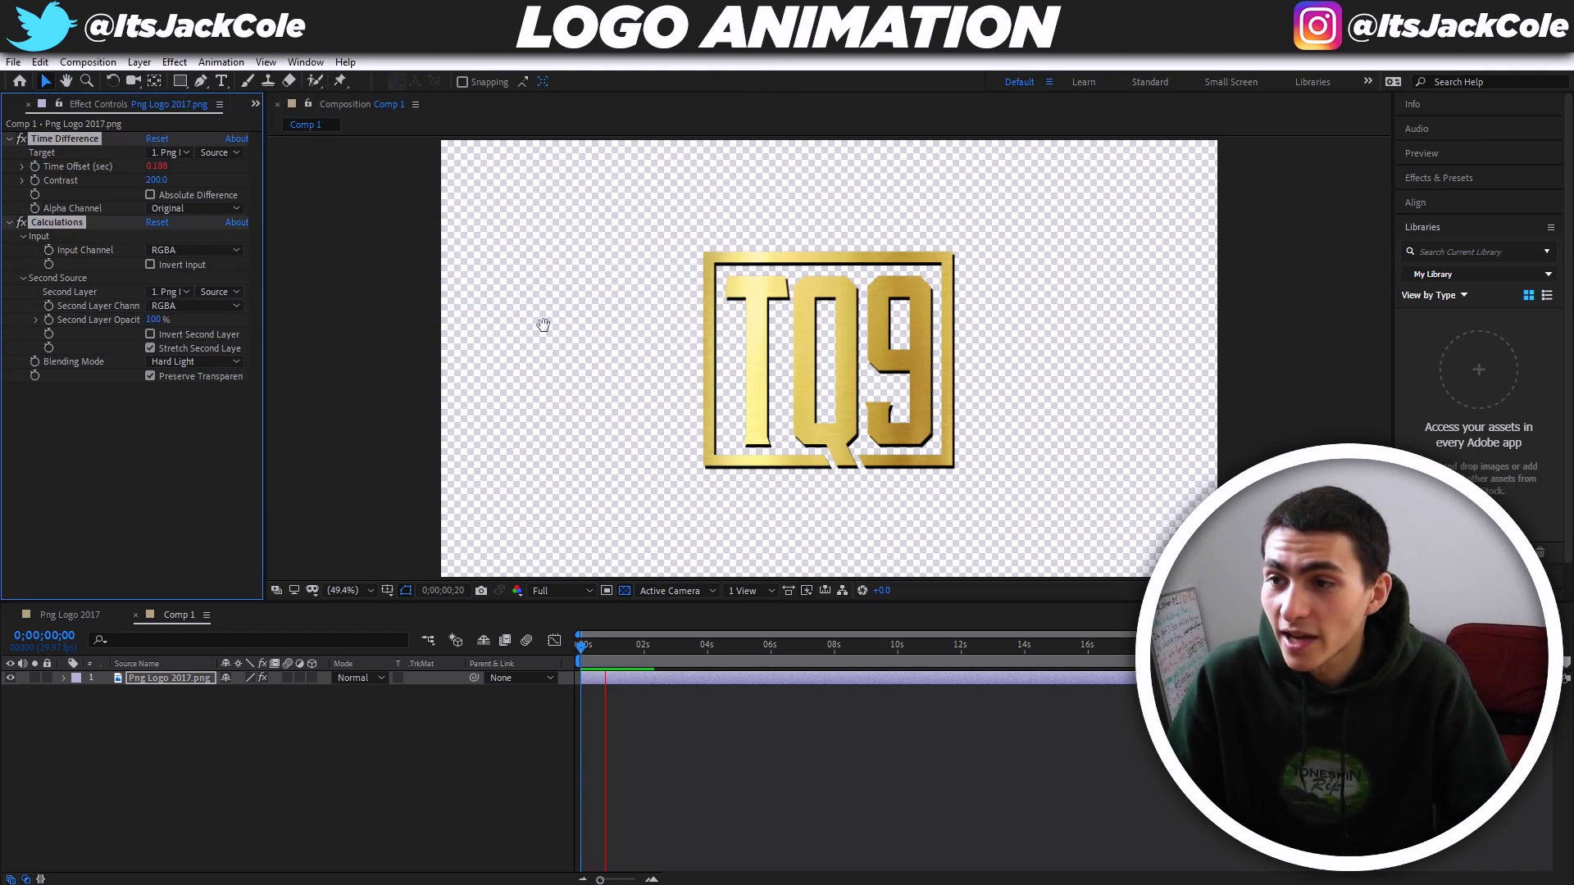
key("ctrl+z")
Try out the Night Vision preset on the logo layer and undo it after previewing.
left_click(220, 61)
left_click(246, 93)
left_click(237, 322)
double_click(237, 322)
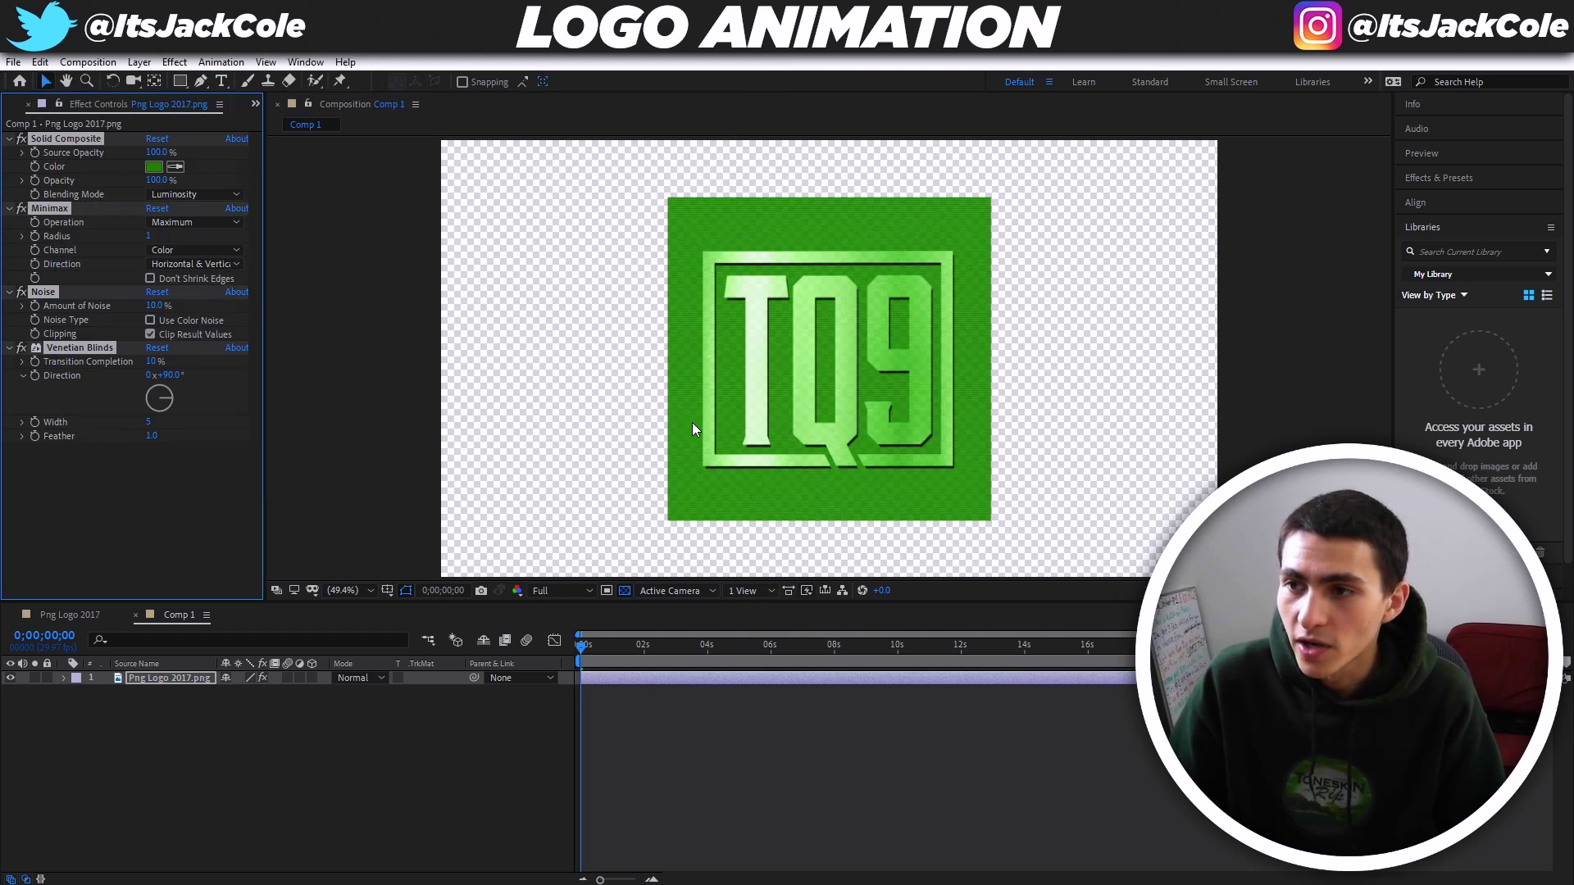
key("space")
key("ctrl+z")
left_click(620, 651)
Try out the Vignette Lighting preset from the Image - Creative folder on the logo layer and undo it after previewing.
left_click(220, 62)
left_click(271, 99)
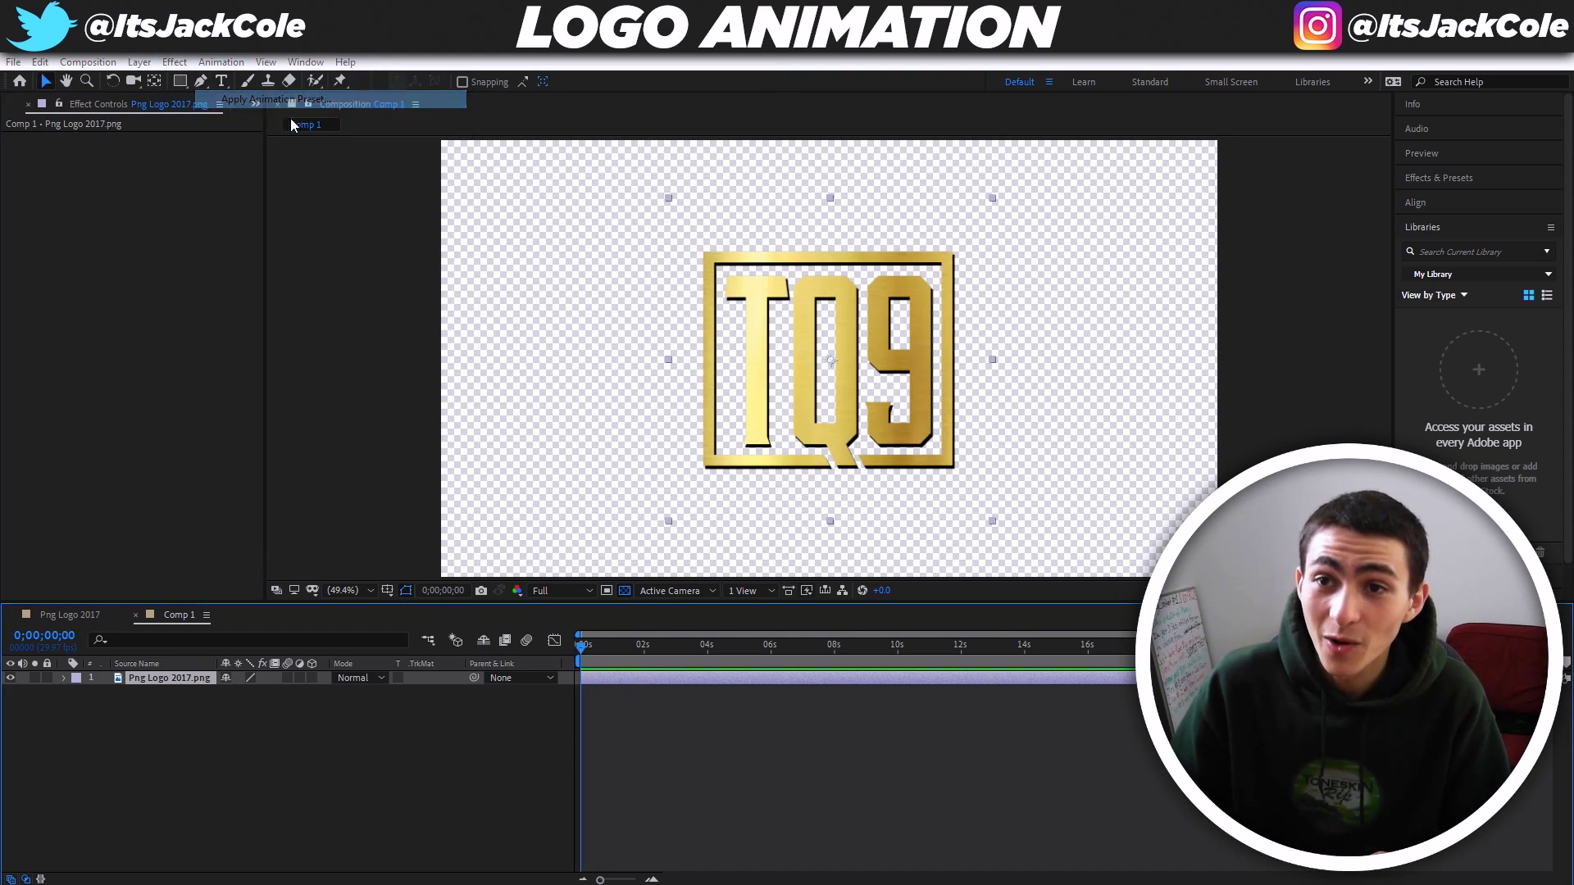
left_click(357, 110)
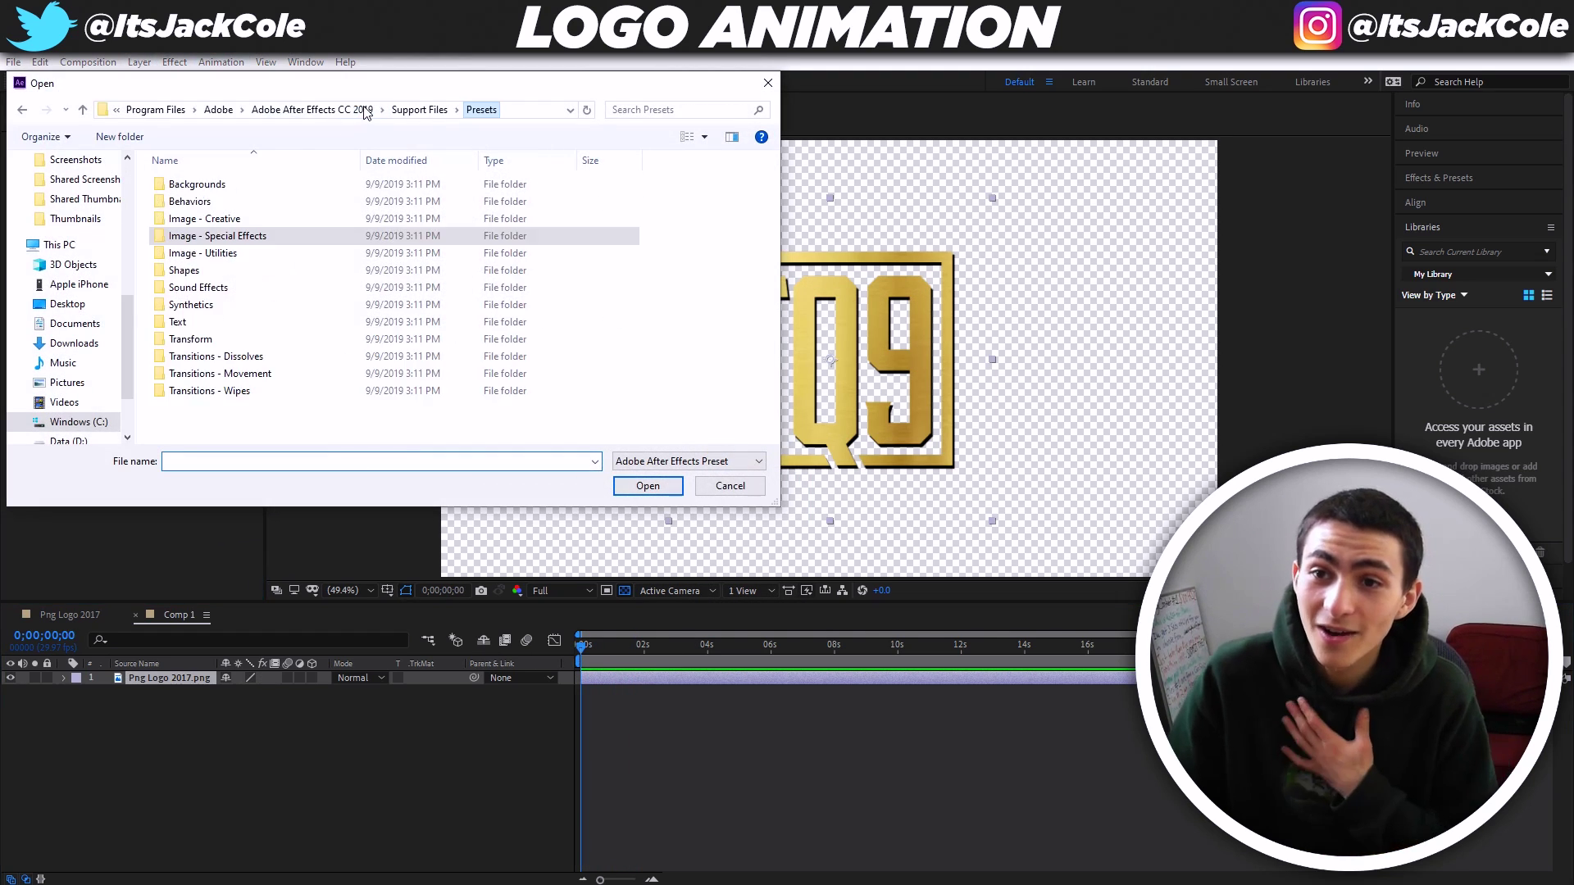
double_click(237, 219)
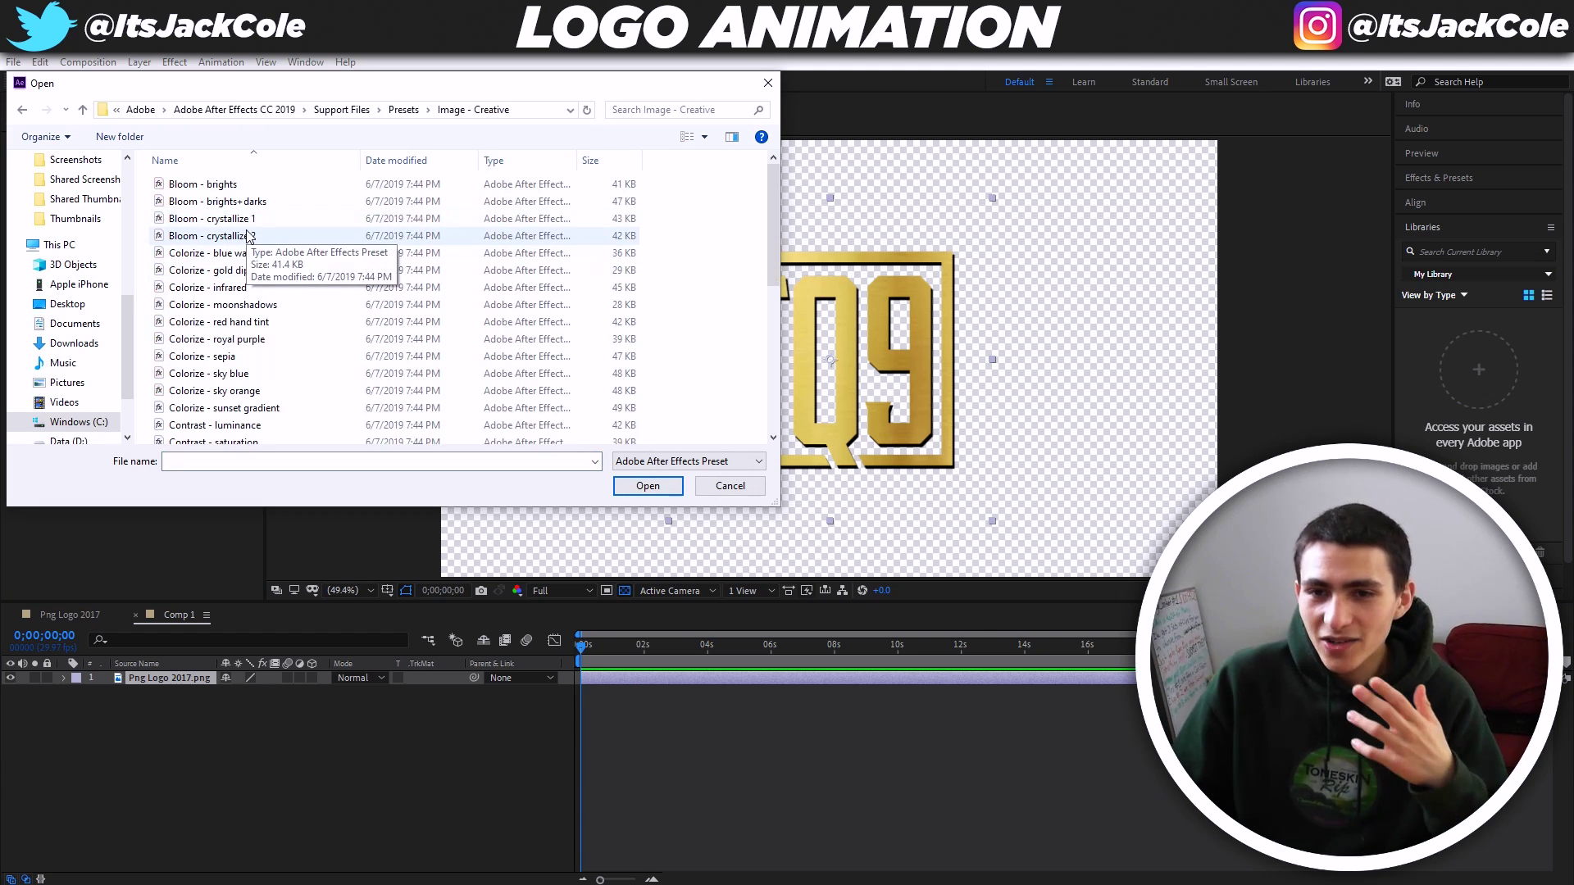
scroll(268, 393, "down", 8)
double_click(206, 435)
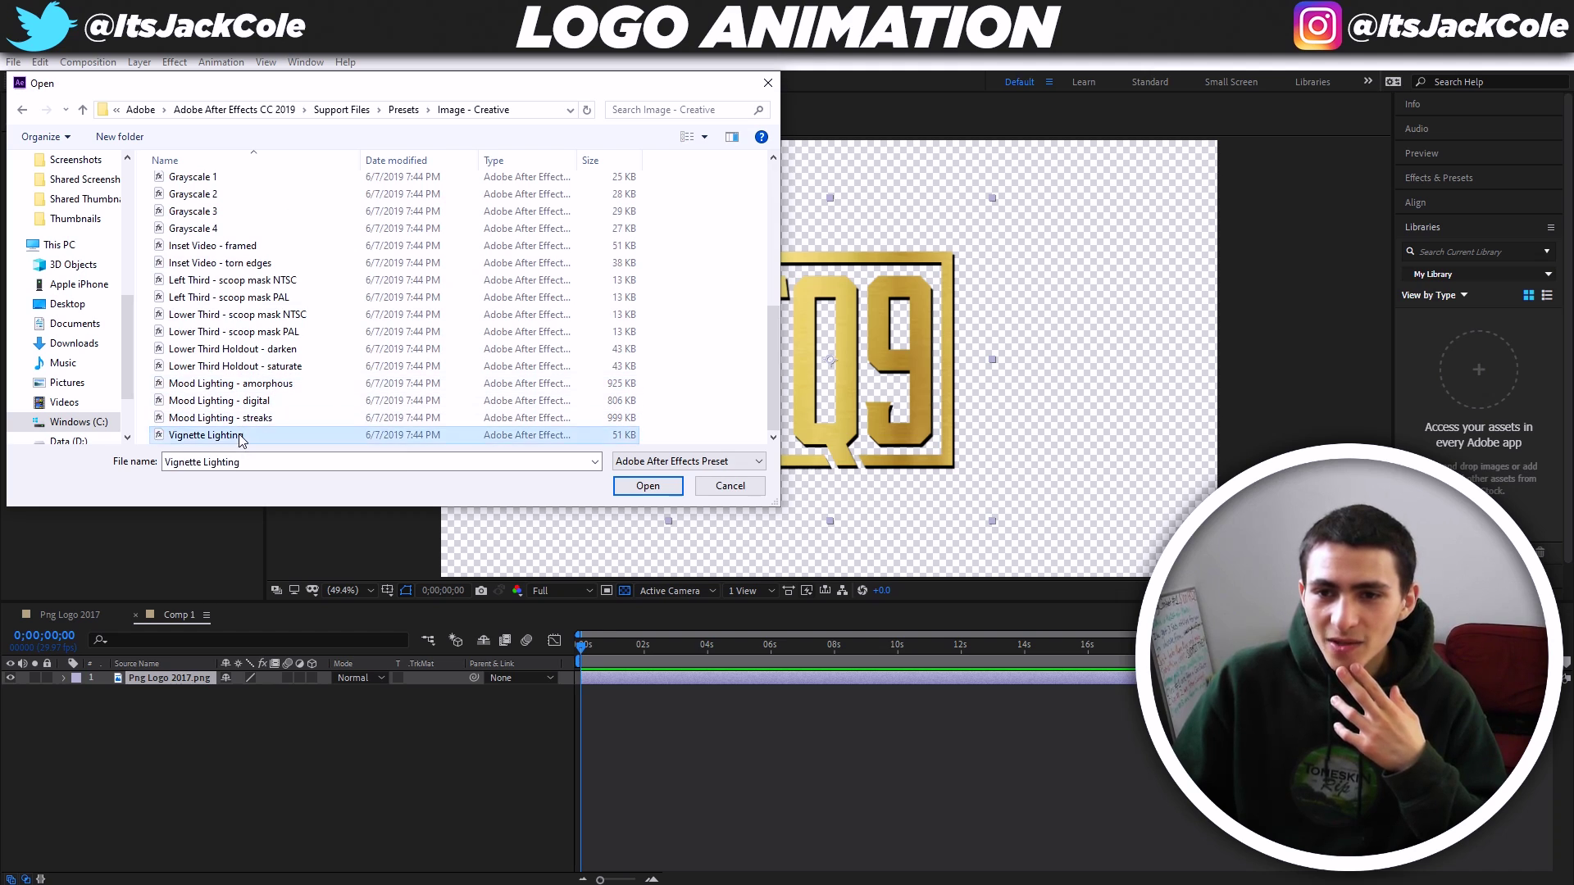
key("space")
key("ctrl+z")
Try out the Separate XYZ Position preset from the Transform folder on the logo layer and undo it.
left_click(221, 63)
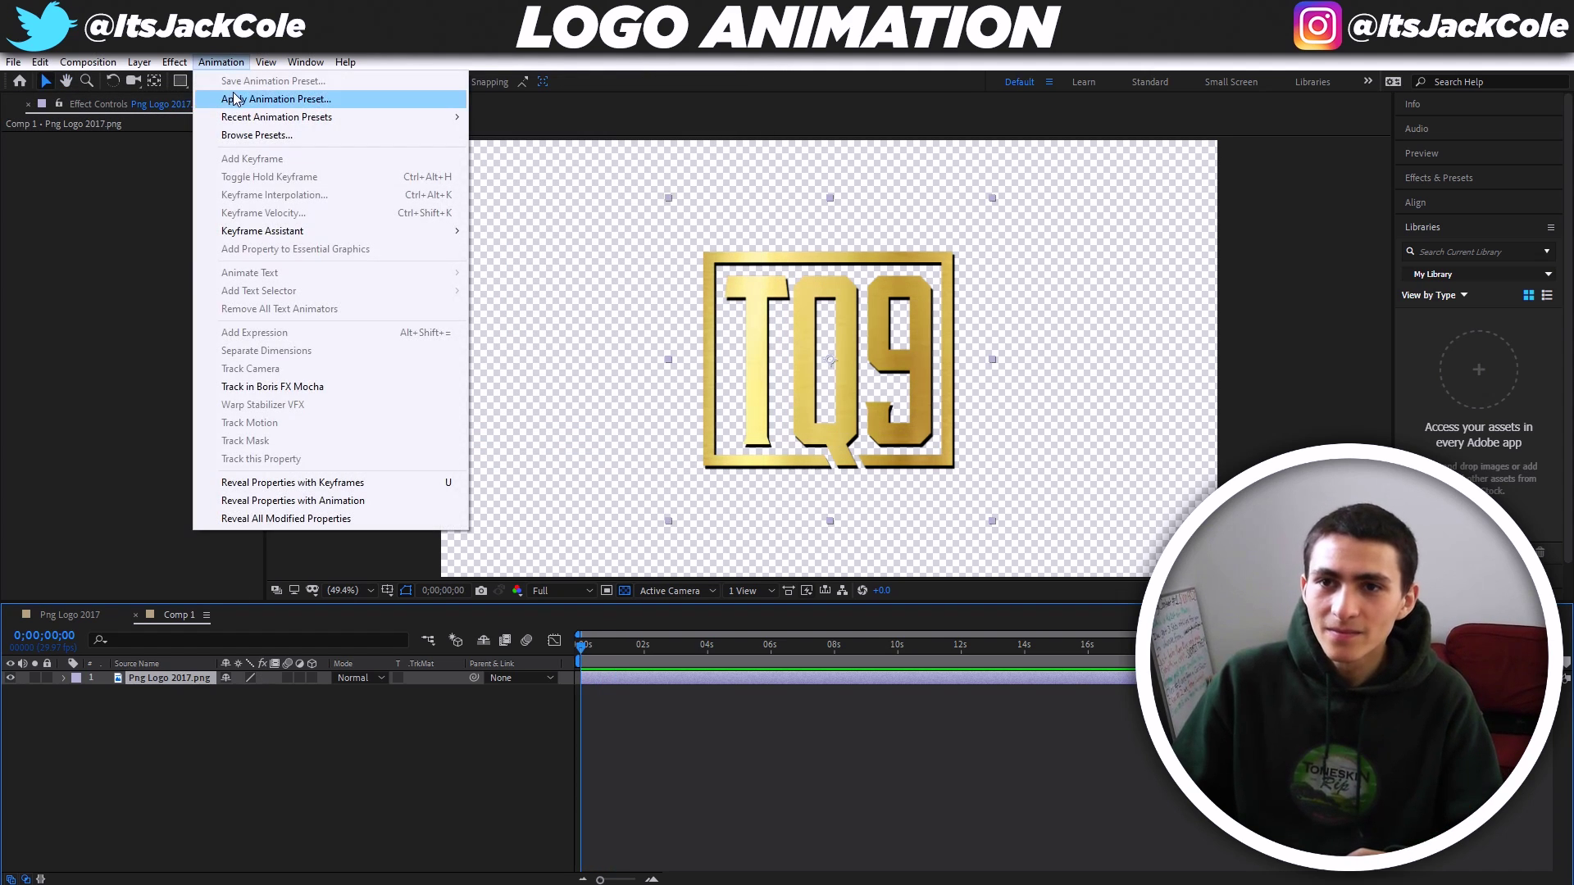
left_click(236, 99)
left_click(404, 109)
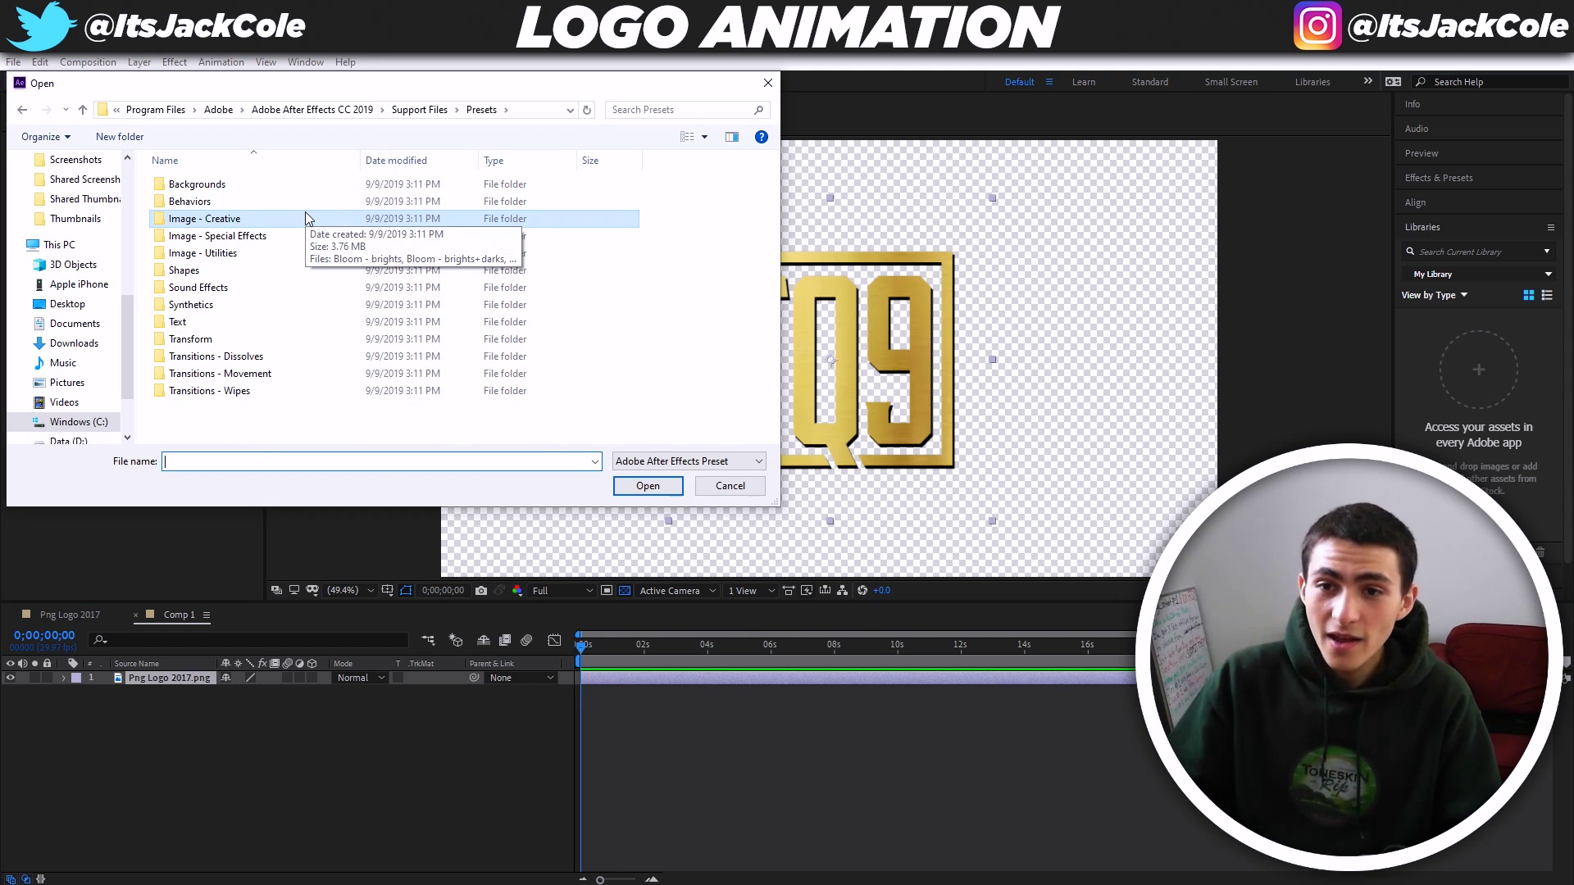
double_click(369, 339)
left_click(300, 189)
double_click(300, 188)
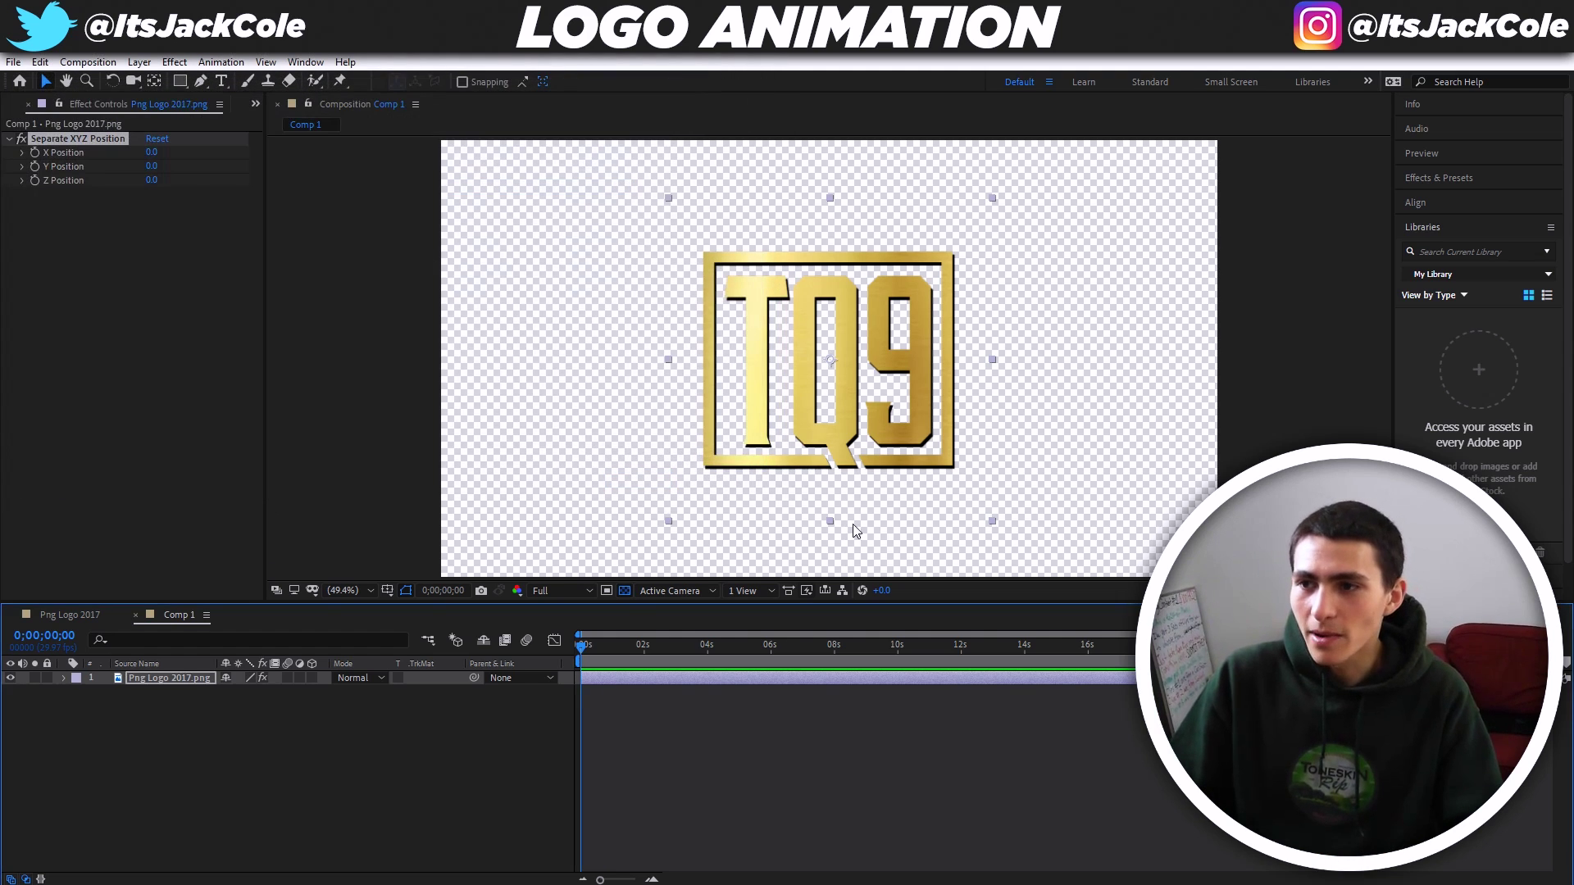
key("Home")
key("ctrl+z")
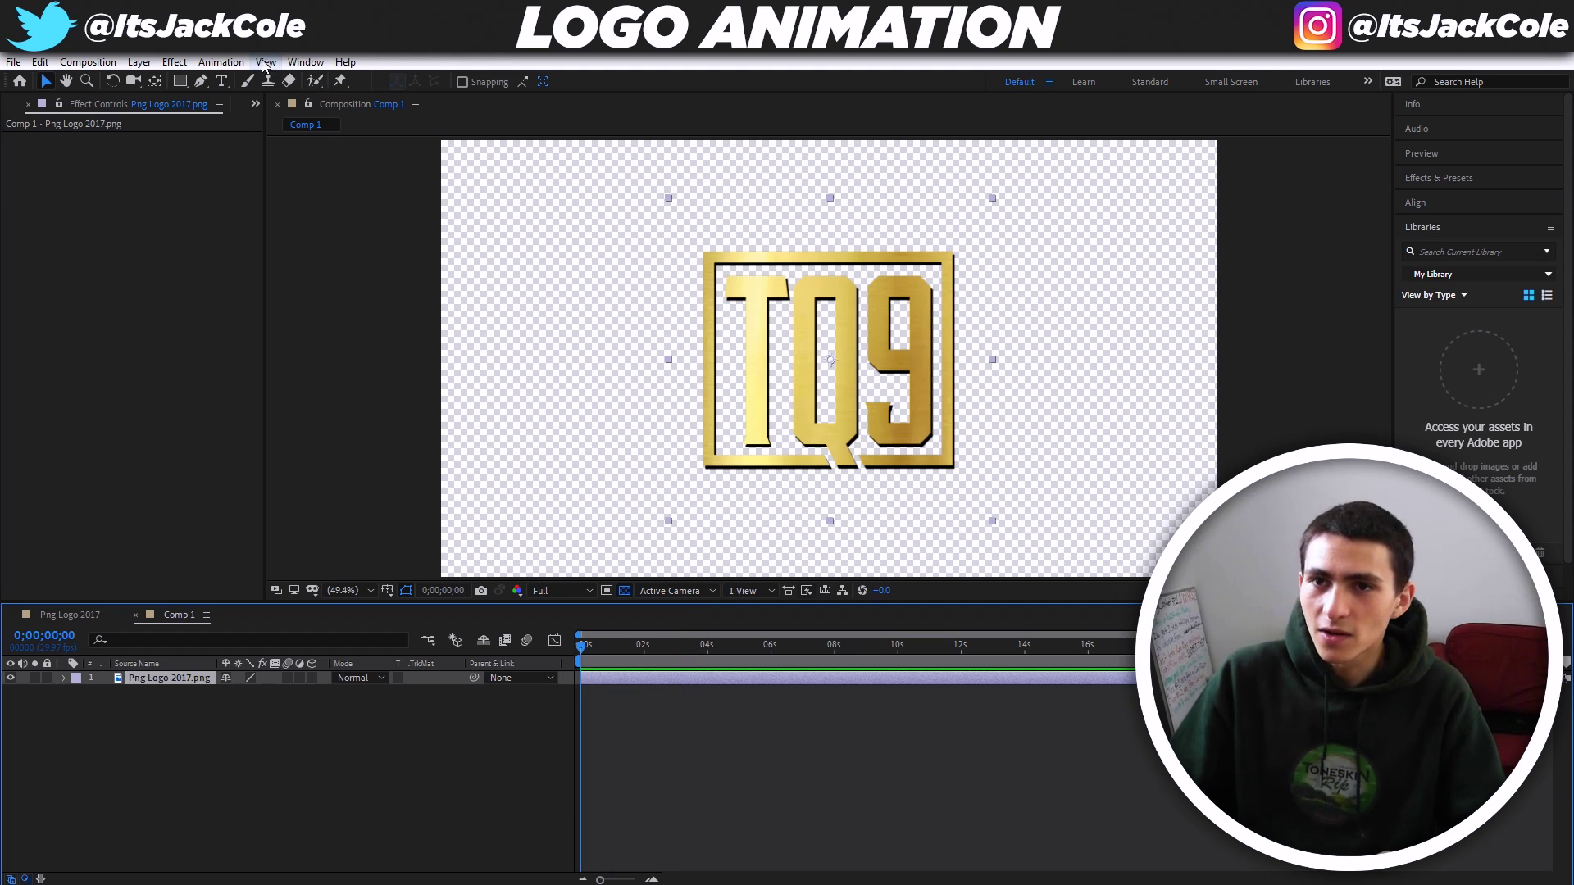
Try out a block dissolve preset from the Transitions - Dissolves folder on the logo layer and undo it.
left_click(222, 62)
left_click(246, 95)
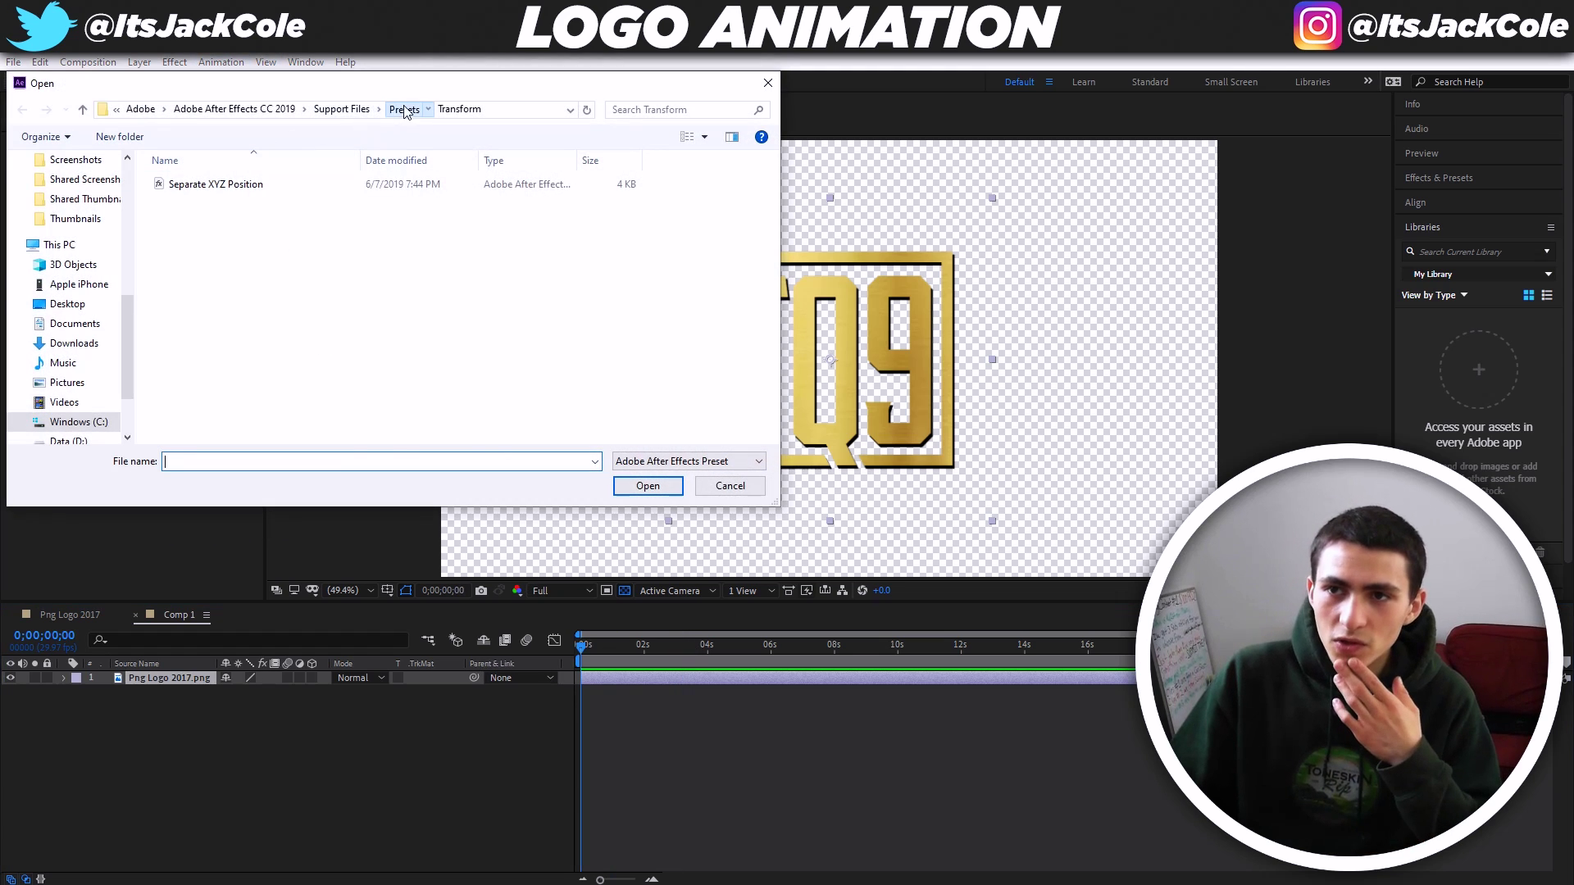
left_click(404, 111)
double_click(317, 357)
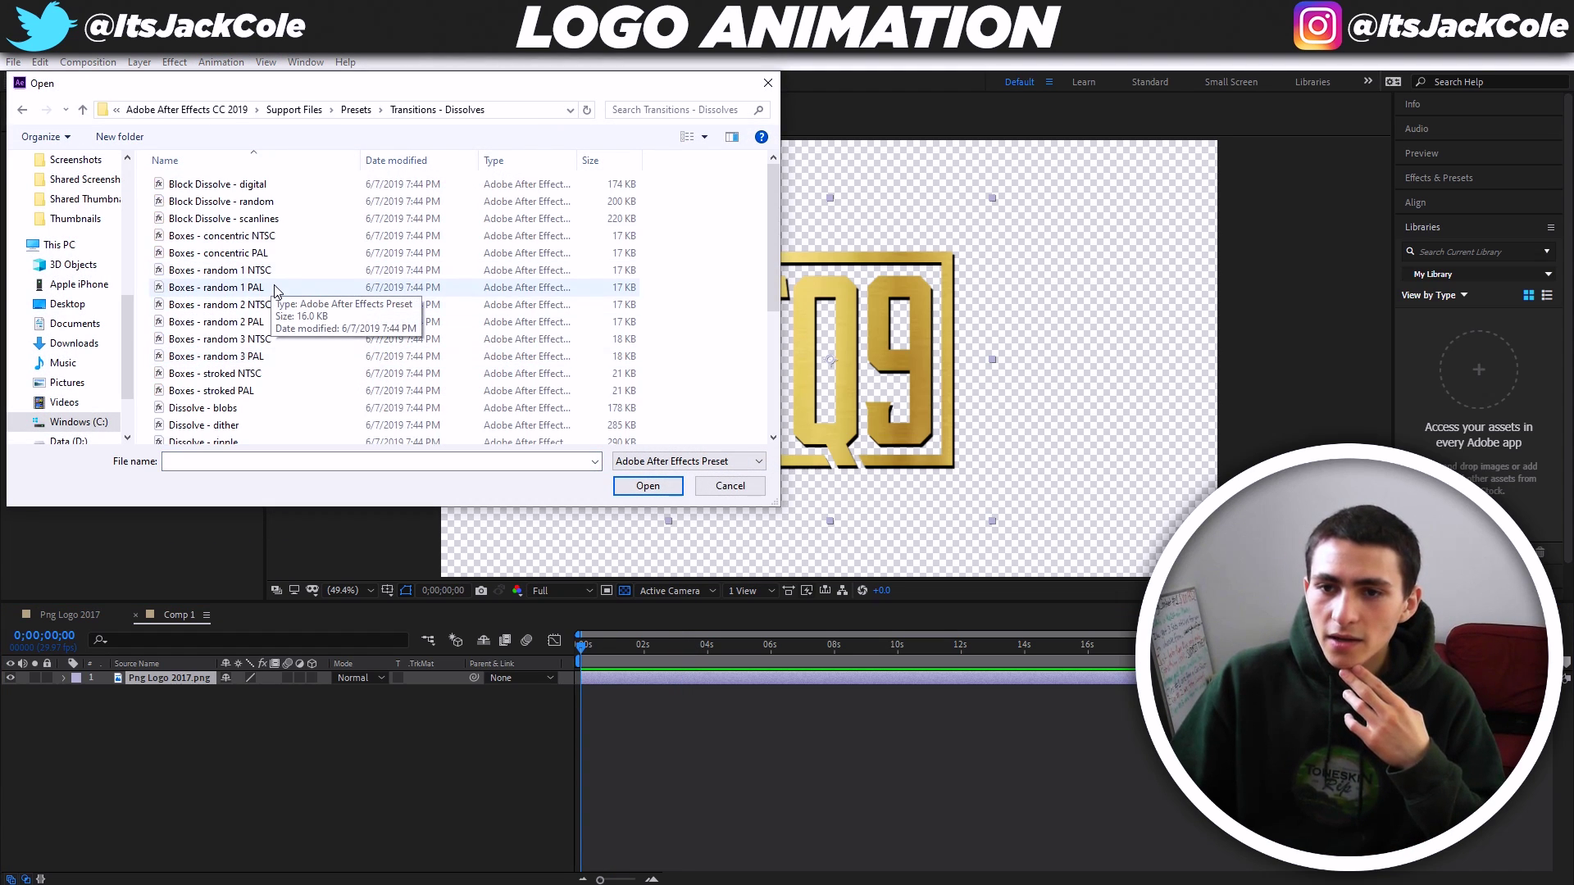
double_click(205, 408)
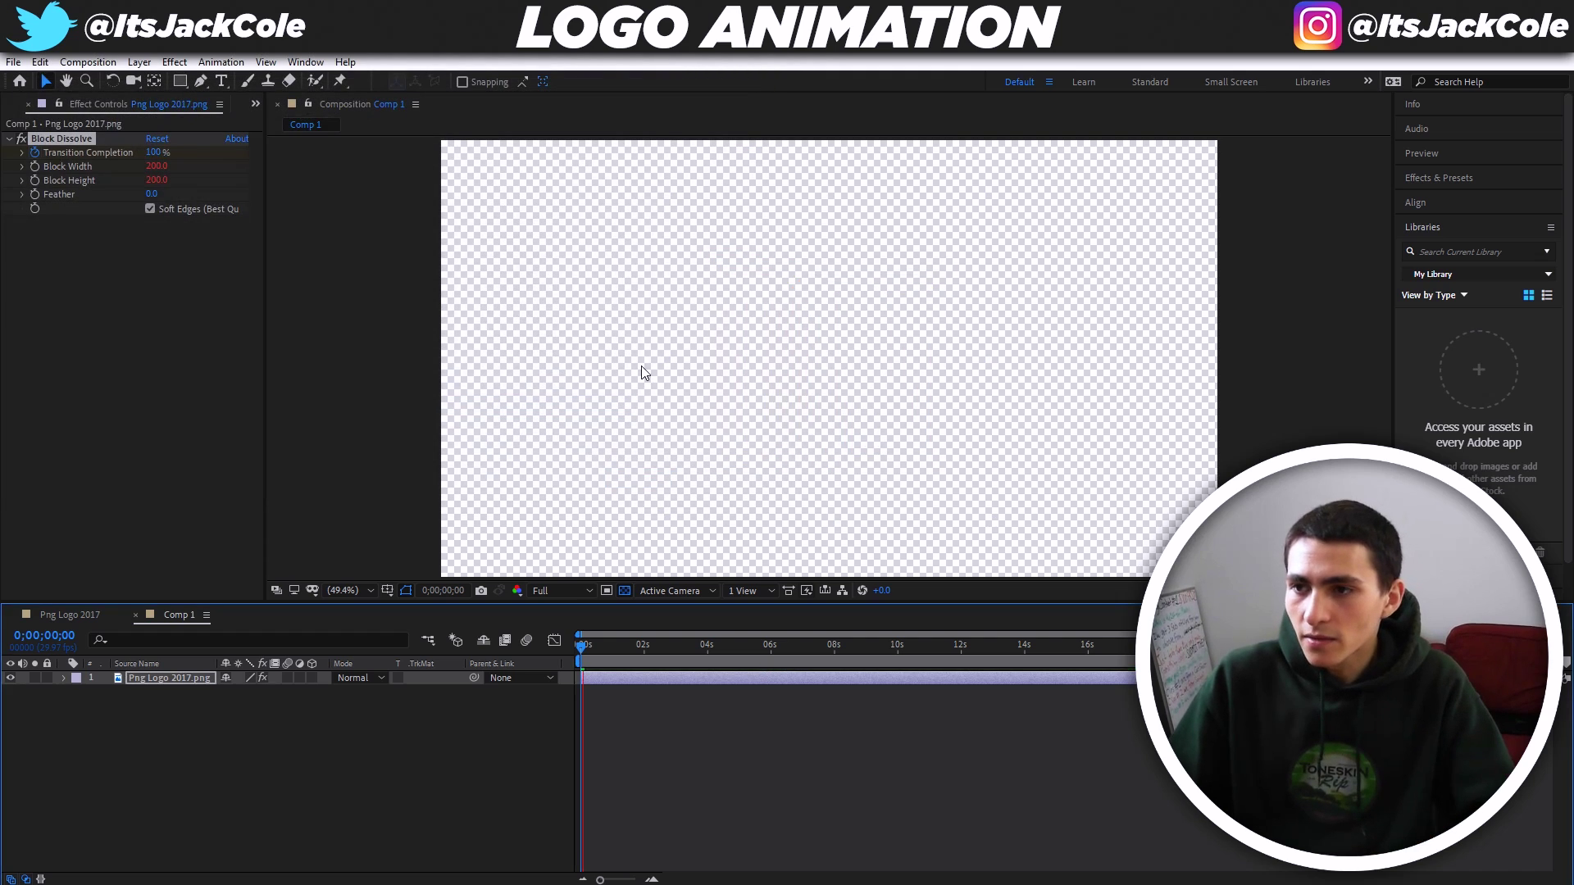
key("ctrl+z")
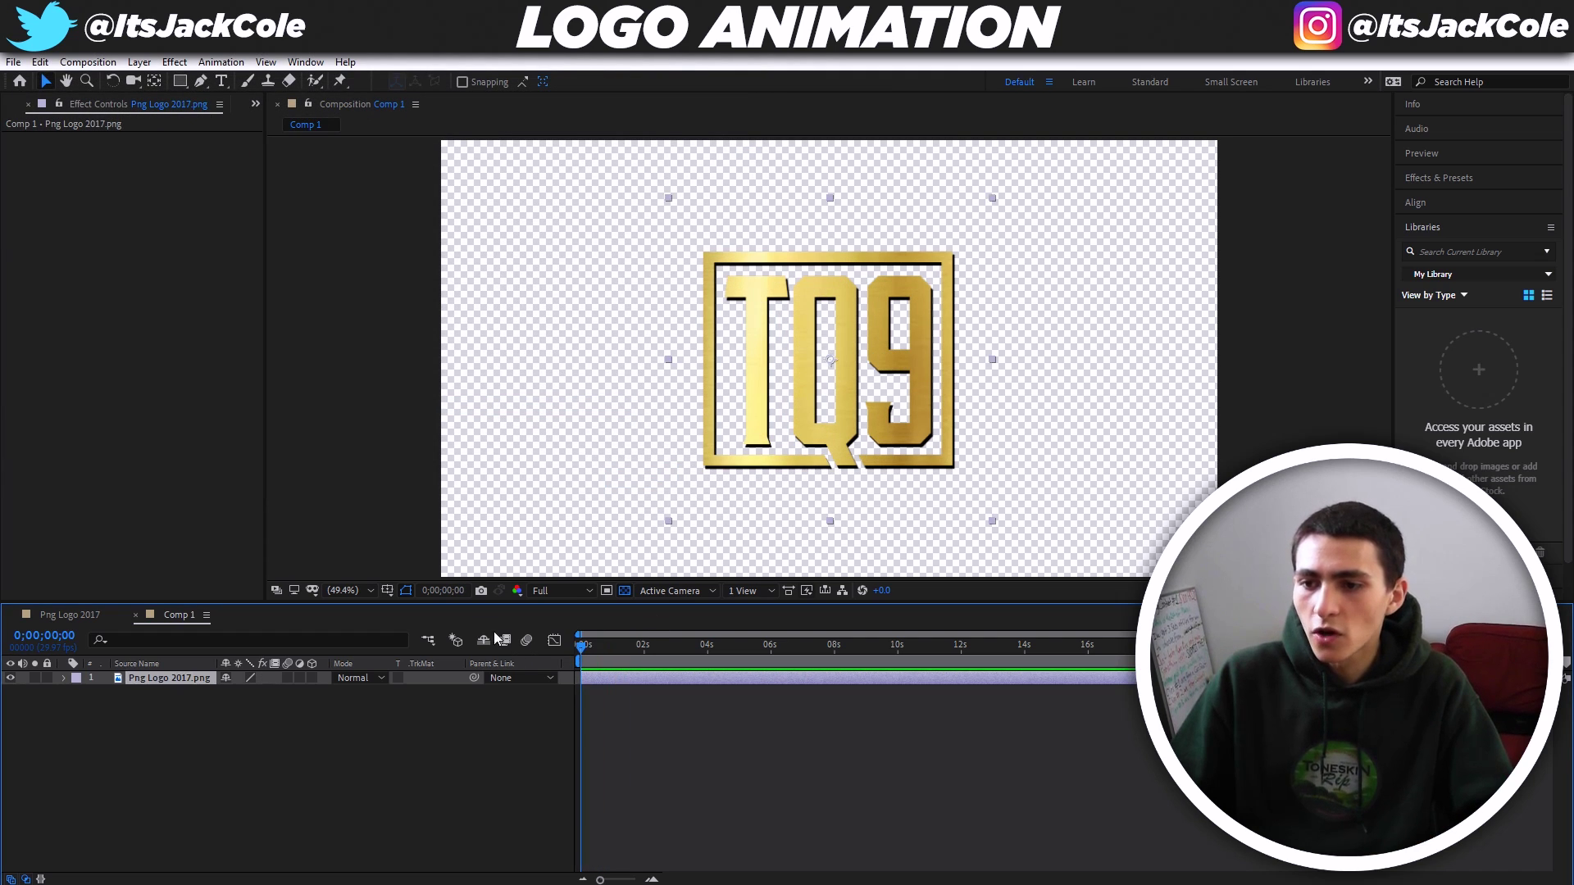
Try out a mask fade preset from the Transitions - Dissolves folder on the logo layer and undo it after previewing.
left_click(232, 66)
left_click(263, 99)
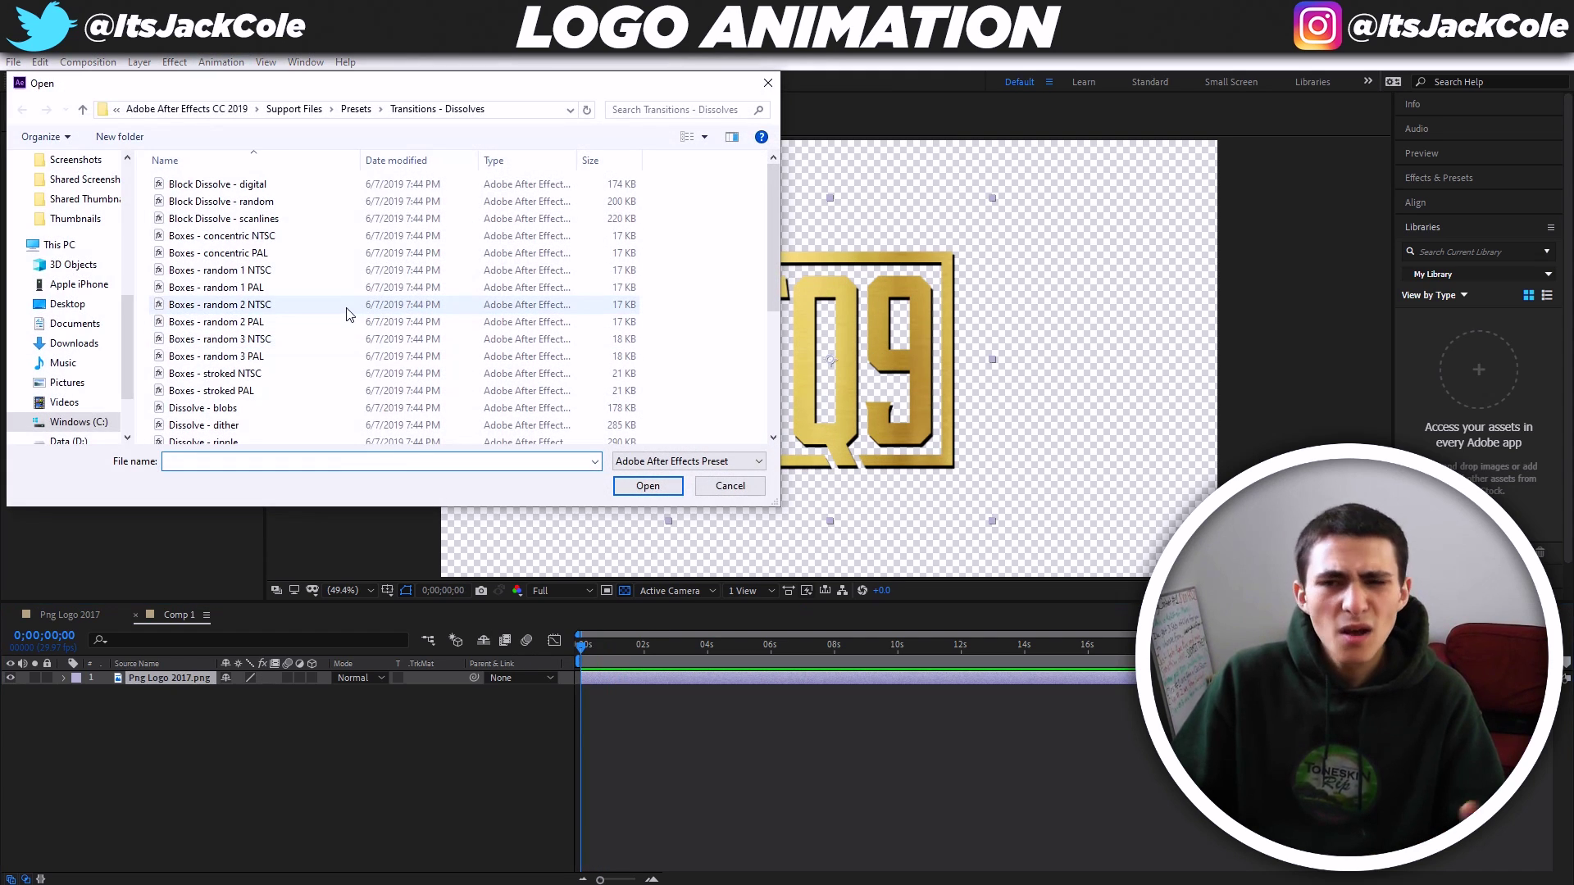
scroll(346, 312, "down", 4)
left_click(261, 351)
double_click(260, 351)
key("space")
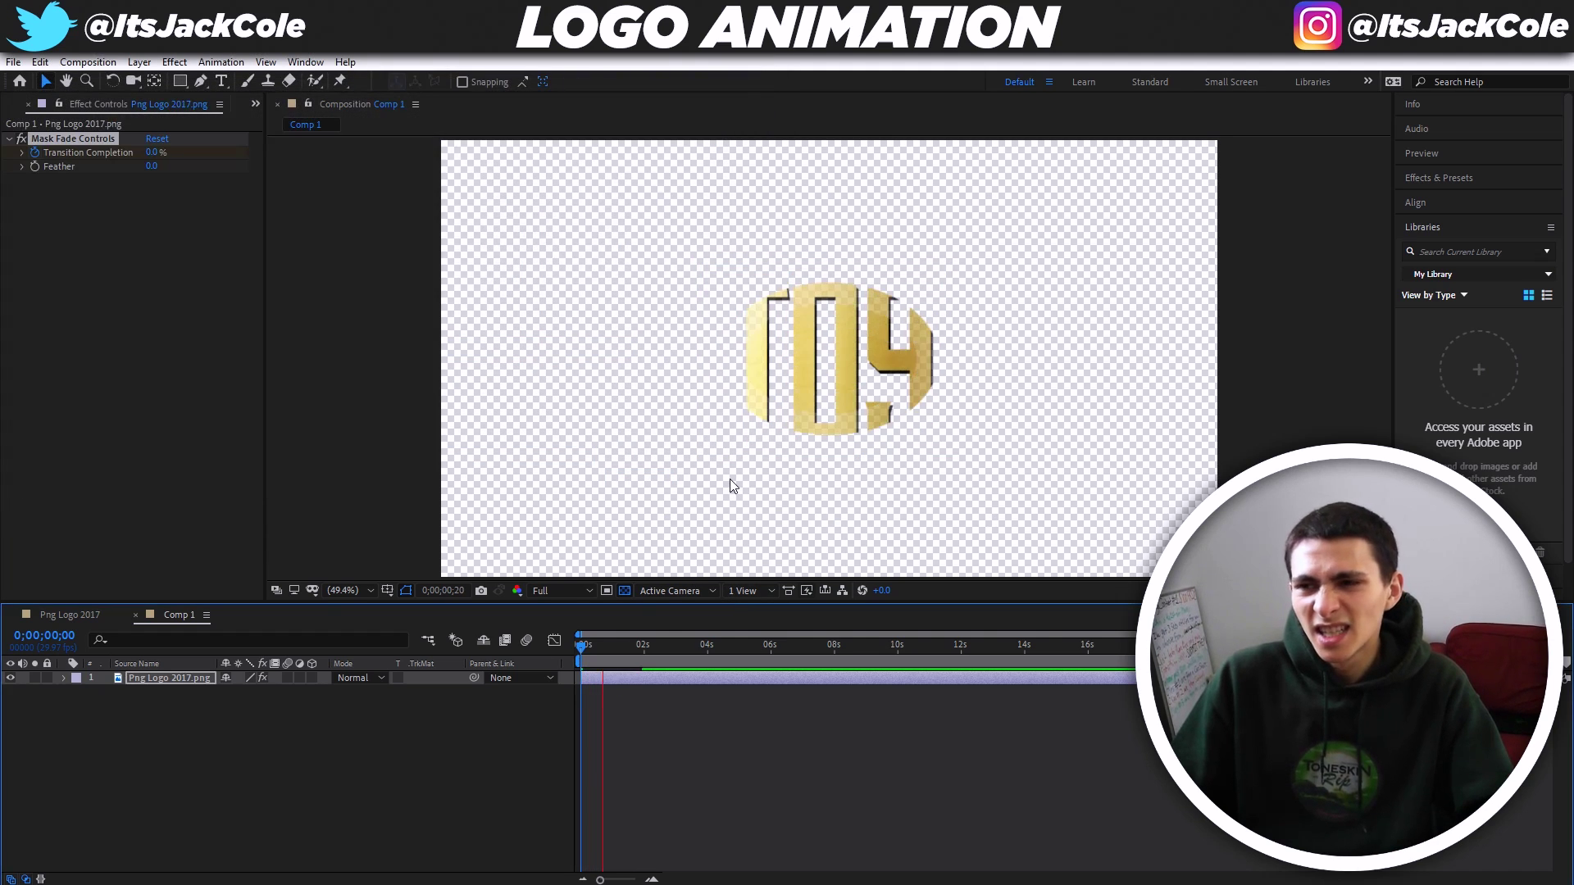
key("ctrl+z")
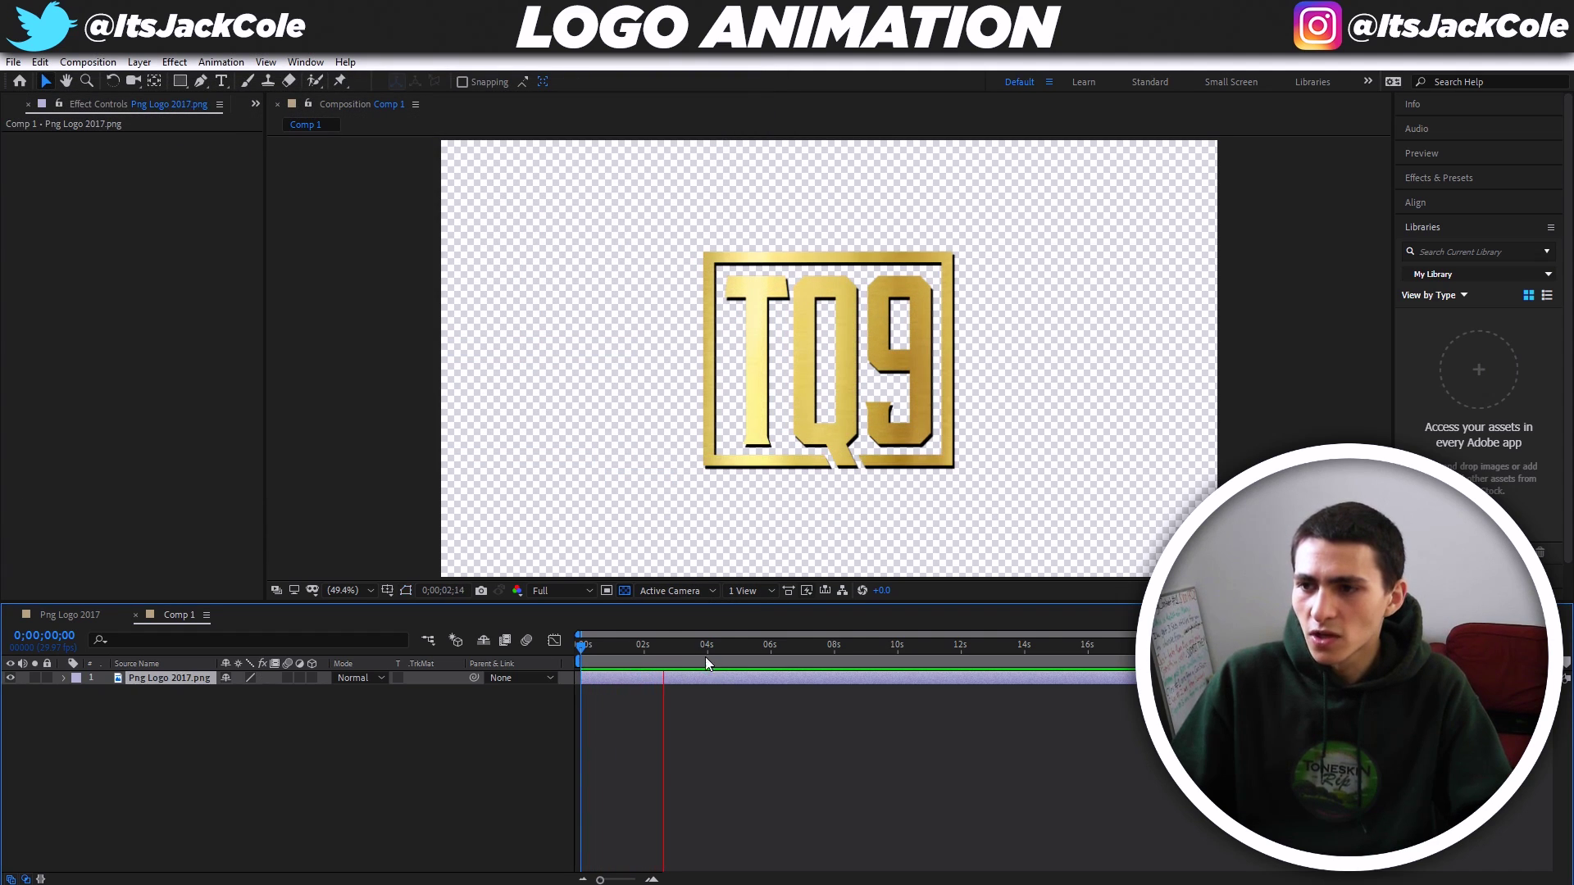
Try out the Zoom - spiral preset from the Transitions - Movement folder on the logo layer, preview it and undo it.
key("Home")
left_click(221, 62)
left_click(264, 102)
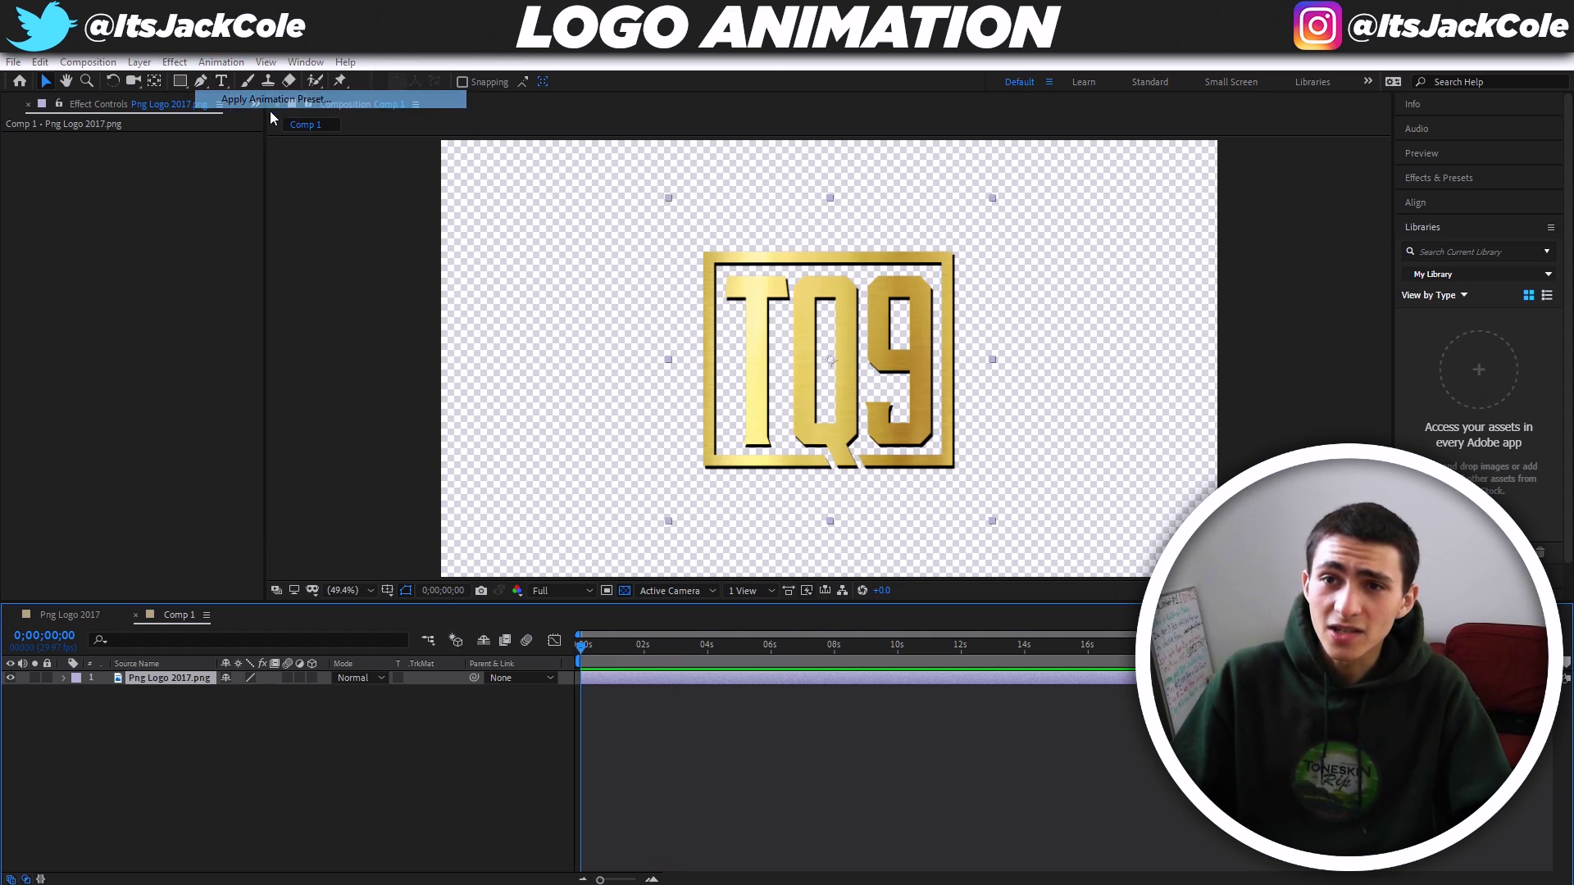
left_click(357, 109)
double_click(213, 355)
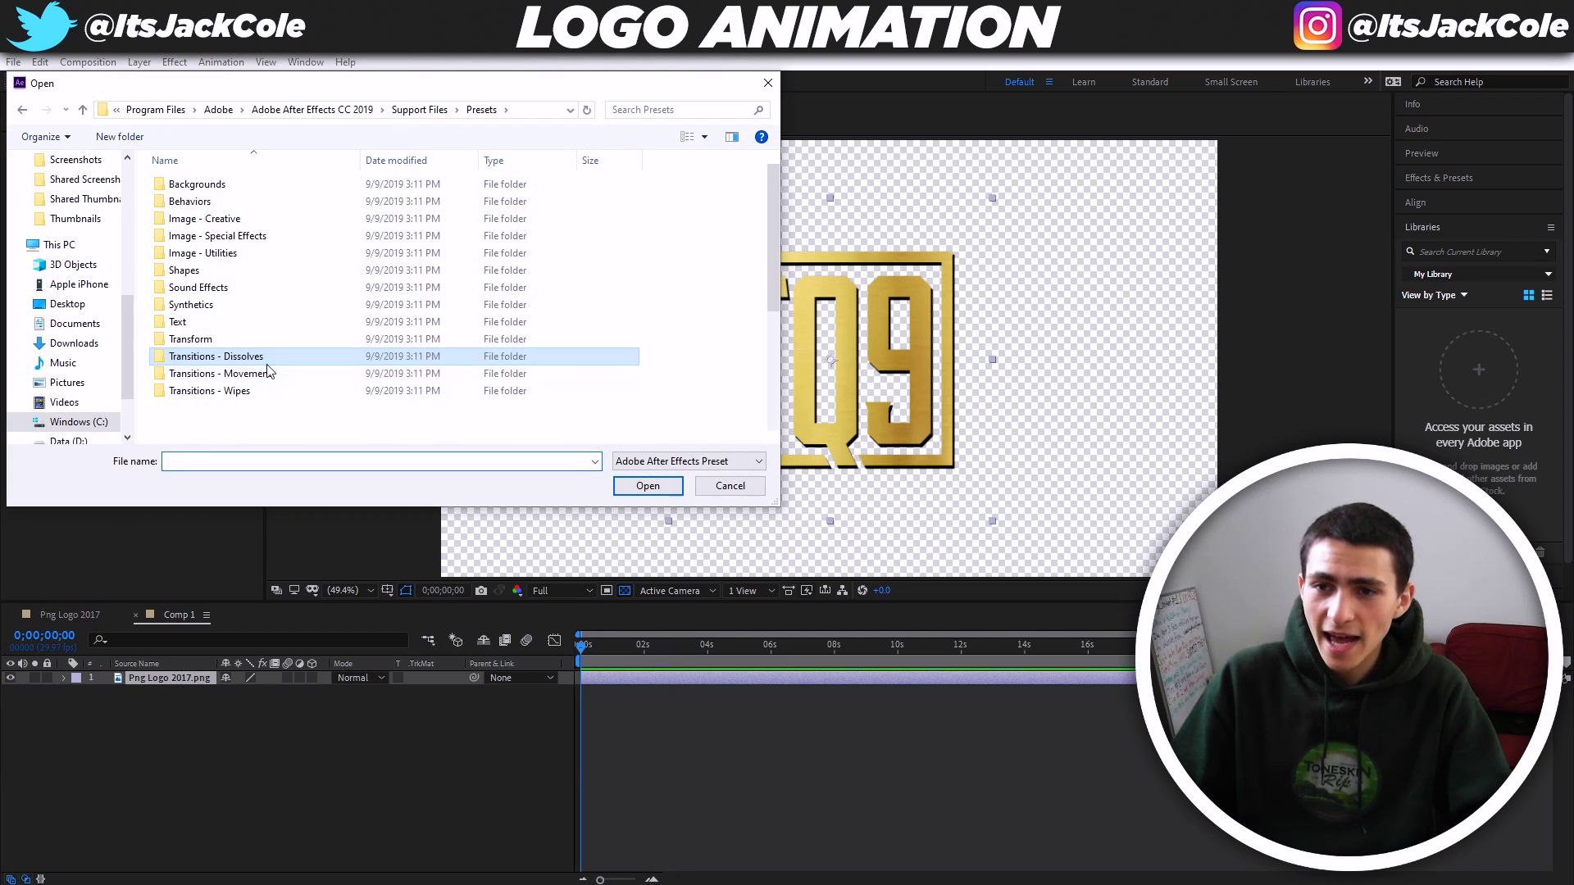
left_click(369, 113)
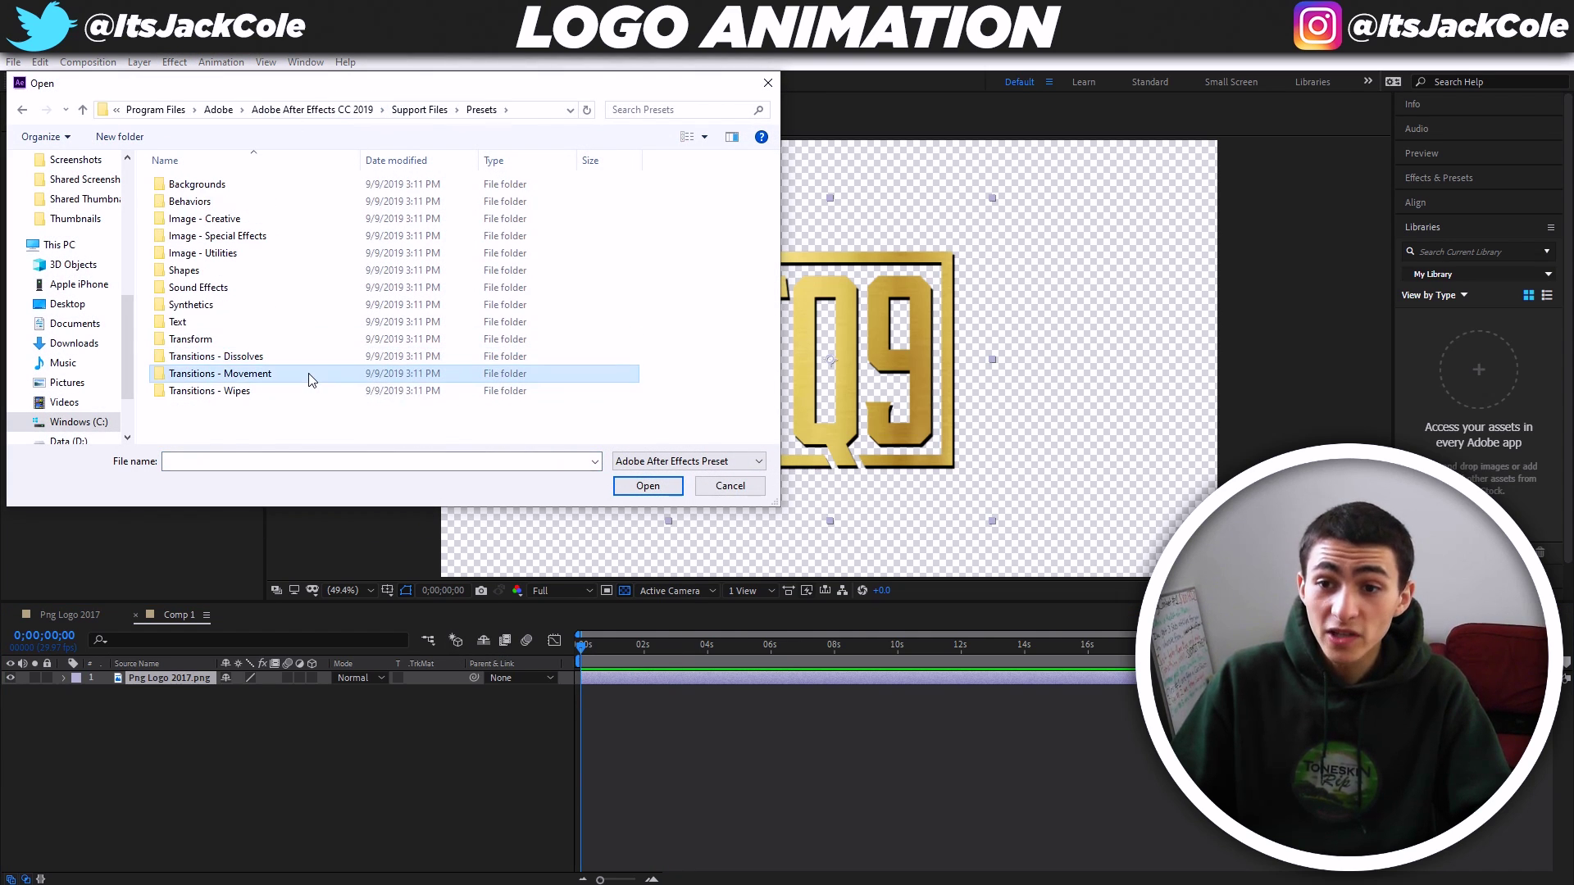
double_click(309, 374)
scroll(309, 374, "down", 5)
double_click(287, 418)
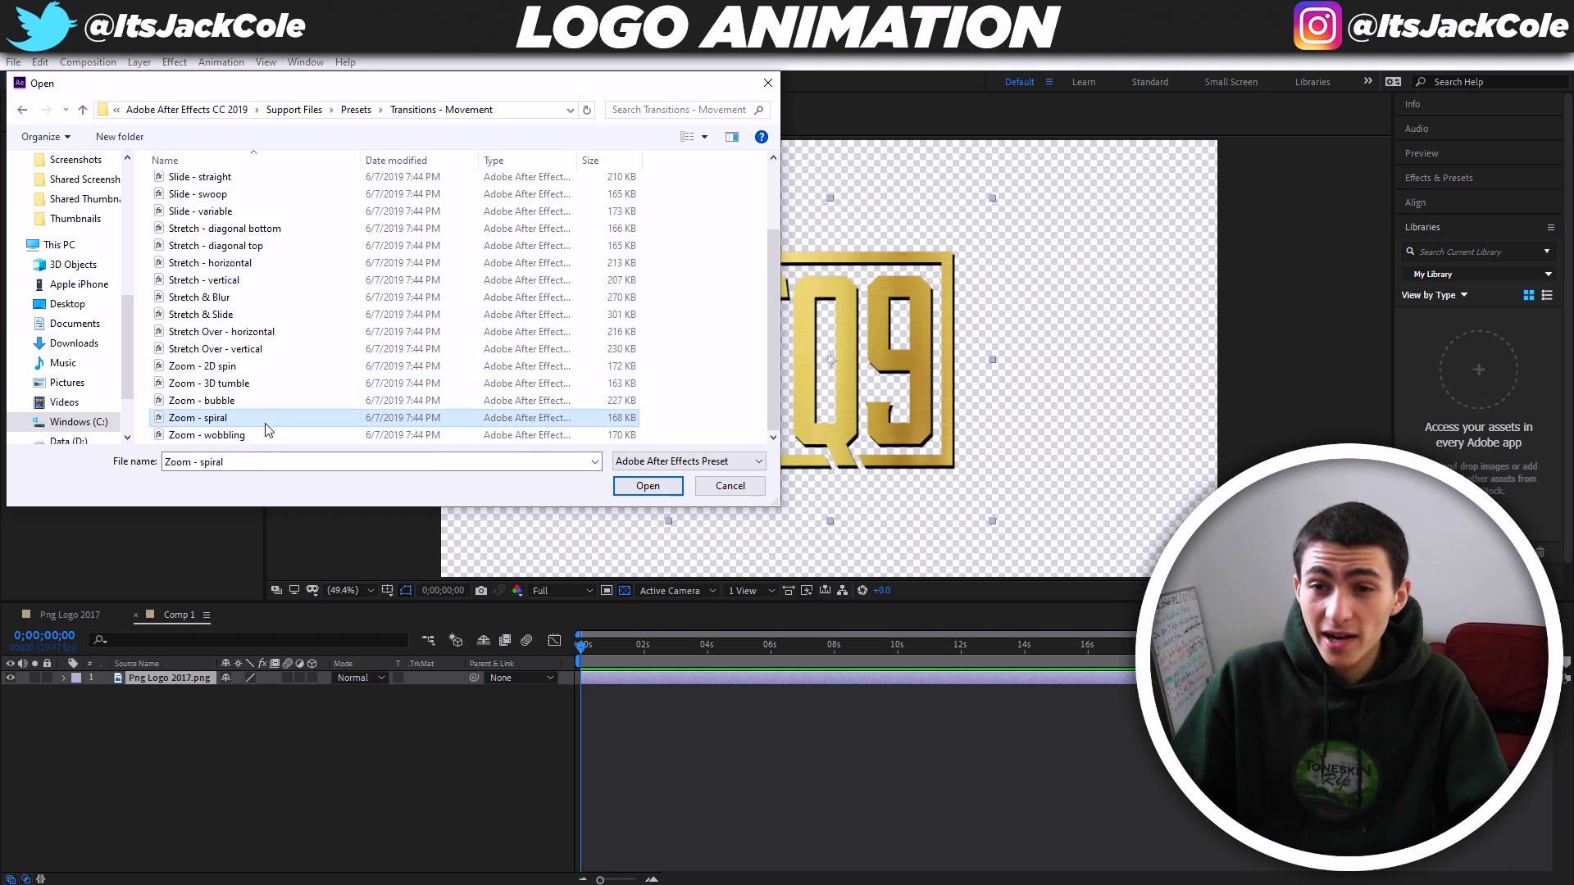
key("space")
key("space")
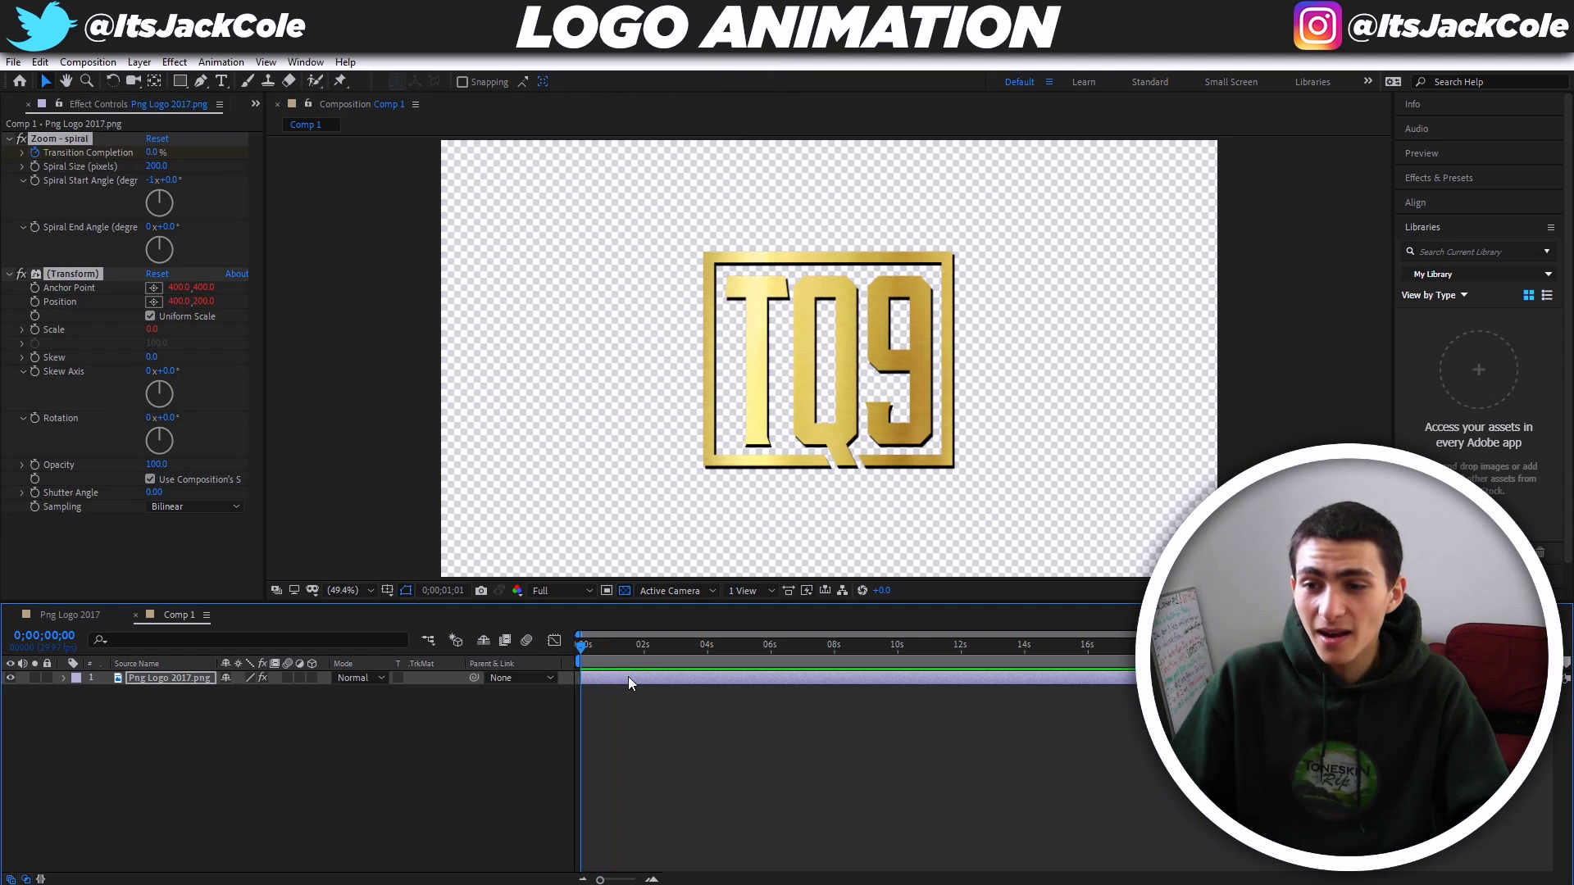
key("space")
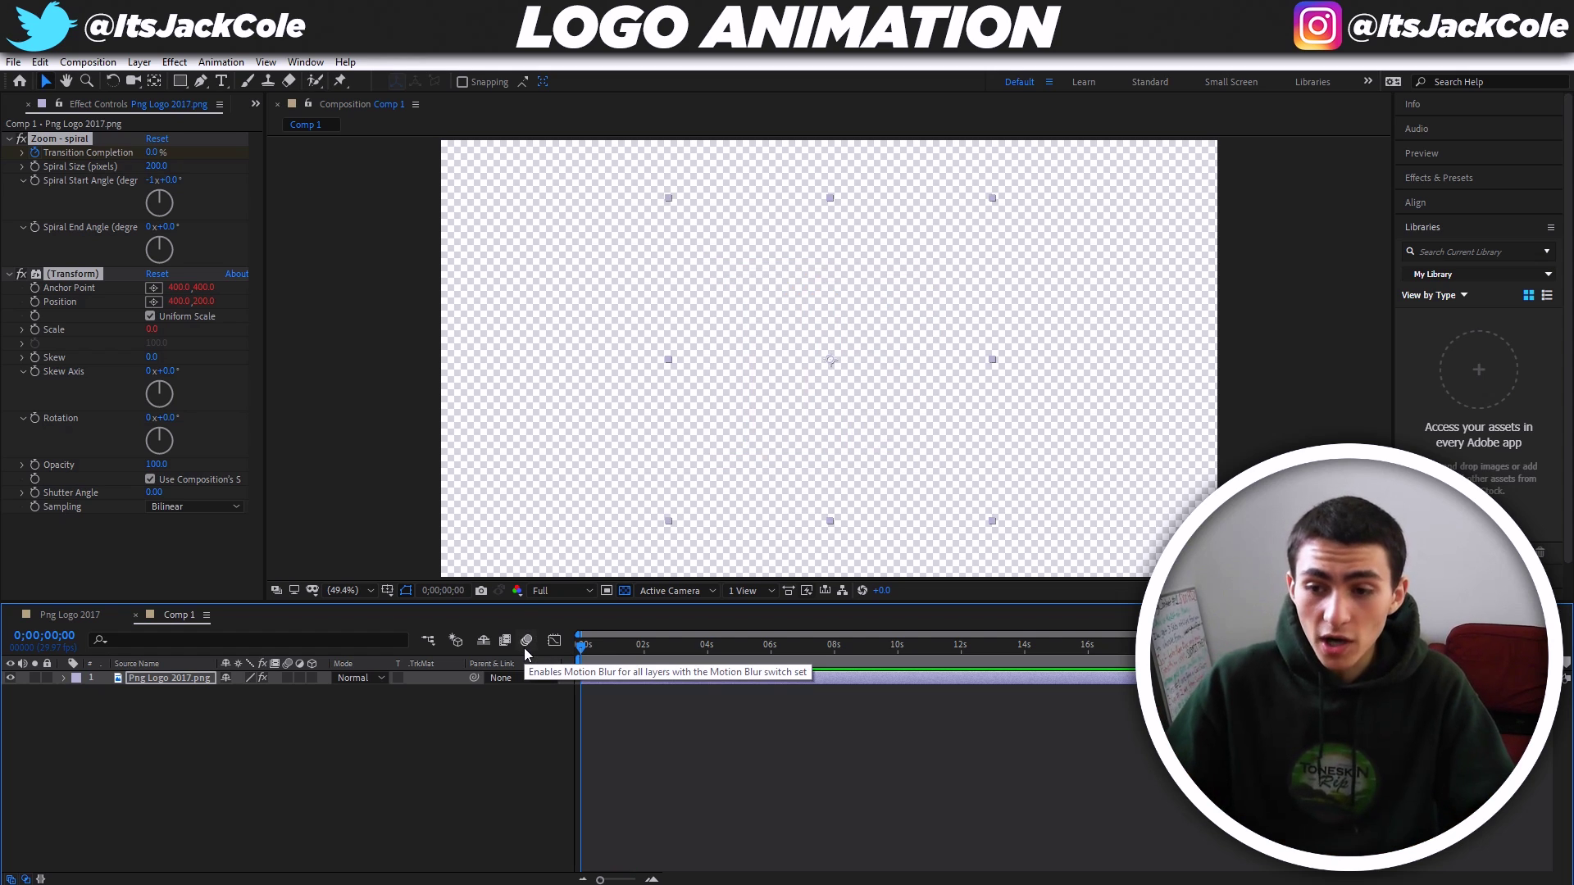
key("ctrl+z")
left_click(776, 723)
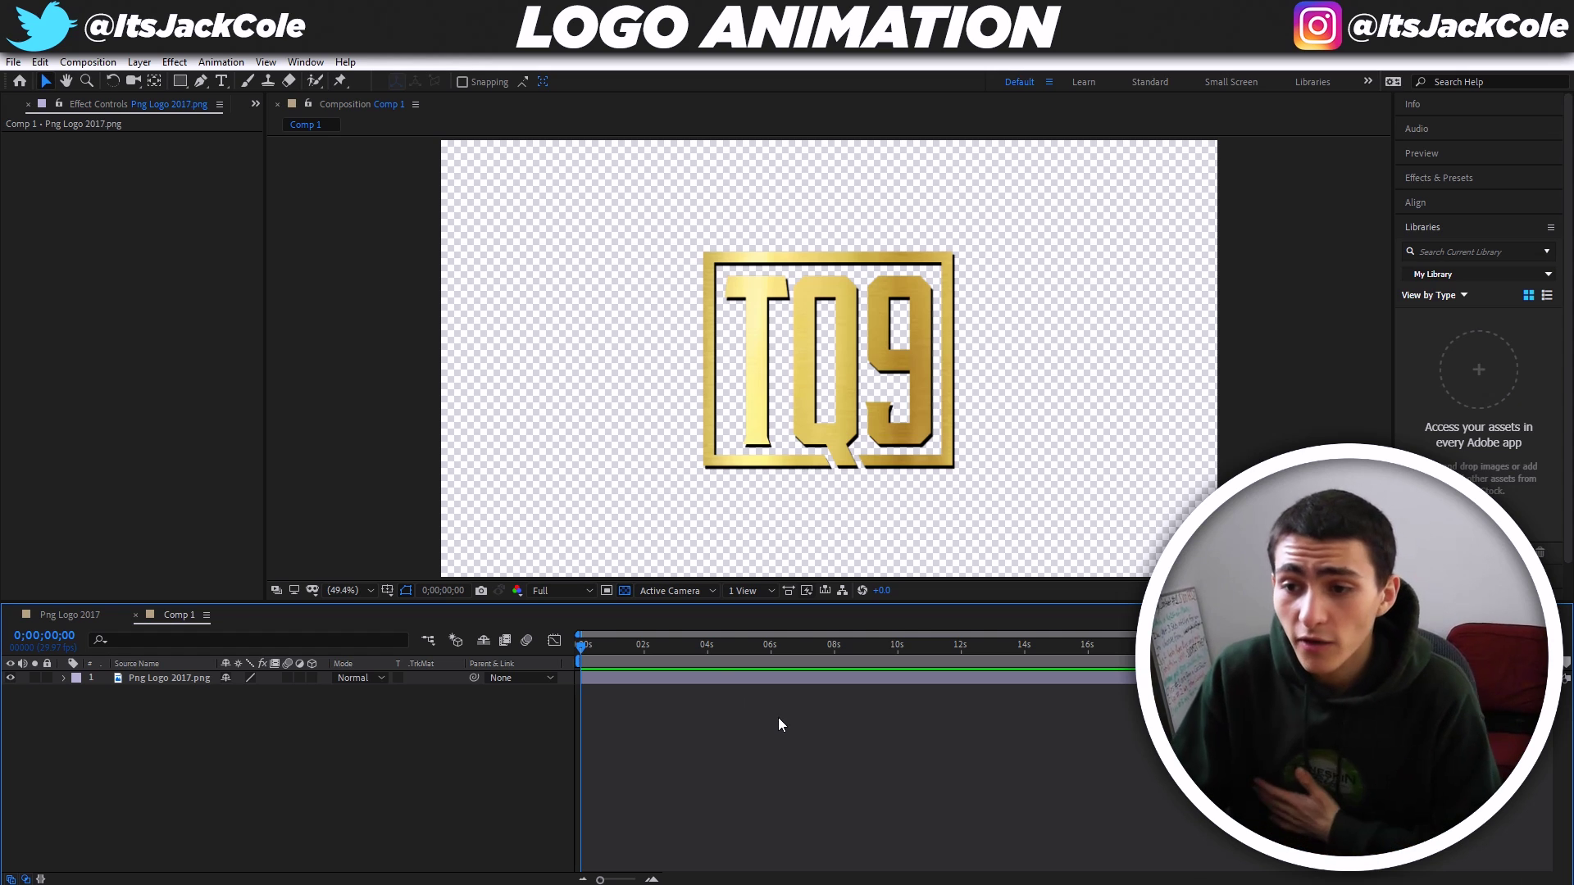
Try out the Stretch & Blur preset from the Transitions - Movement folder on the logo layer and undo it after previewing.
left_click(666, 675)
left_click(221, 63)
left_click(289, 97)
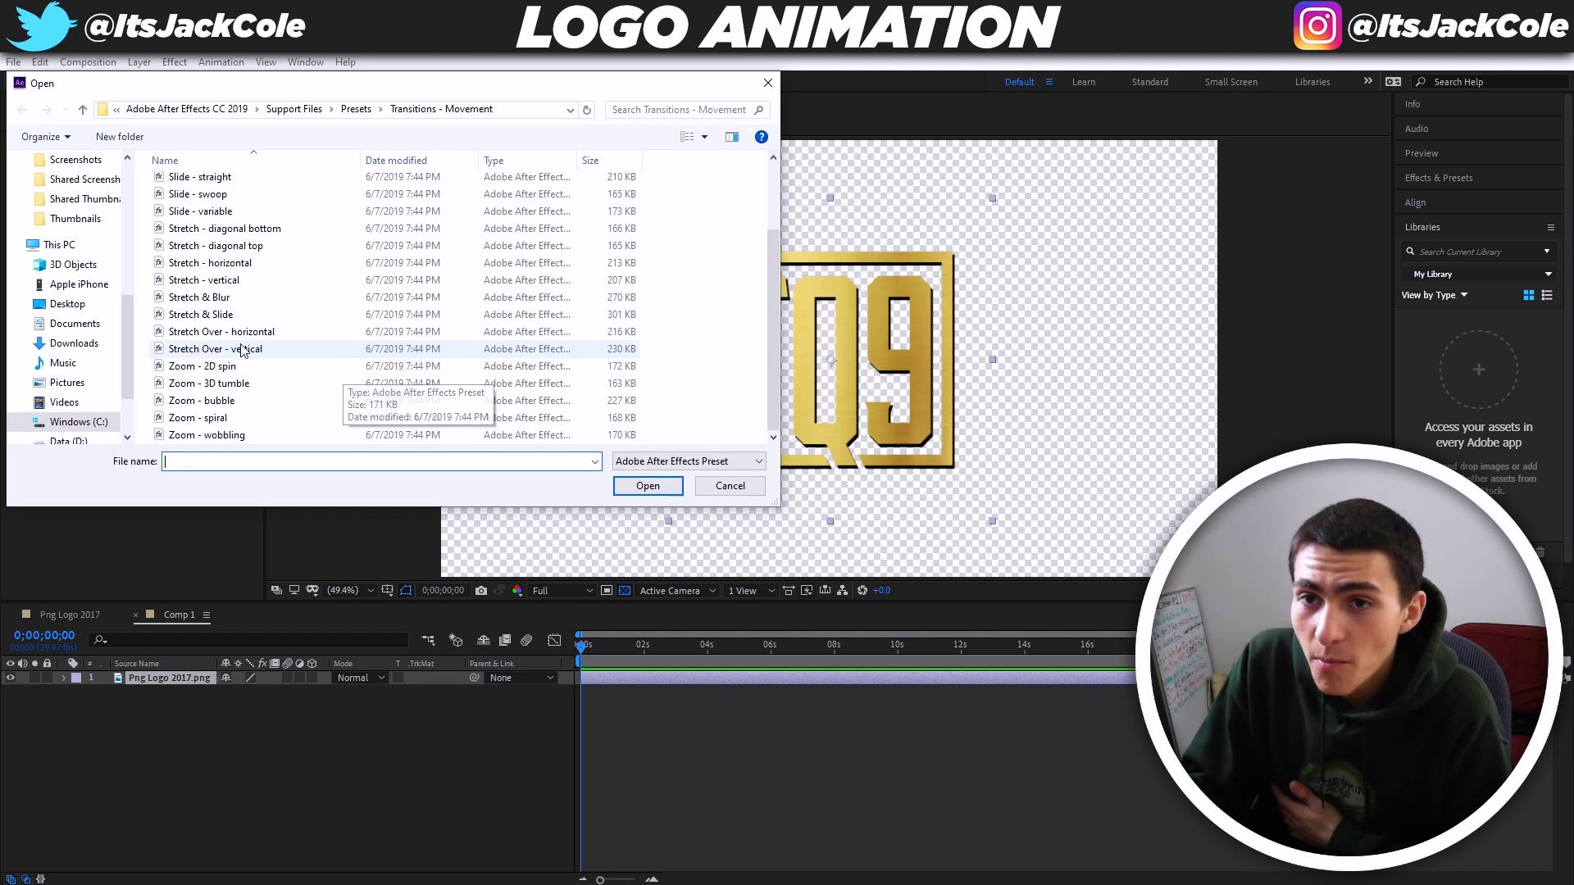
double_click(249, 297)
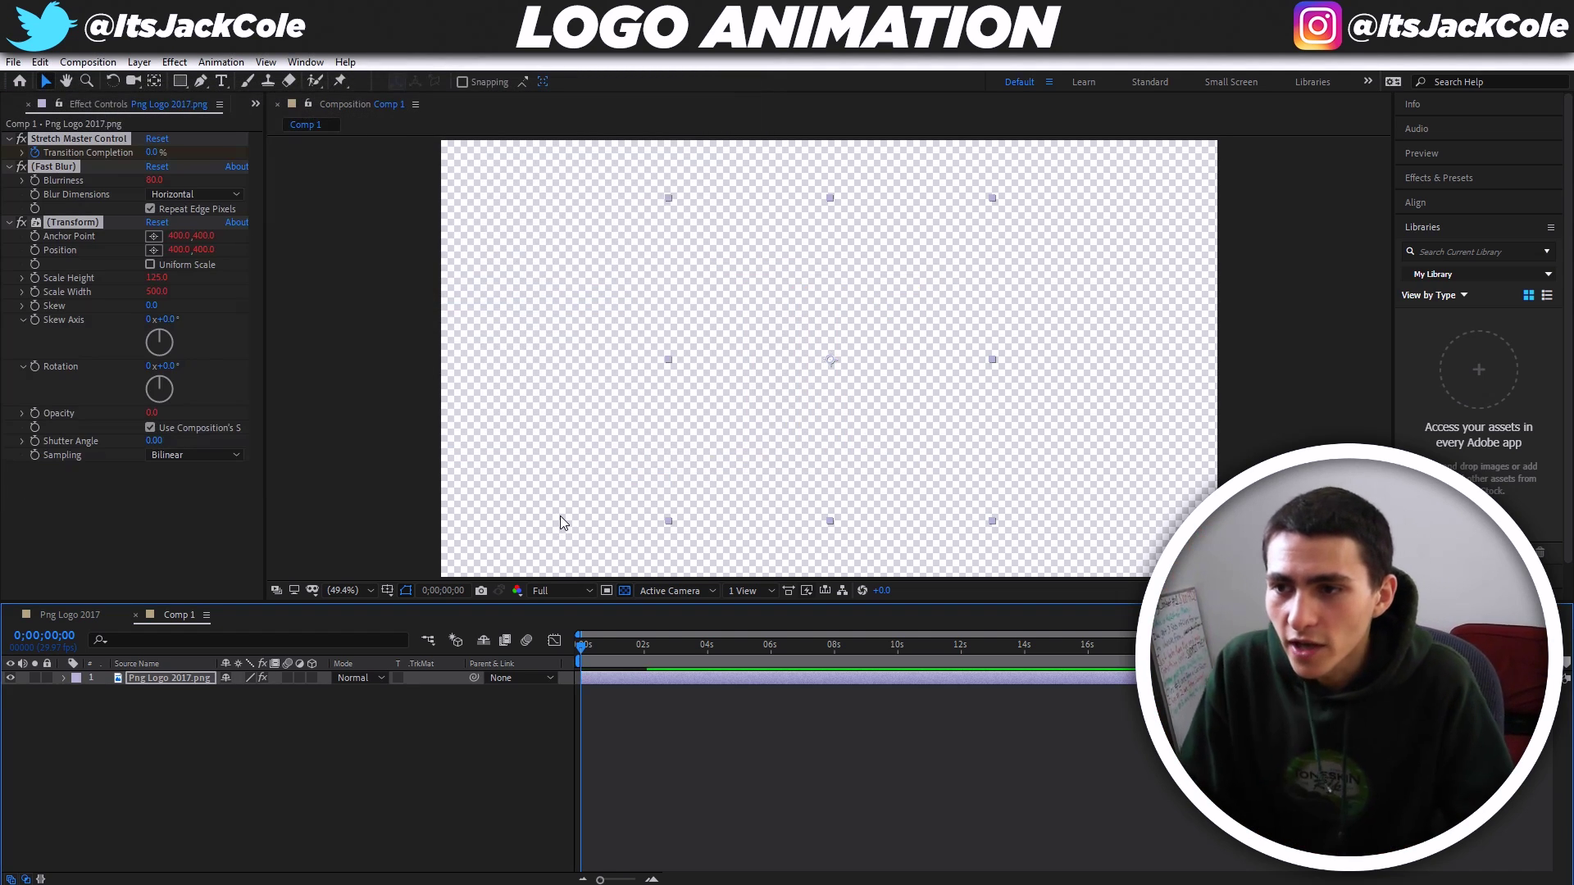
key("space")
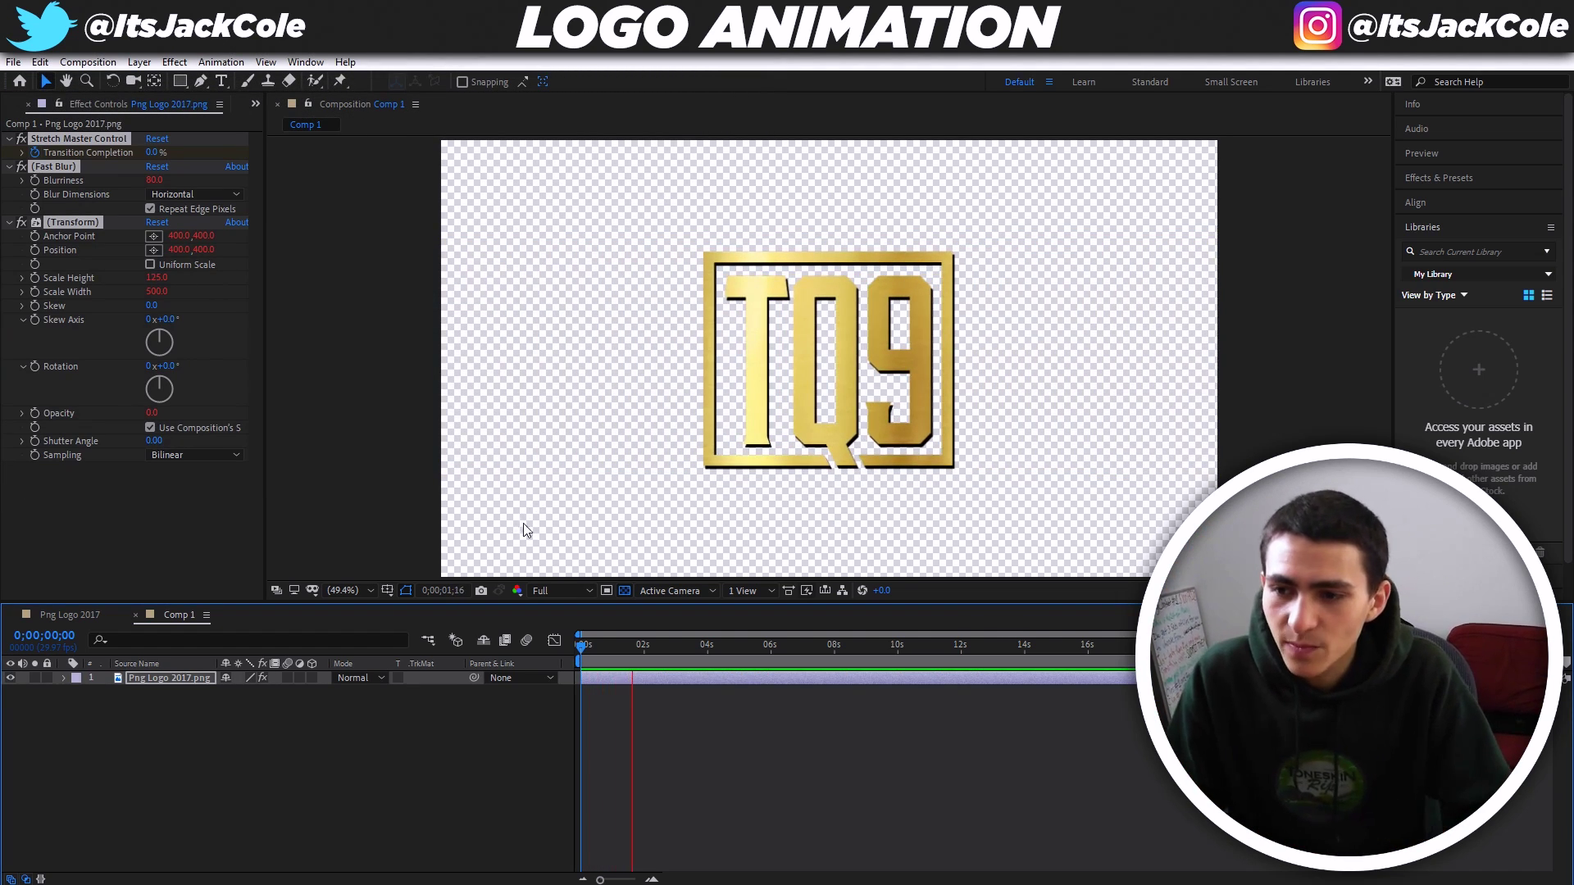
key("ctrl+z")
Preview the Lightning - Horizontal preset from the Synthetics folder on the logo layer and delete its Advanced Lightning effect.
left_click(215, 63)
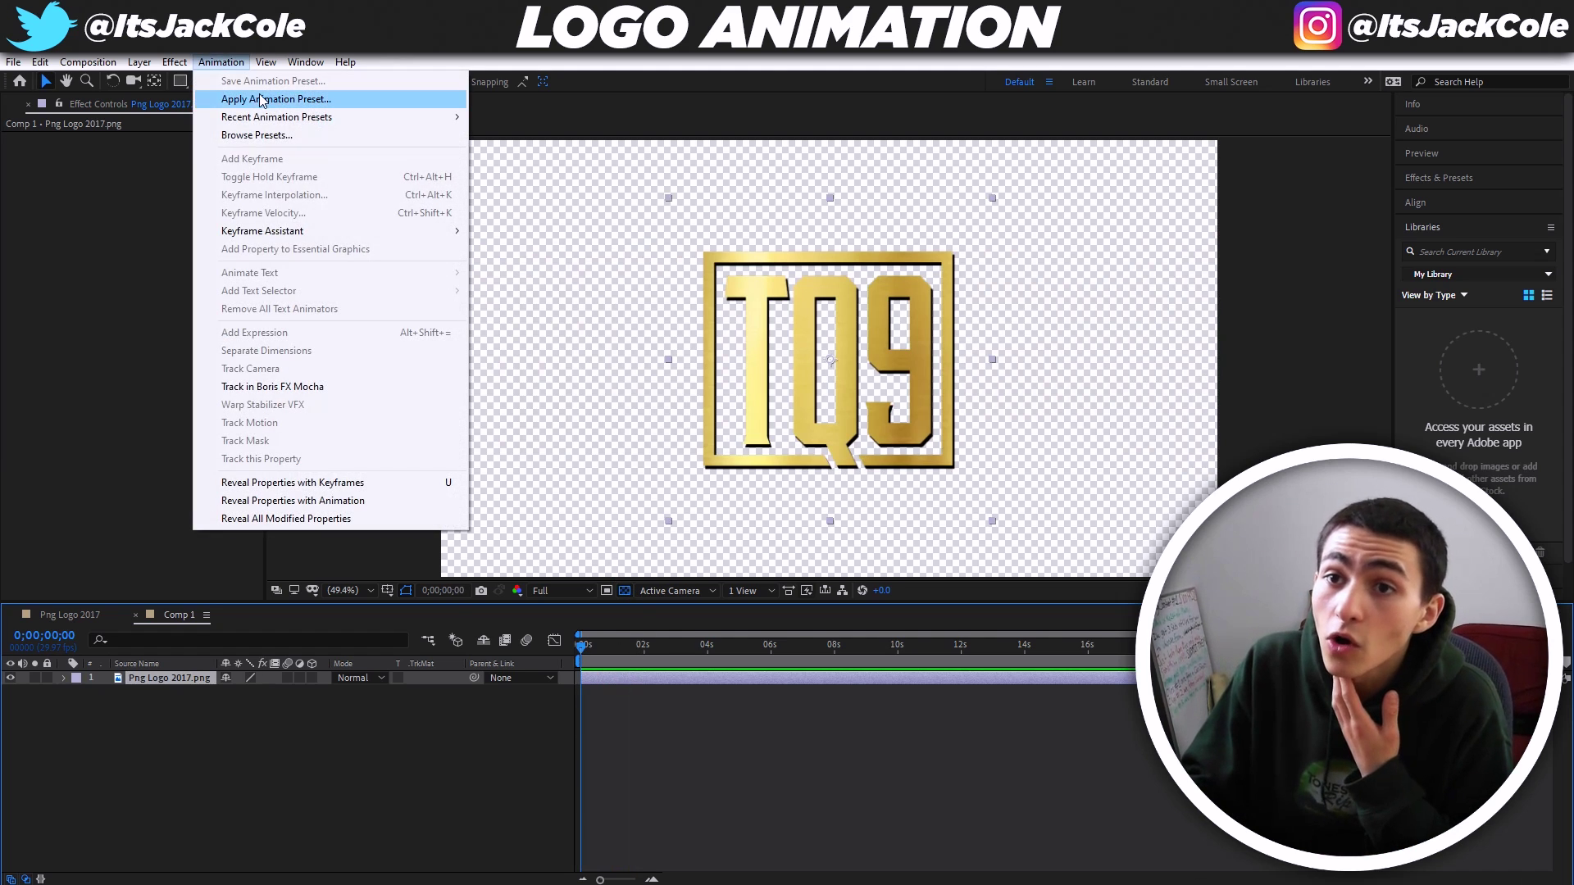
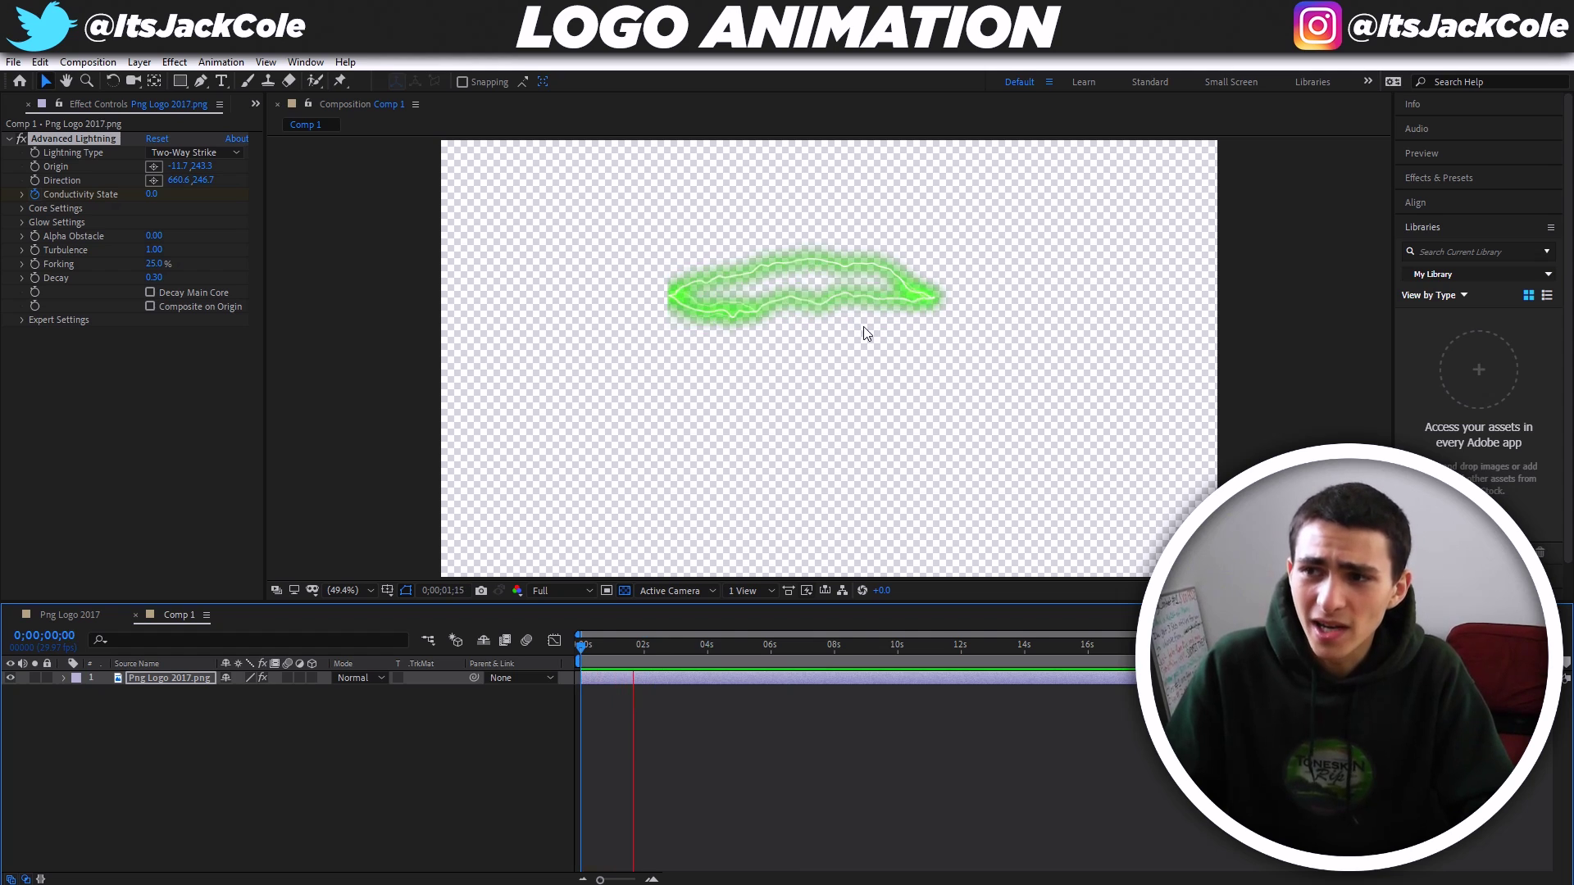
key("space")
left_click_drag(687, 656, 550, 646)
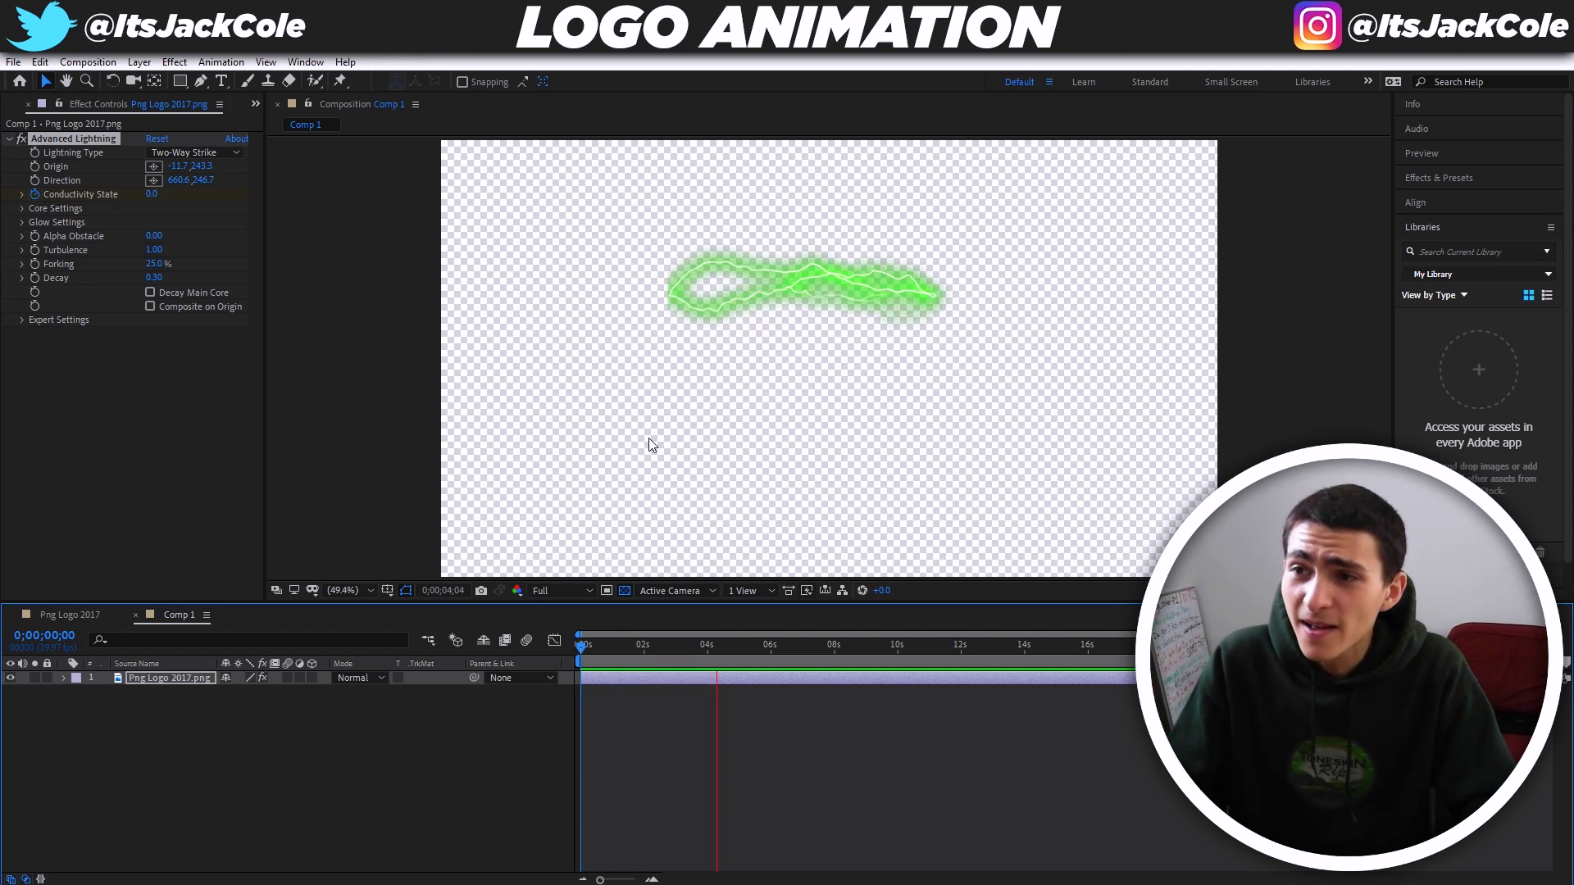
key("space")
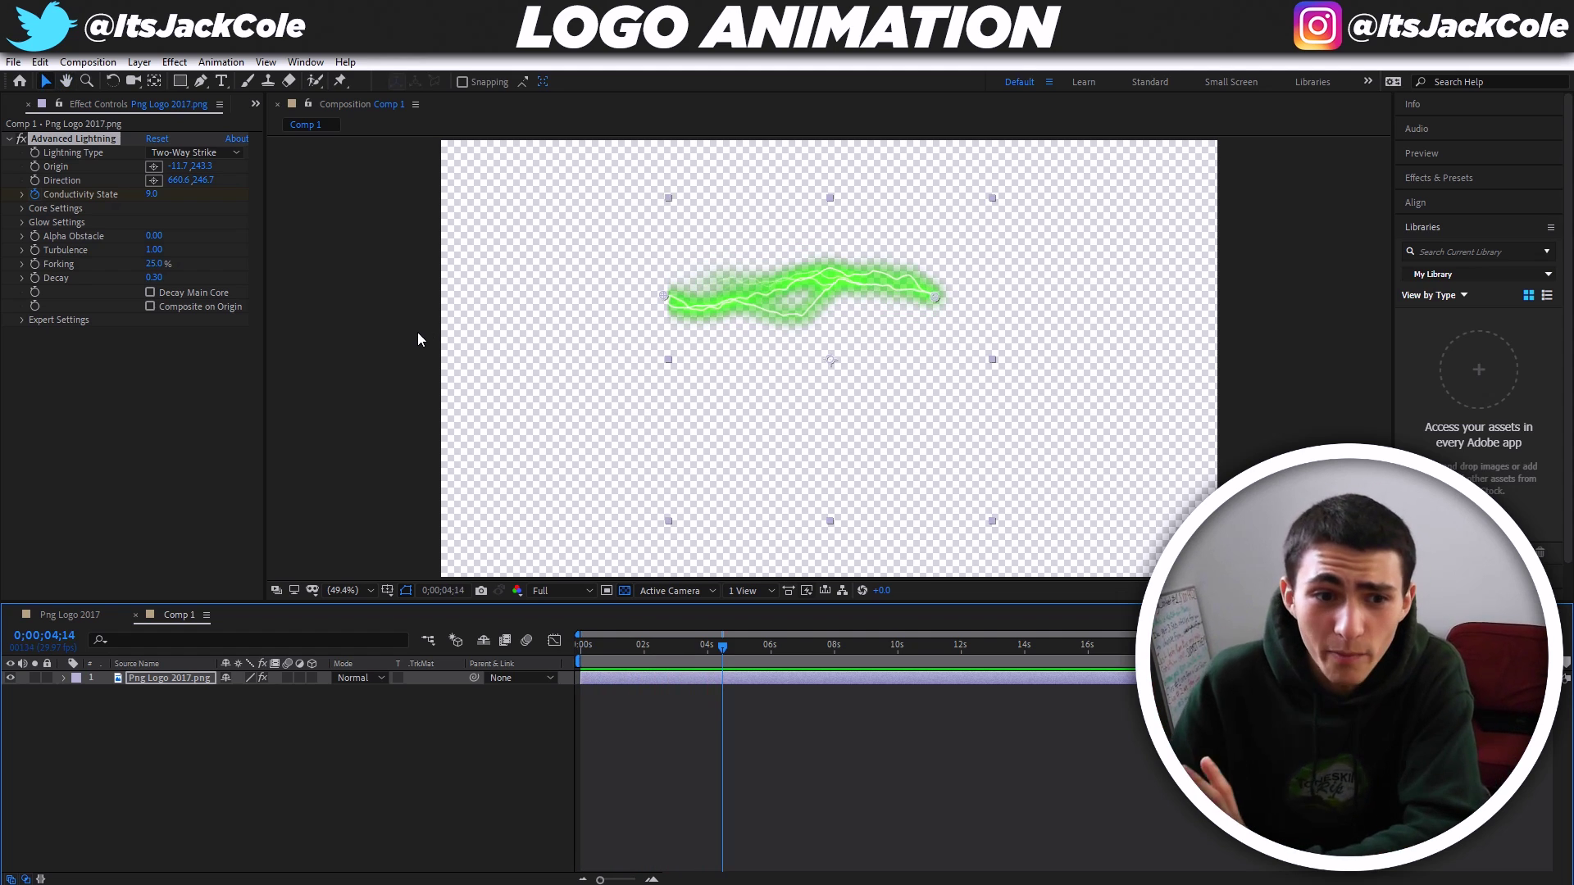
left_click_drag(684, 646, 522, 649)
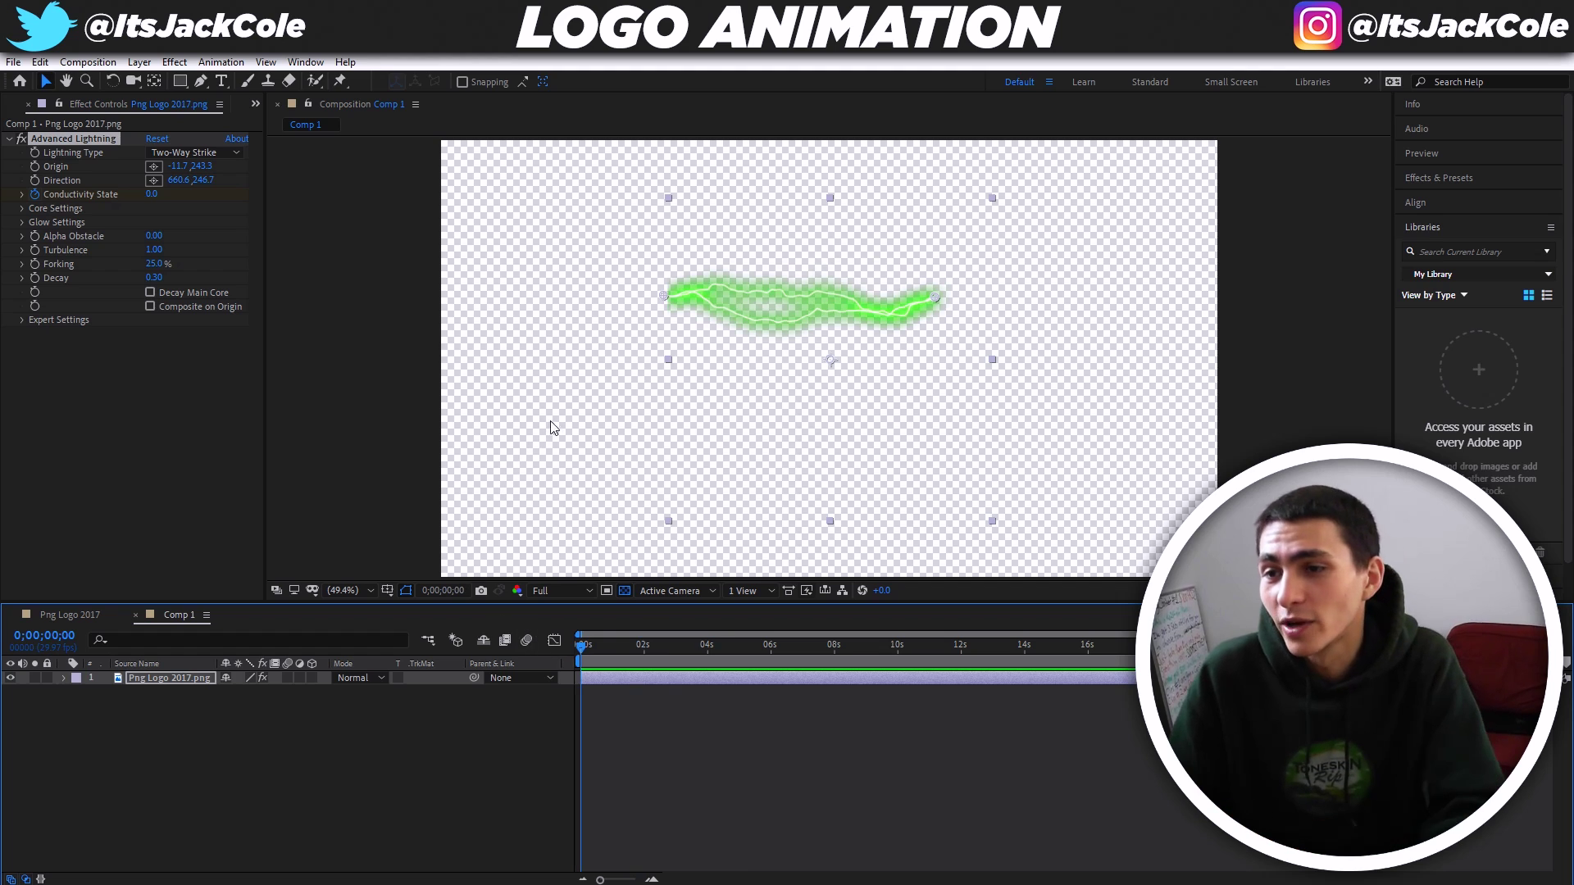
key("Delete")
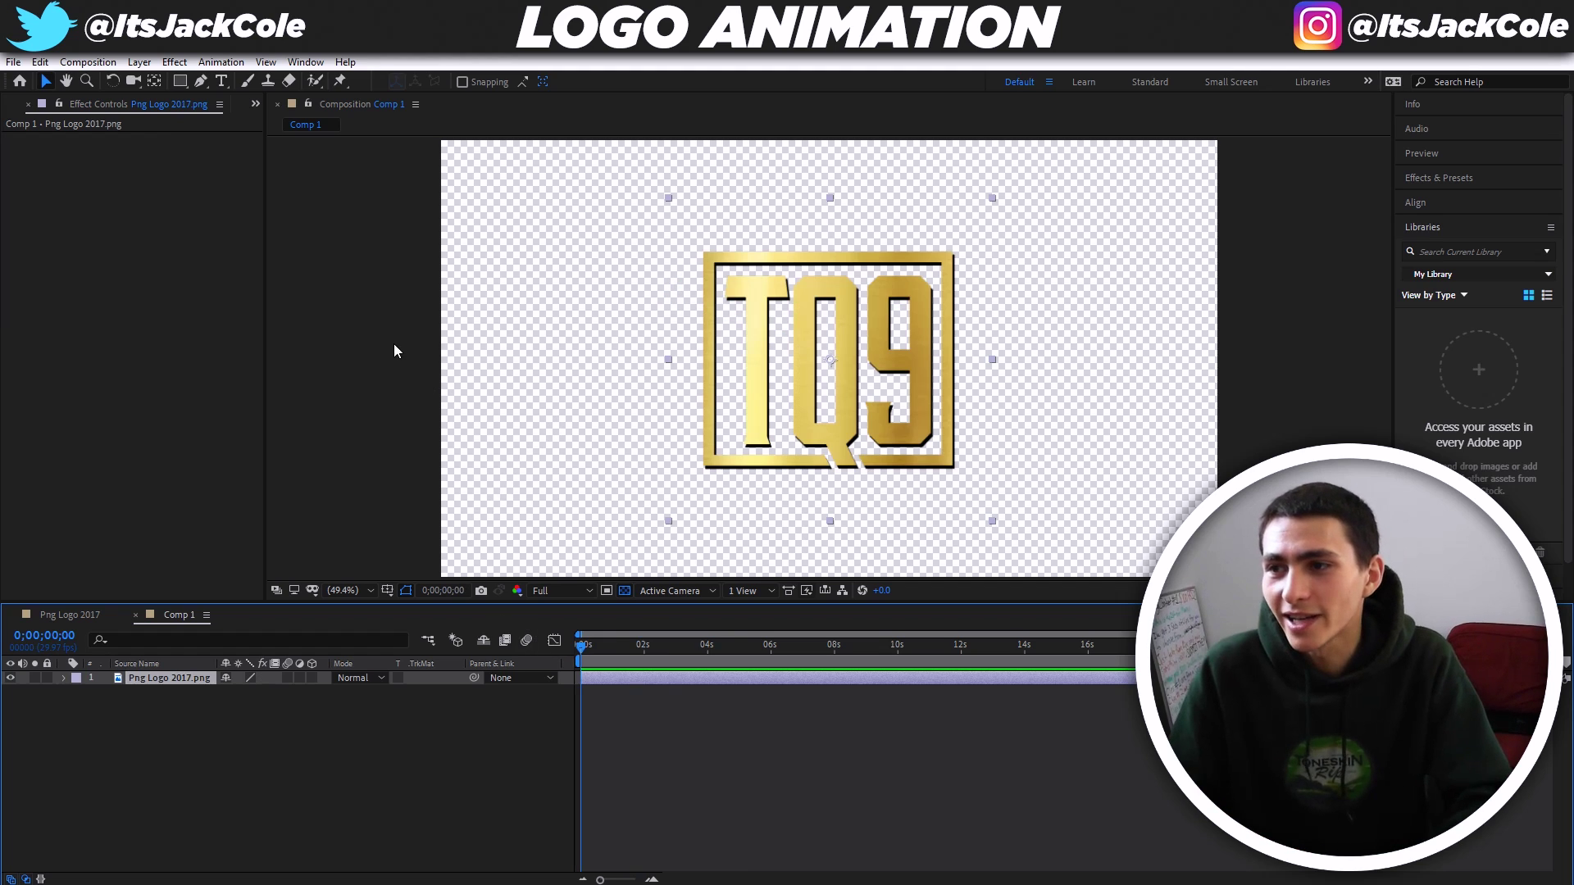
Try out the Orange Streaks preset from the Synthetics folder on the logo layer and undo it after previewing.
left_click(220, 64)
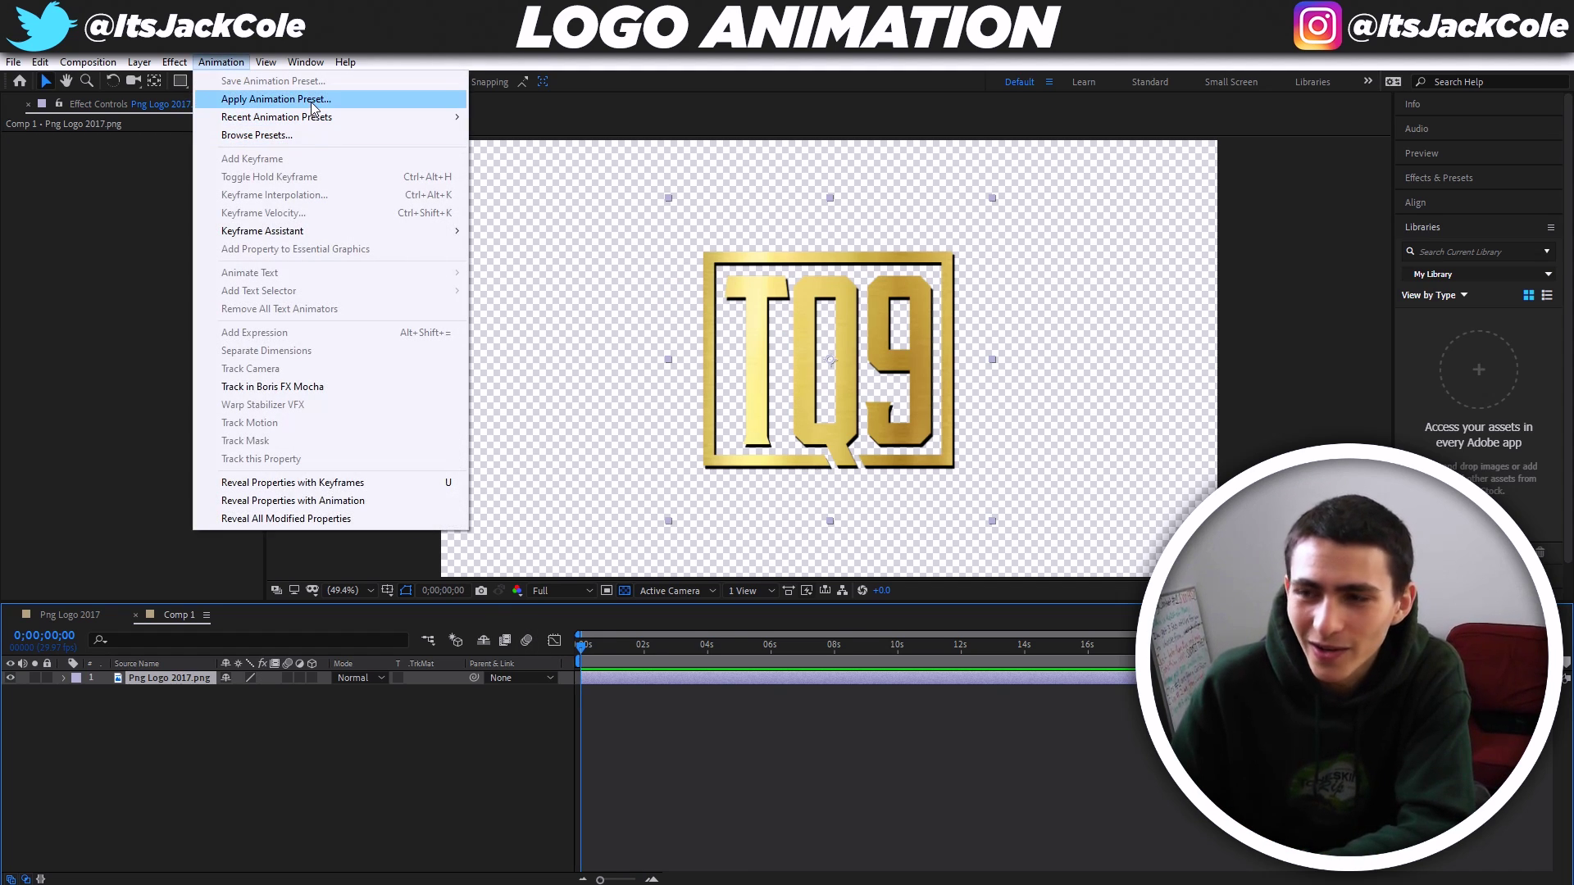
left_click(312, 102)
left_click(200, 322)
left_click(663, 490)
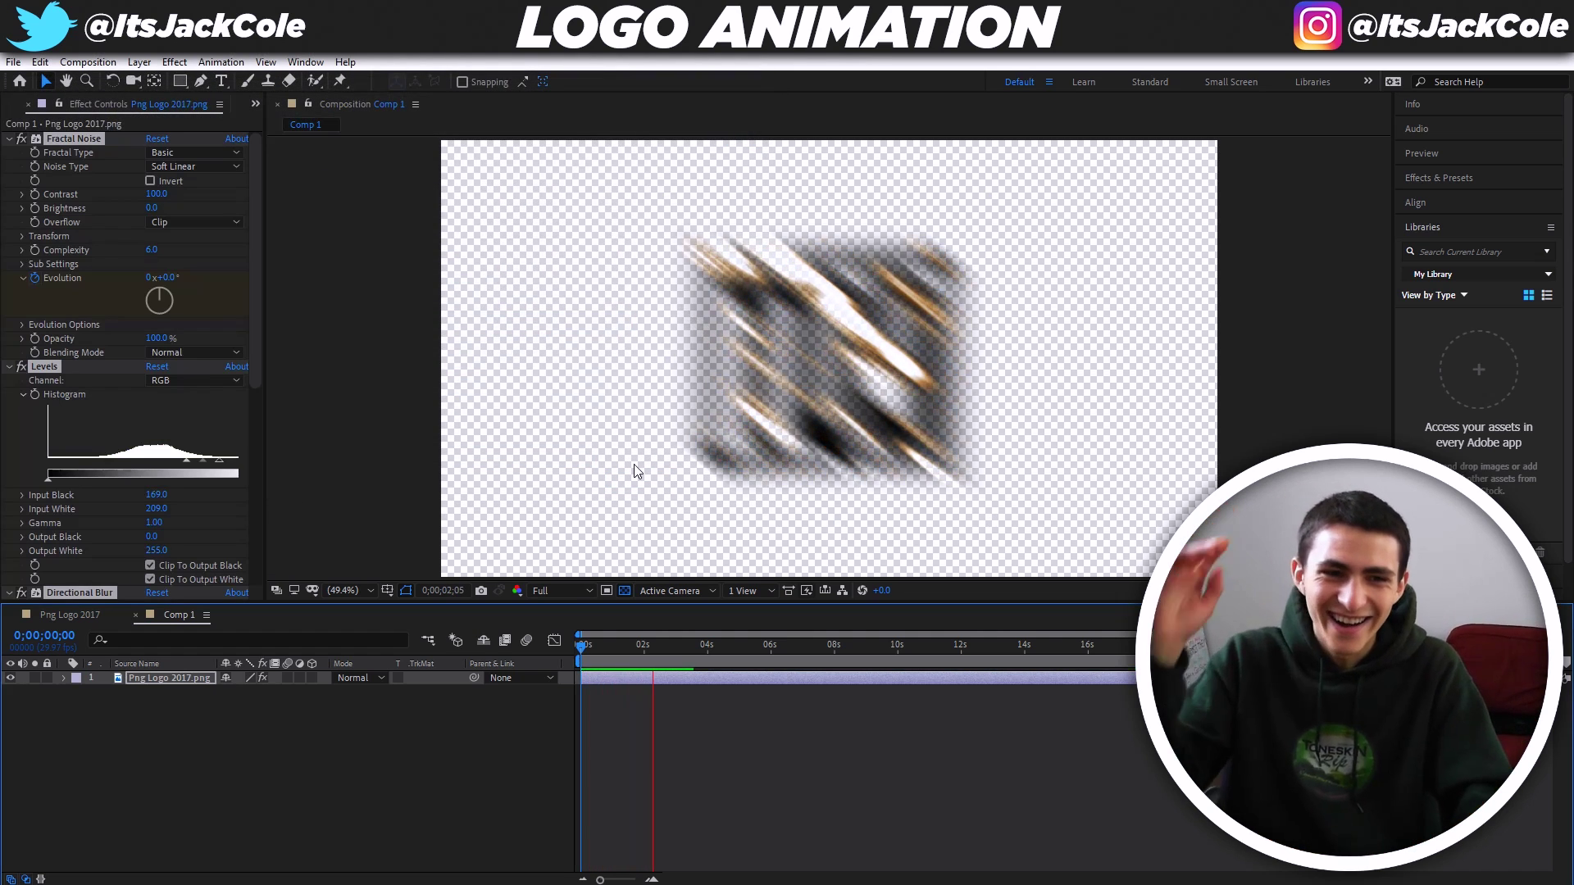
key("space")
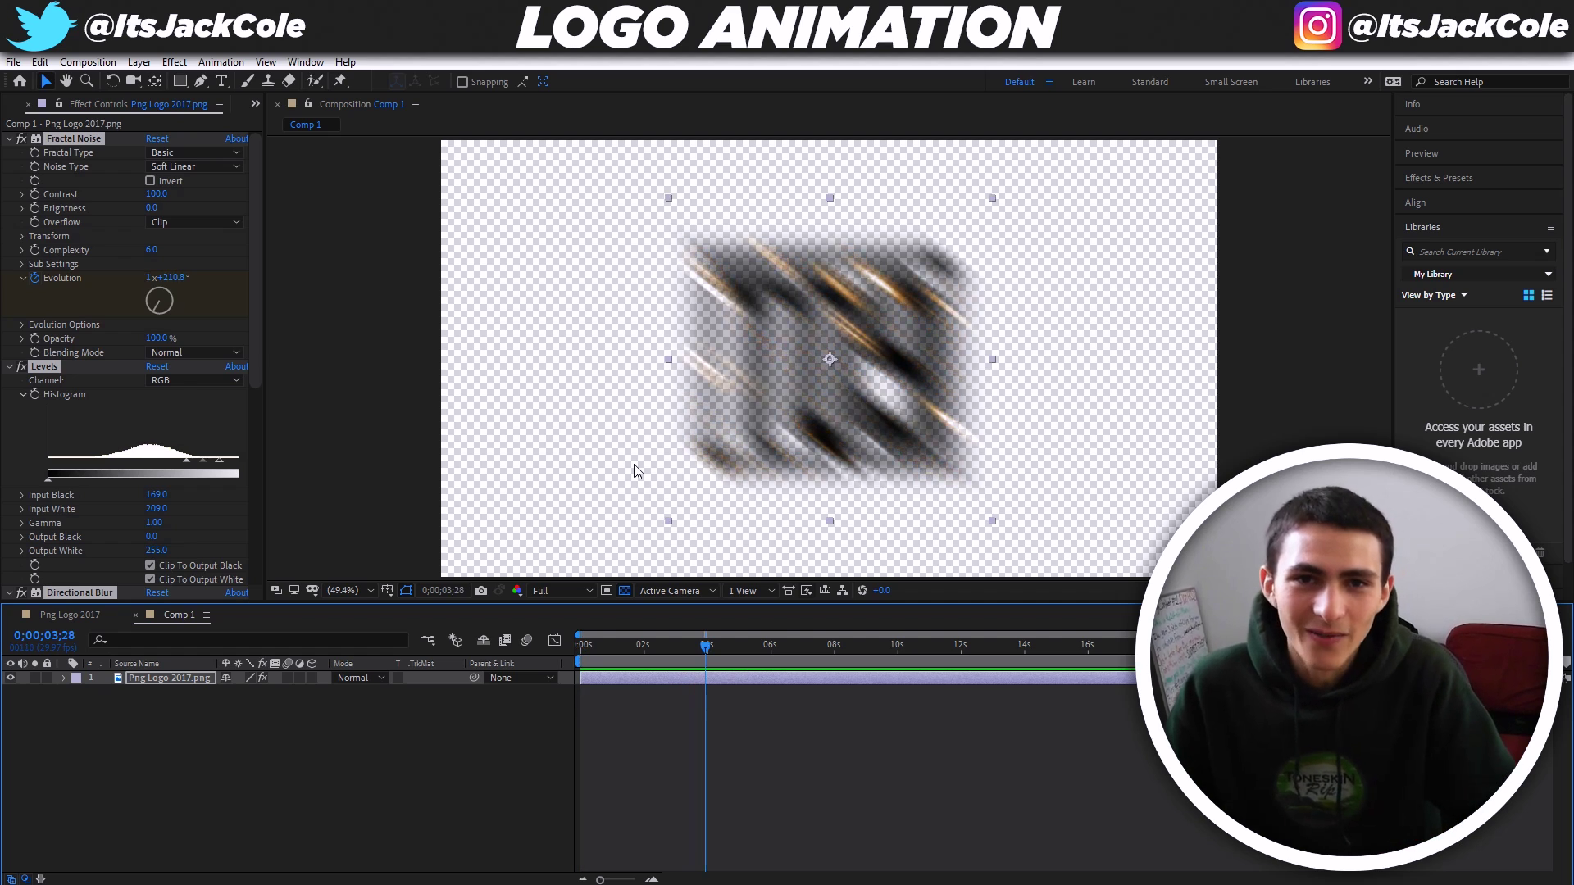
key("ctrl+z")
Try out the Starburst Spin preset from the Synthetics folder on the logo layer, starting at 0;00;00;00, and undo it.
key("Home")
left_click(222, 62)
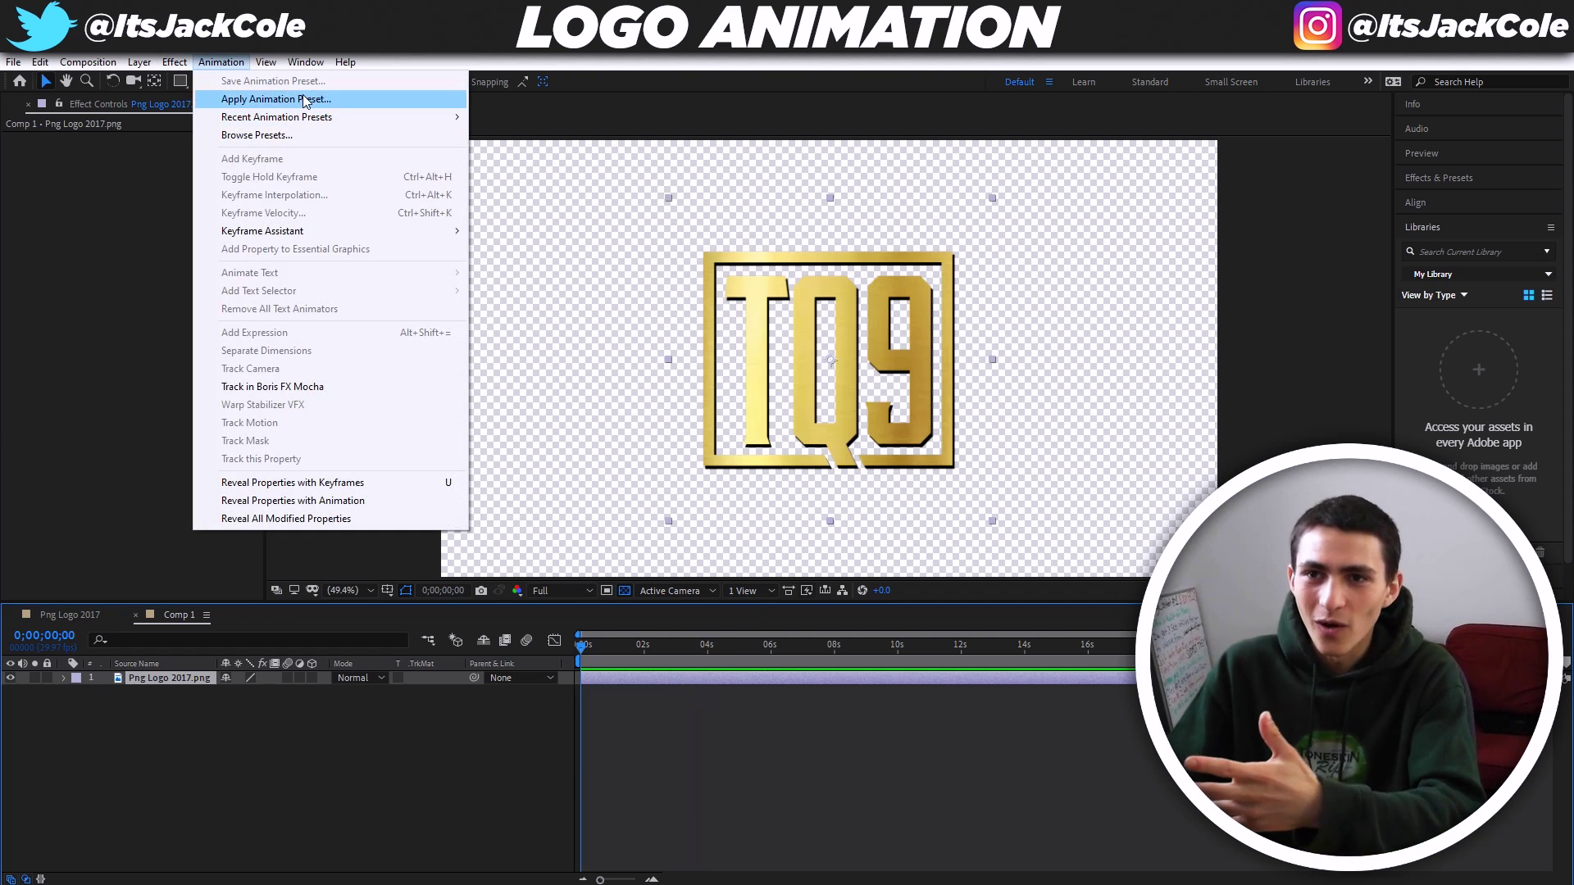
left_click(246, 95)
double_click(259, 361)
key("space")
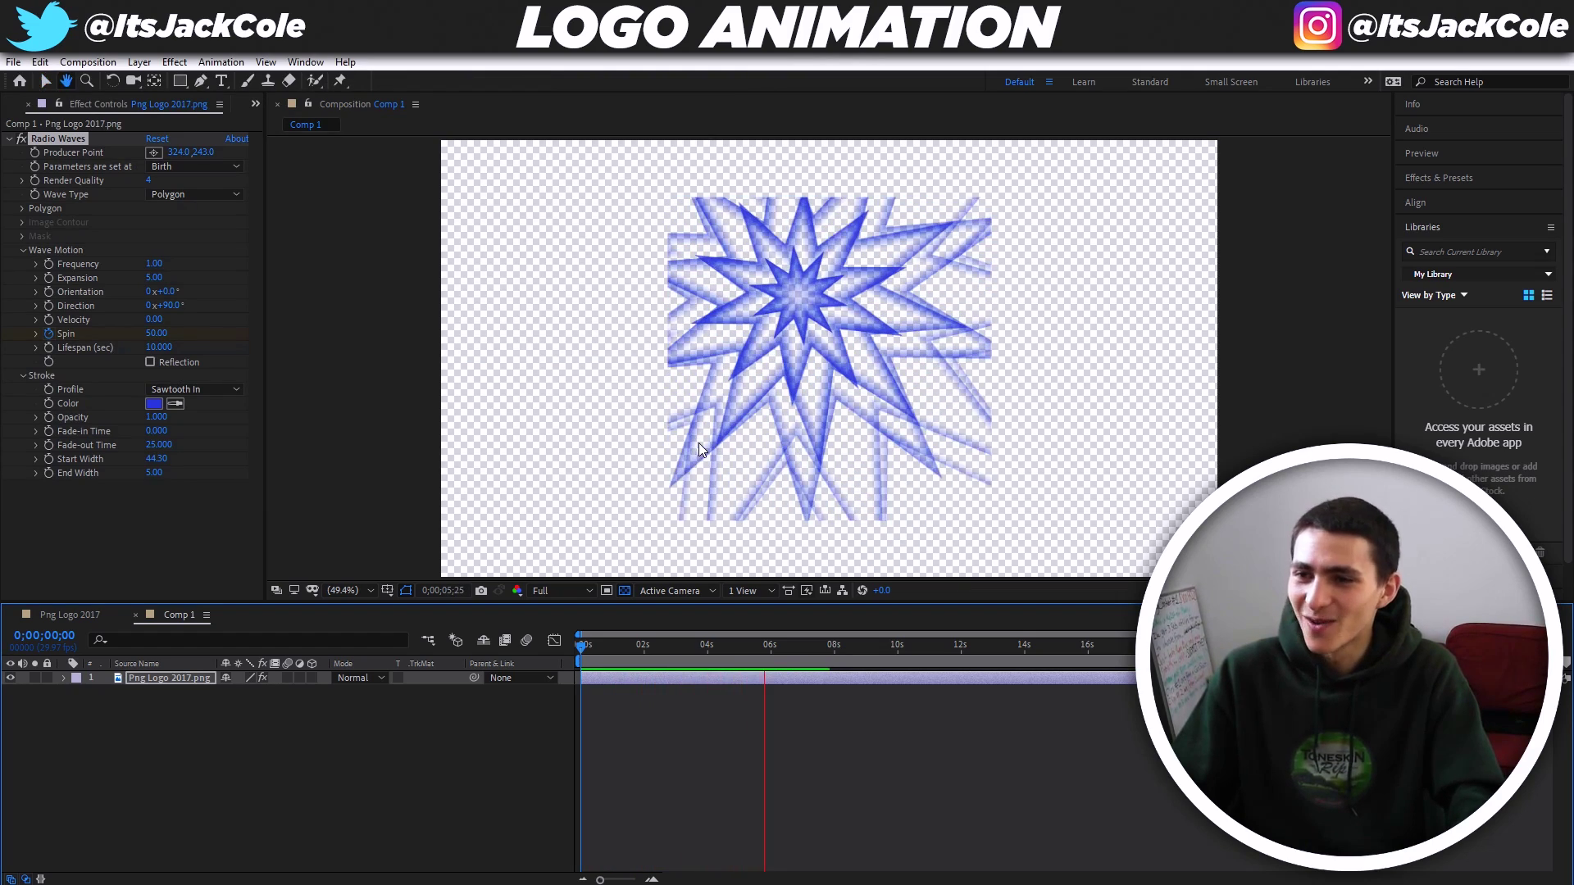
key("space")
key("ctrl+z")
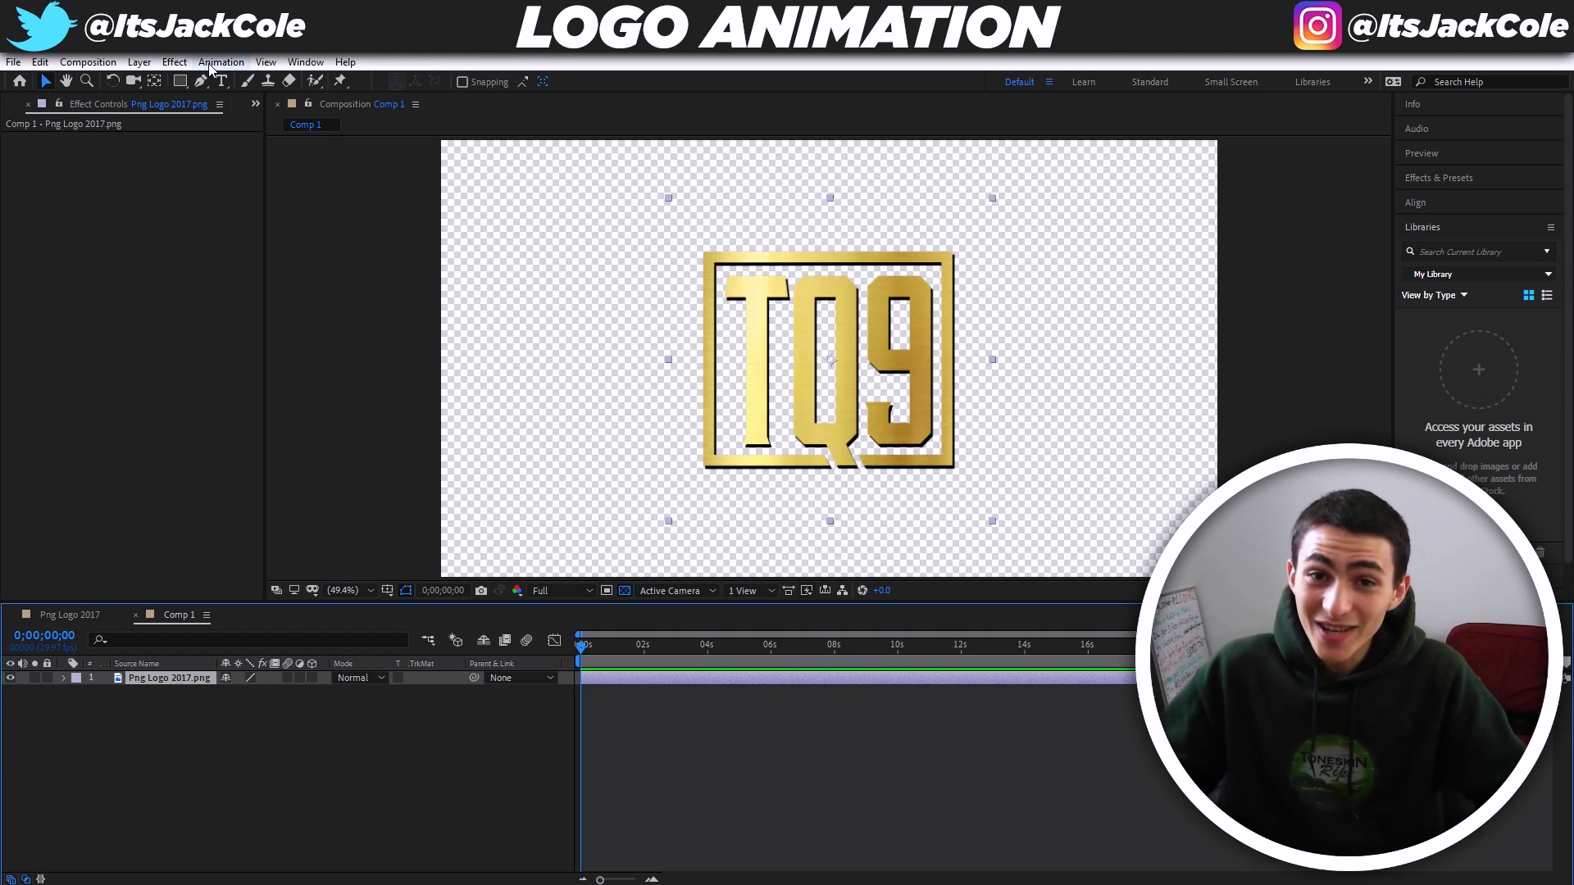
Try out a Synthetics preset combining Fractal Noise, Color Emboss and Transform on the logo layer and undo it after previewing.
left_click(210, 65)
left_click(244, 105)
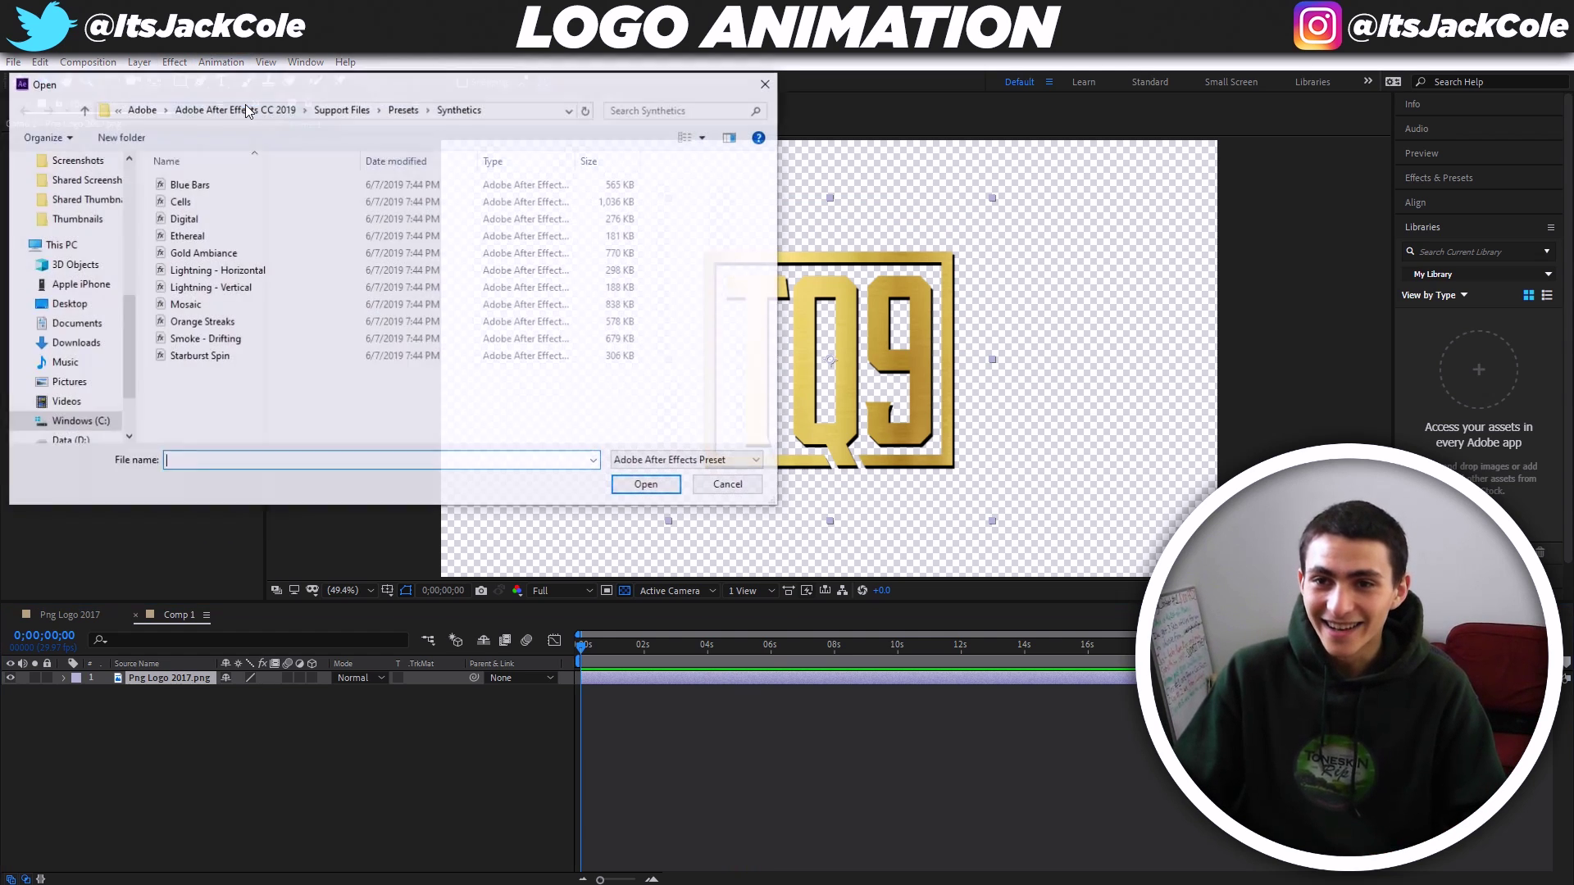
double_click(251, 339)
key("space")
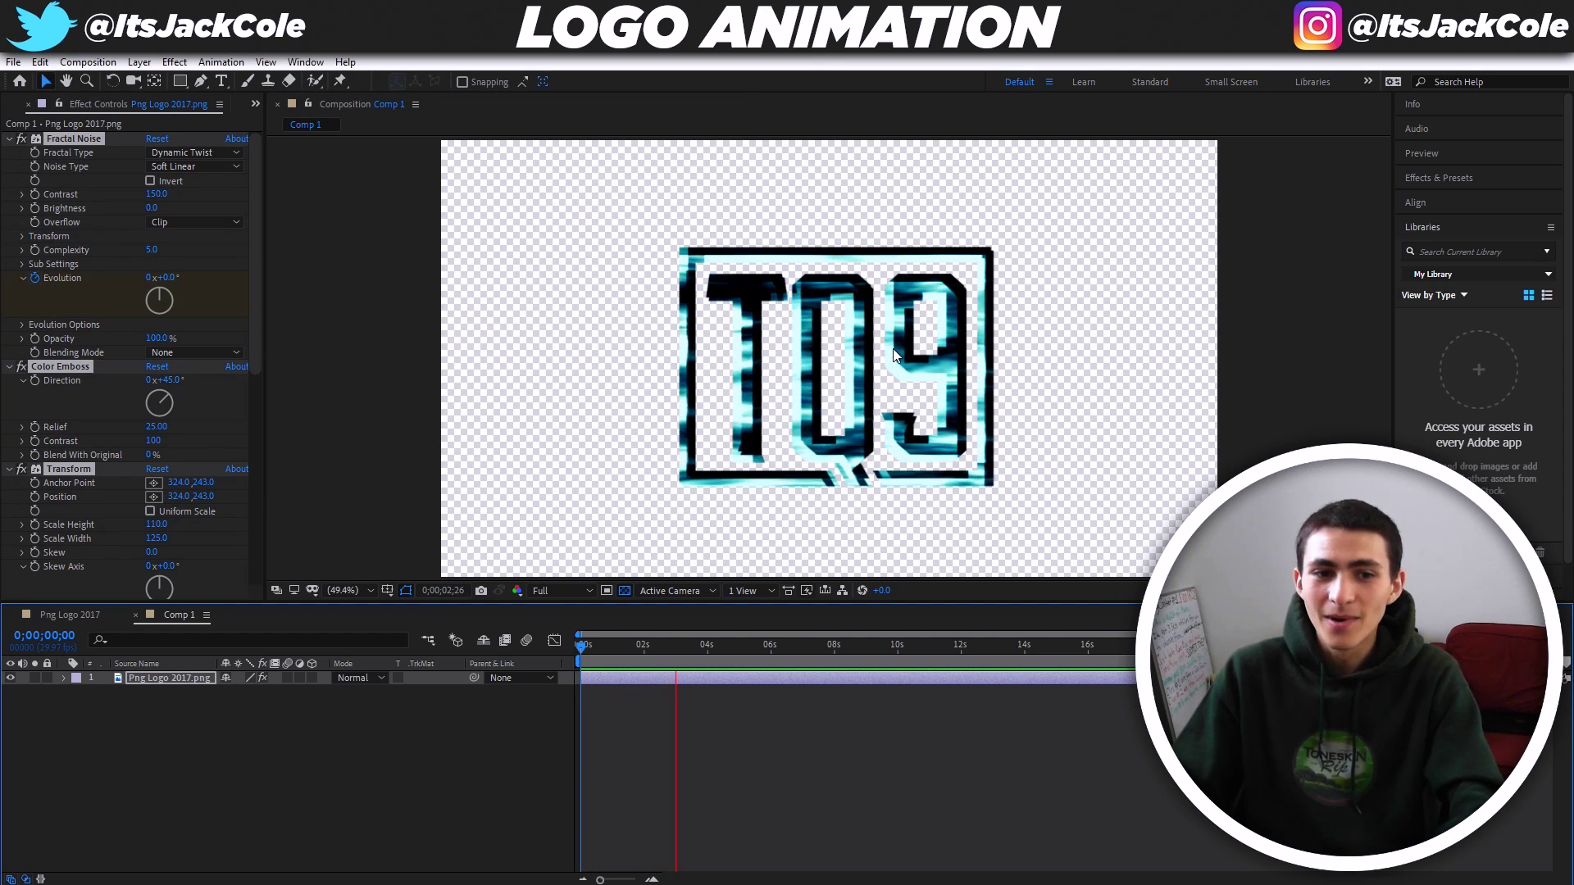
key("space")
key("ctrl+z")
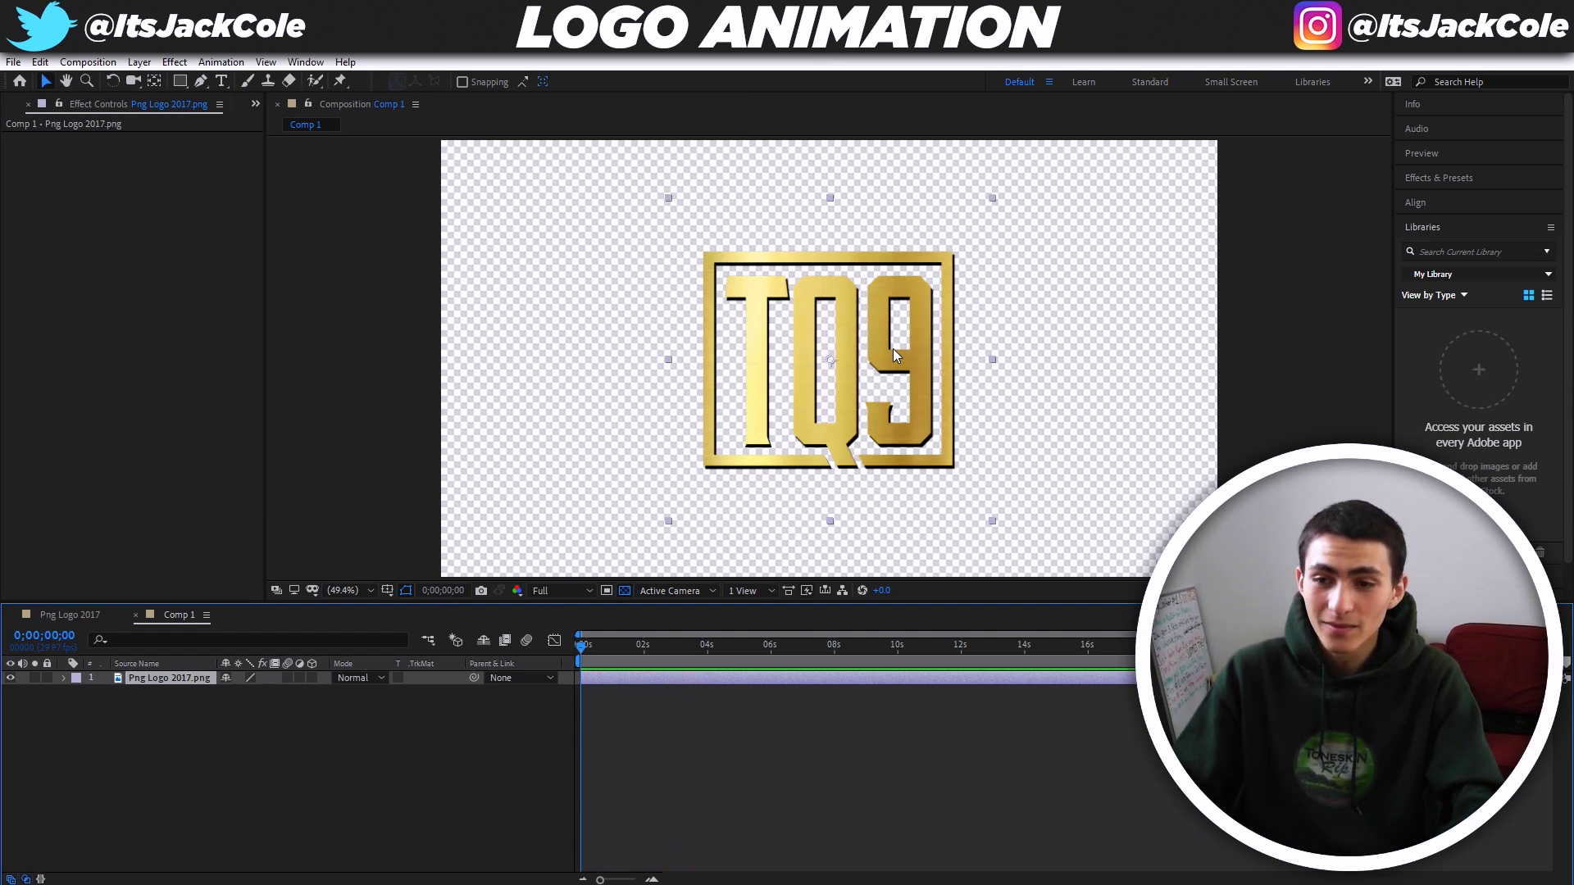
left_click(741, 716)
key("Home")
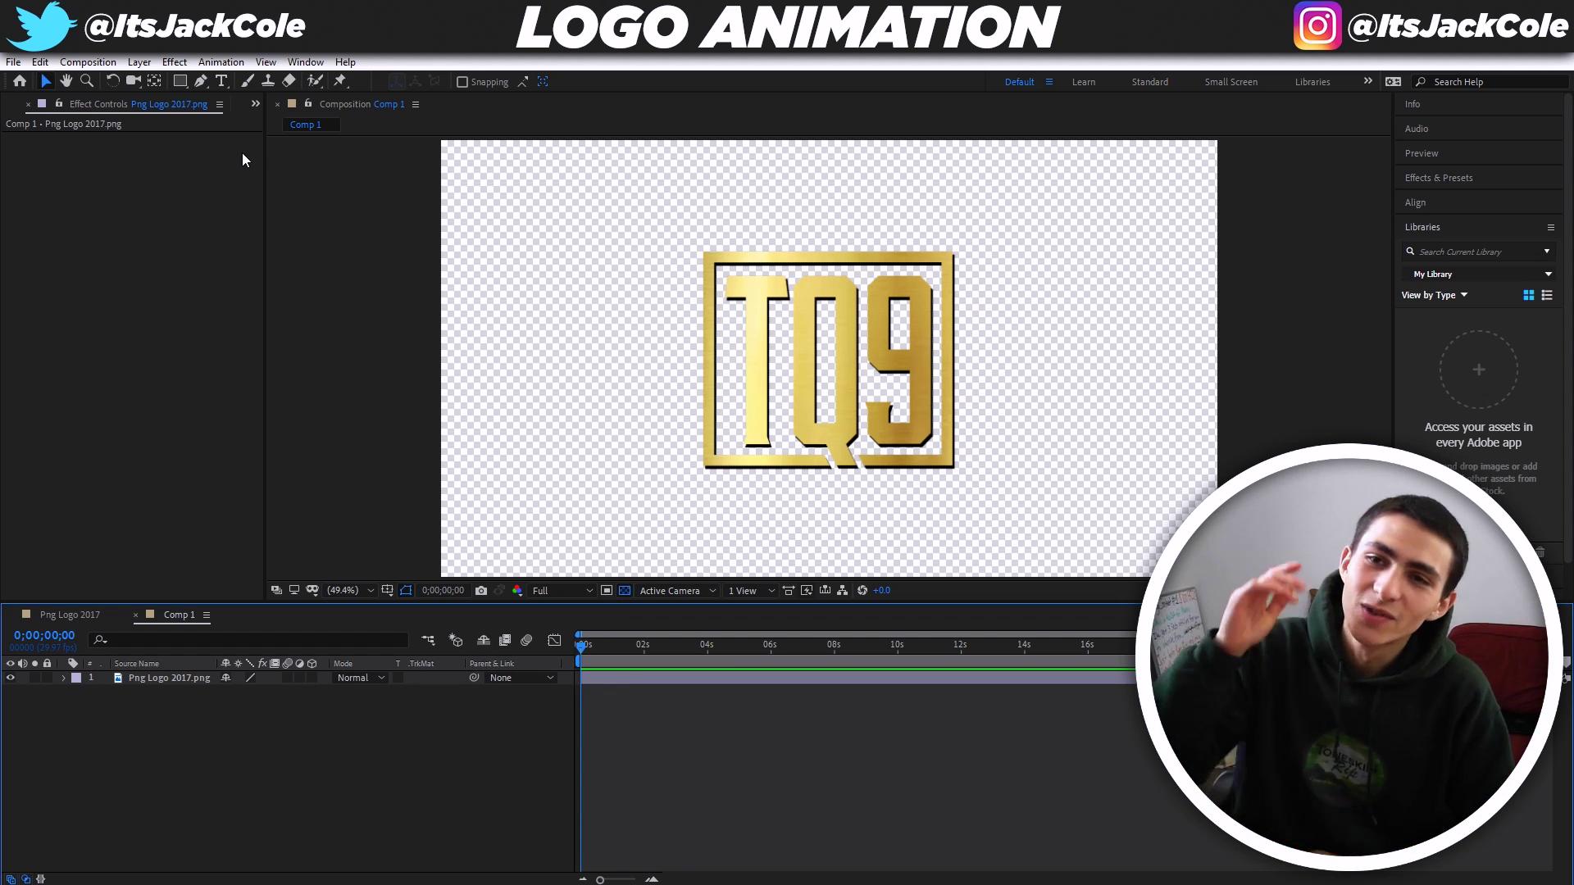
left_click(222, 63)
left_click(709, 558)
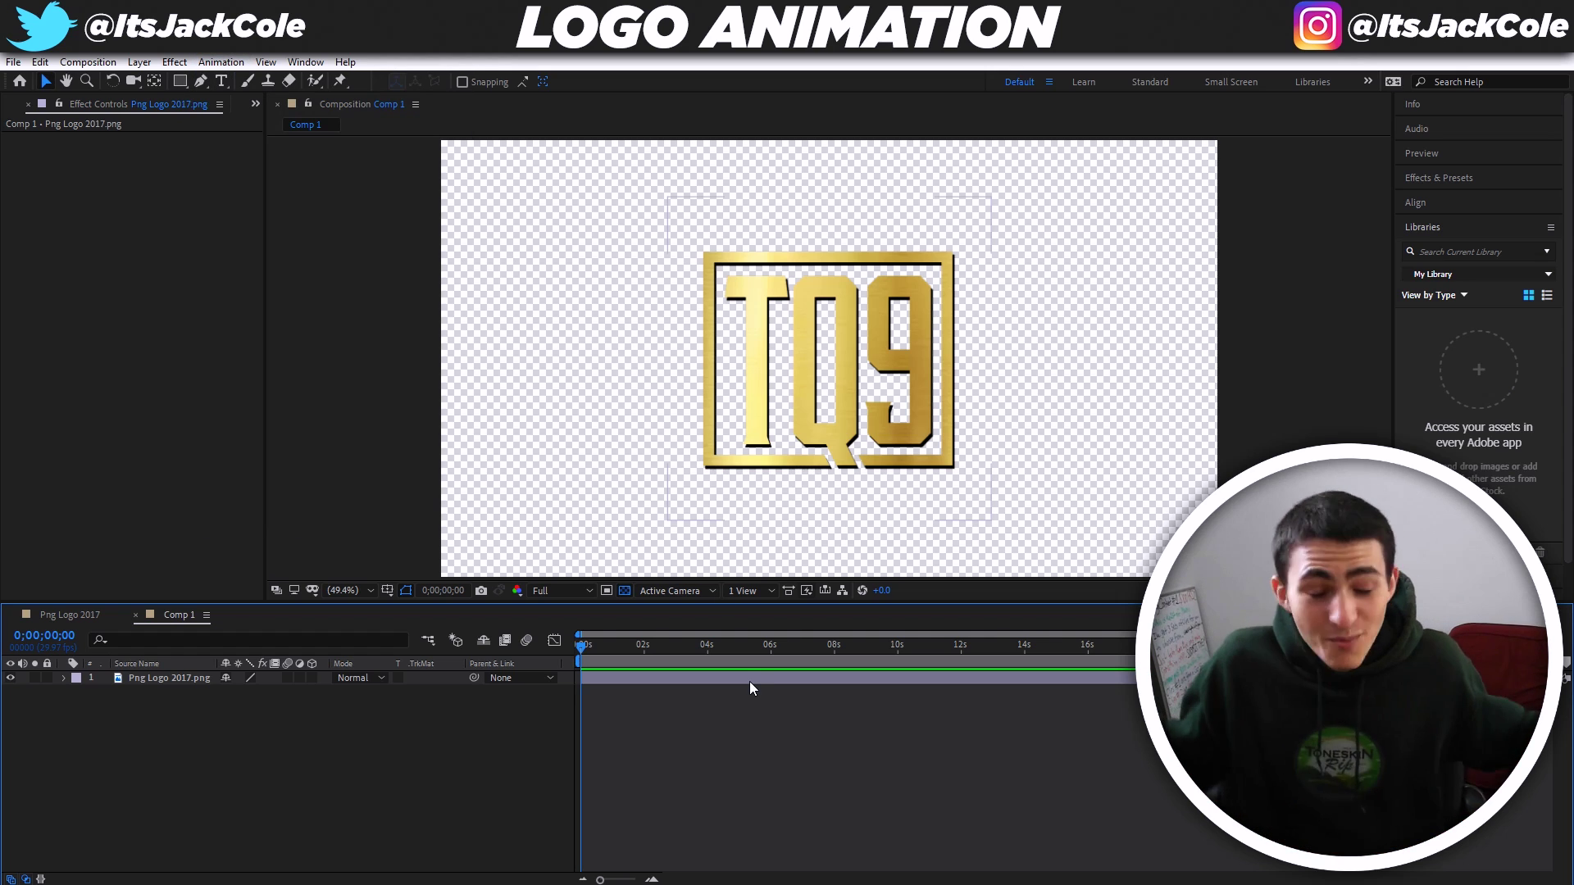